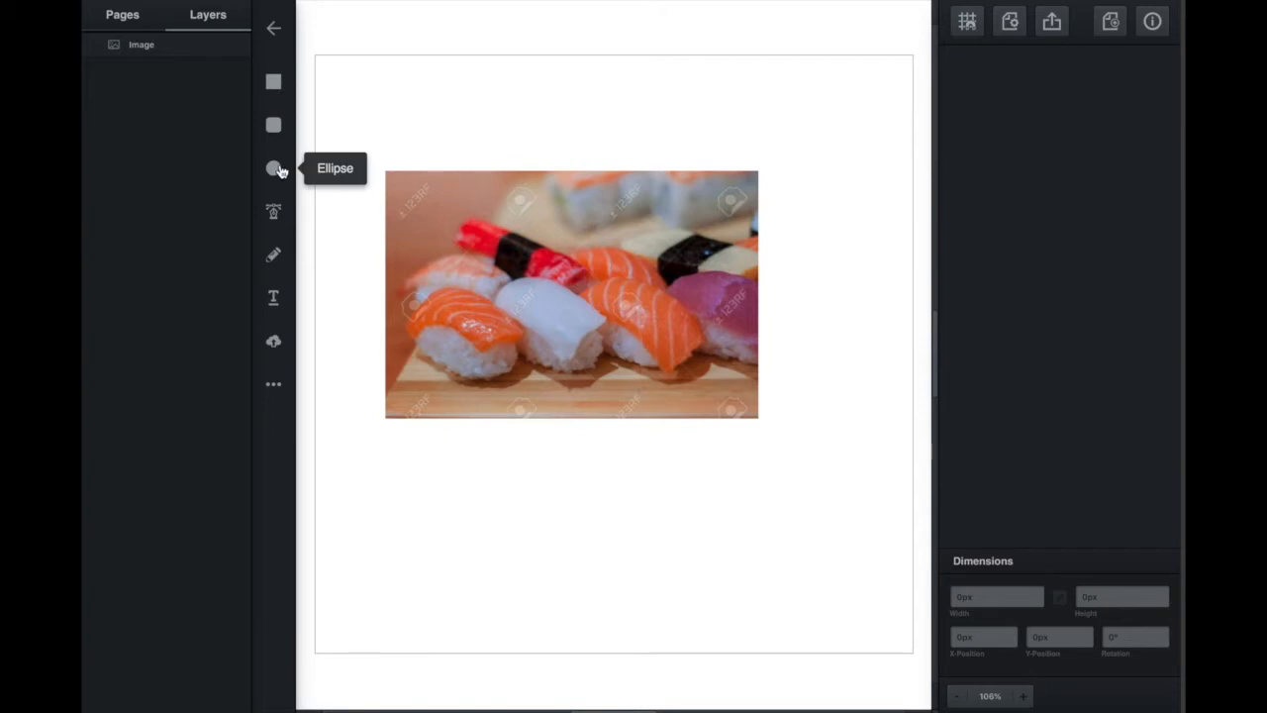
# - Draw a wavy freehand line about 121 px wide above the sushi image and delete it
pyautogui.click(280, 259)
pyautogui.moveTo(421, 130)
pyautogui.mouseDown()
pyautogui.moveTo(458, 103)
pyautogui.moveTo(494, 117)
pyautogui.moveTo(505, 141)
pyautogui.moveTo(535, 132)
pyautogui.mouseUp()
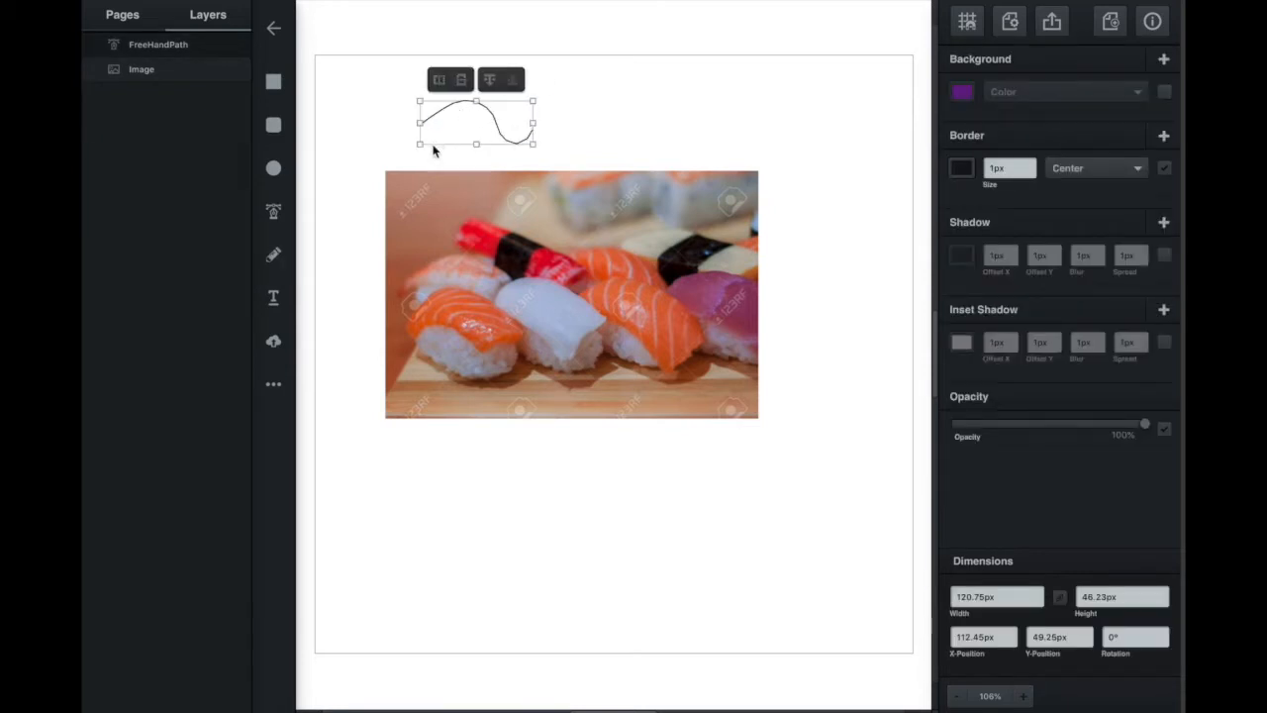
pyautogui.click(432, 148)
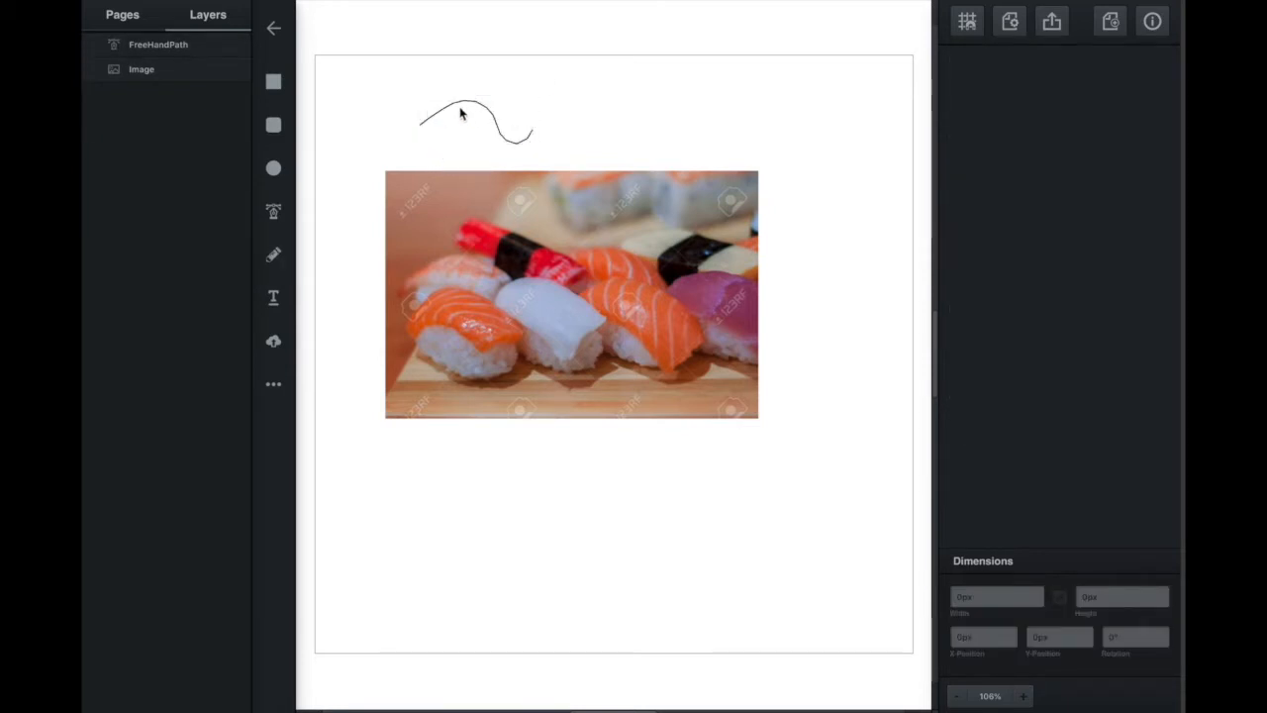
pyautogui.click(507, 143)
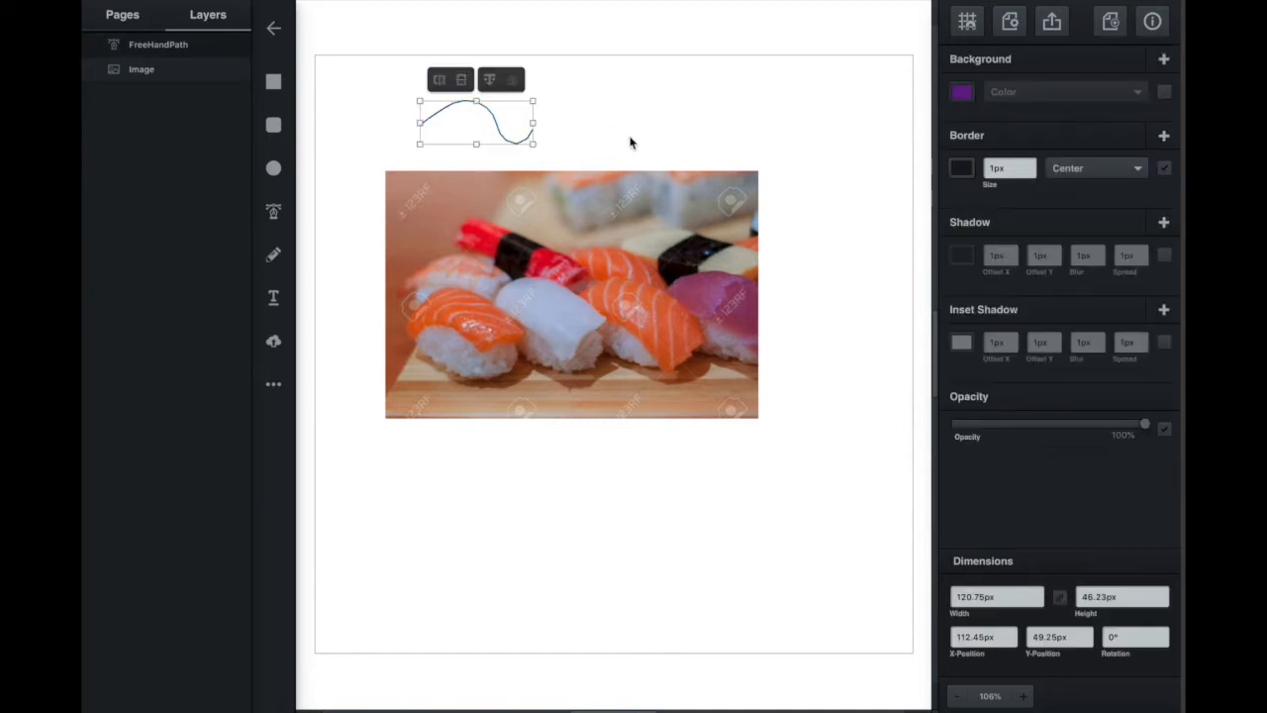
pyautogui.press('Delete')
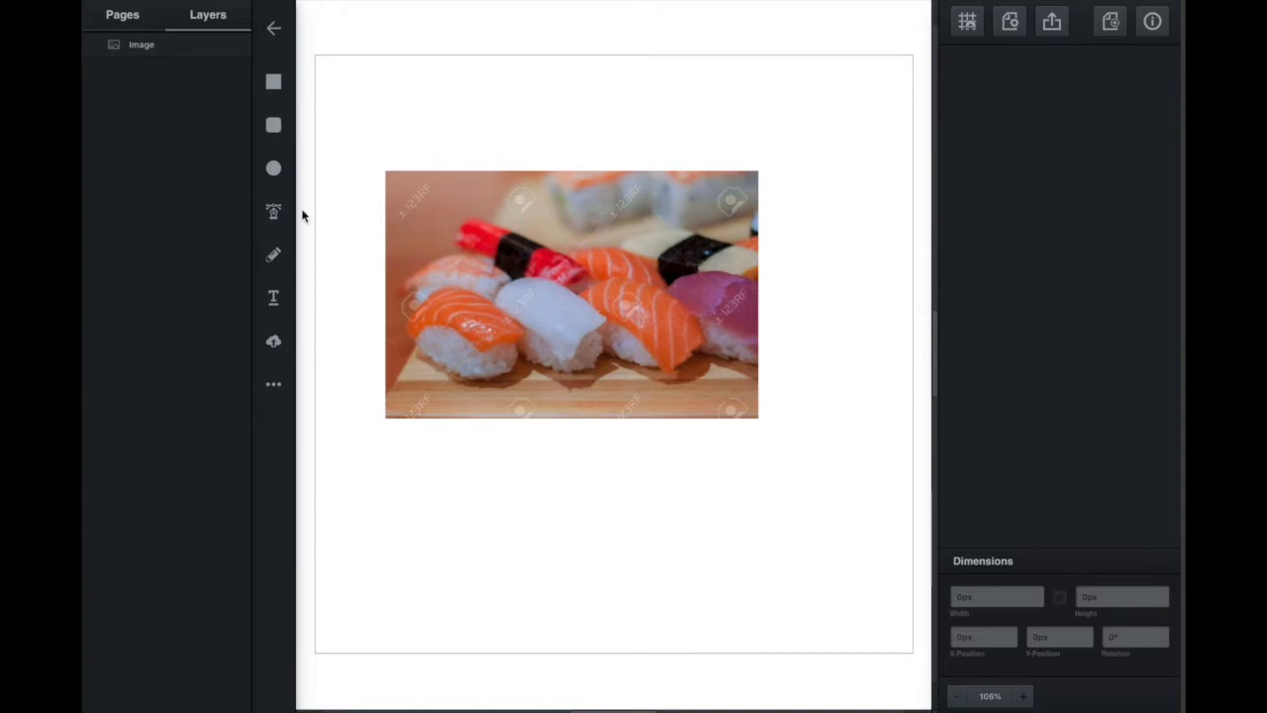
# - Draw a closed, curved duck-like outline about 100 by 87 px above the image with the Pen tool and delete it
pyautogui.click(275, 213)
pyautogui.click(420, 95)
pyautogui.moveTo(446, 83); pyautogui.dragTo(445, 111)
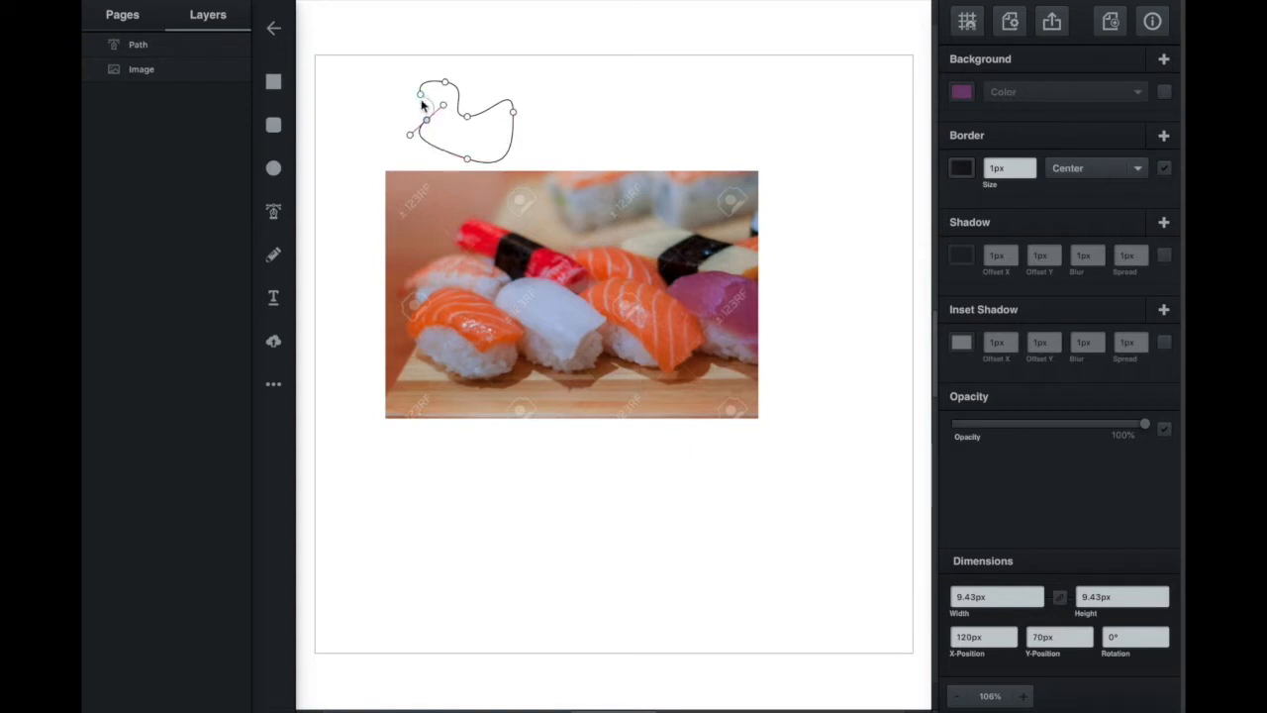
pyautogui.click(420, 93)
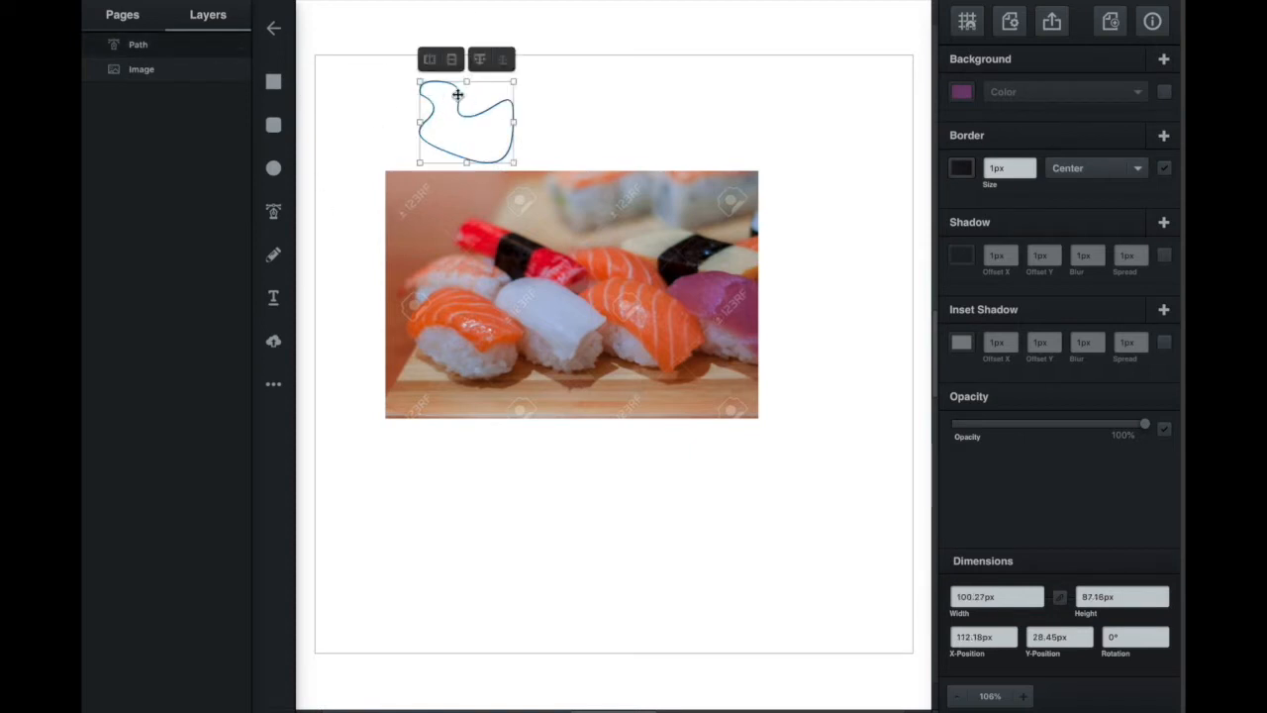
pyautogui.press('Delete')
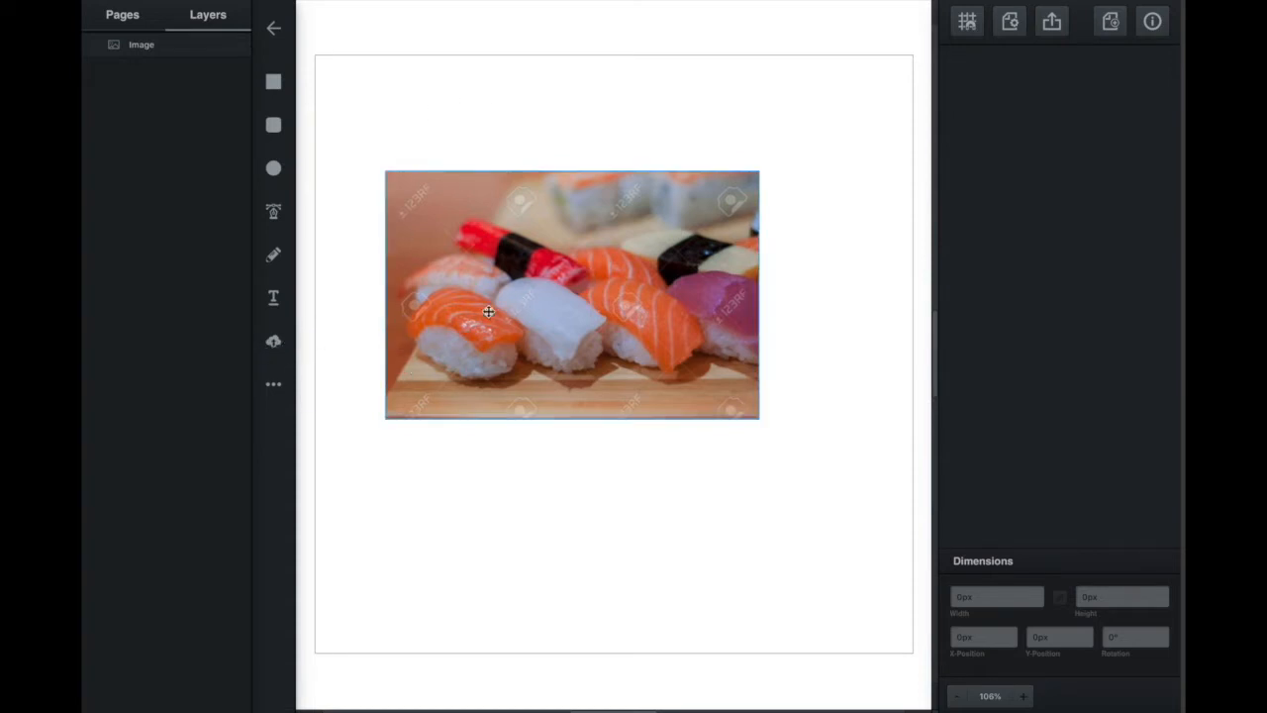
# - Draw an open S-shaped curve about 136 px wide with the Pen tool in the blank area below the sushi image
pyautogui.press('super+plus')
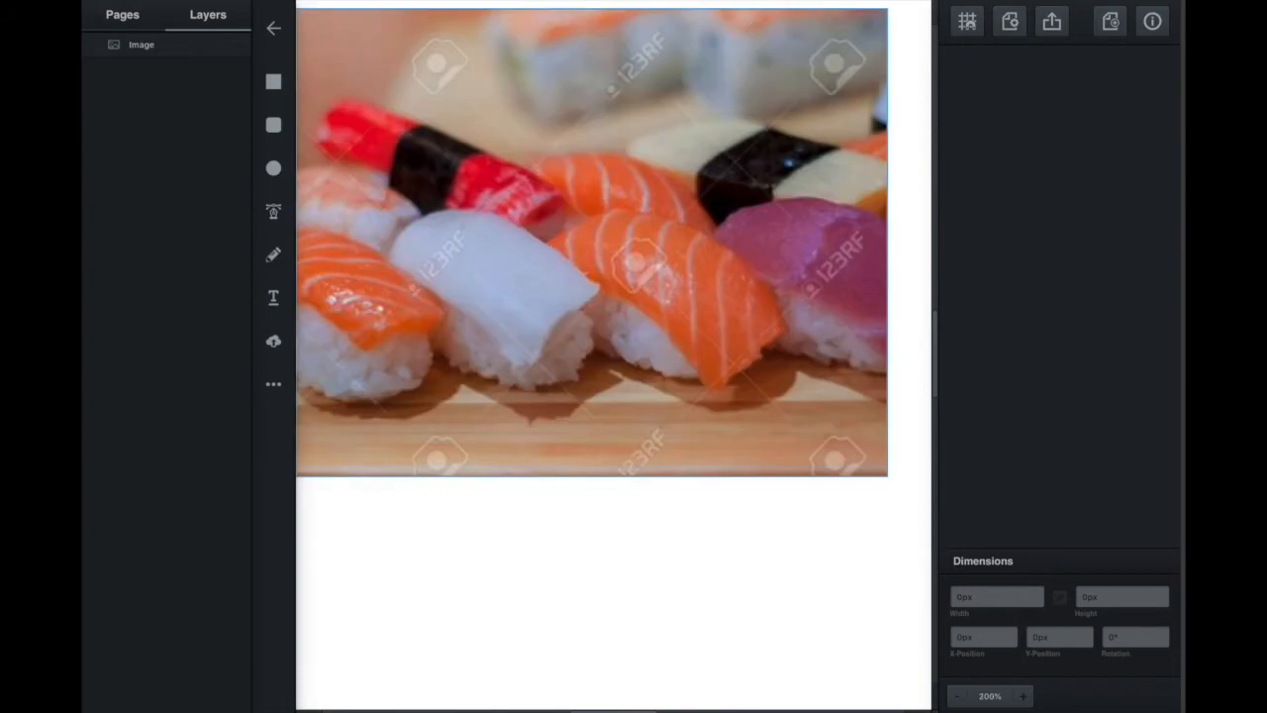
pyautogui.hscroll(-2, 630, 329)
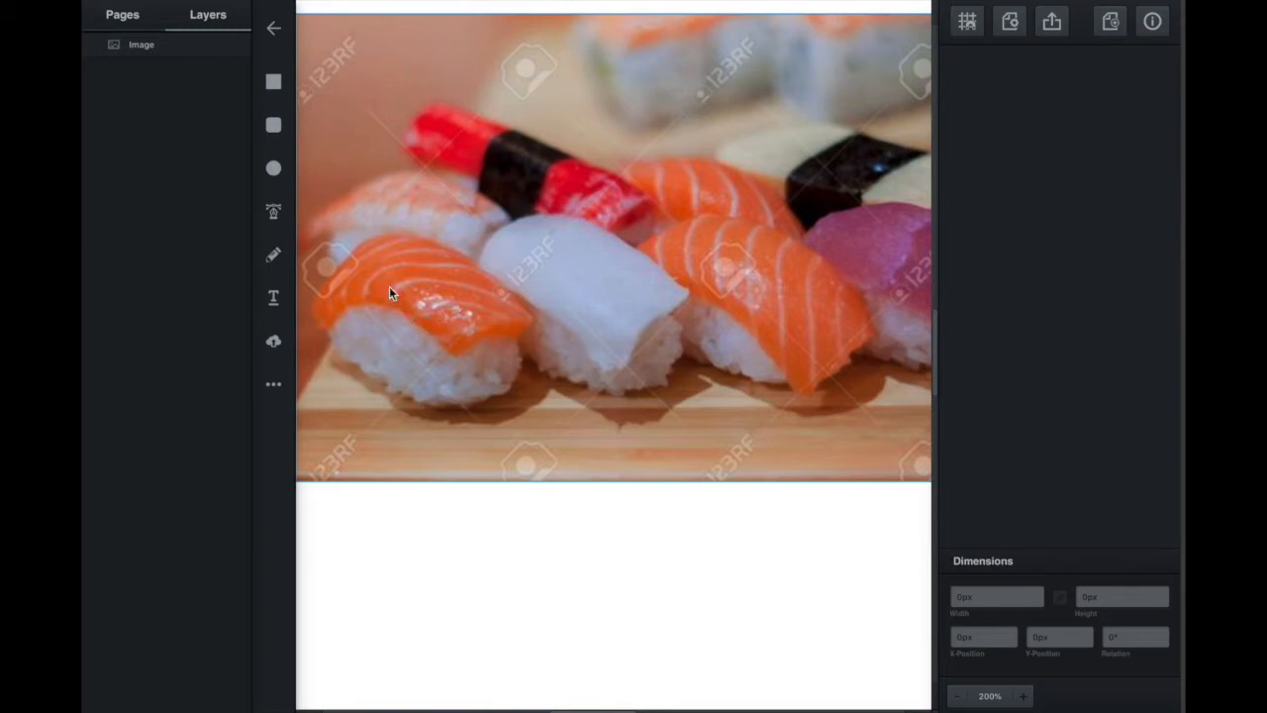
pyautogui.hscroll(-5, 478, 547)
pyautogui.click(274, 211)
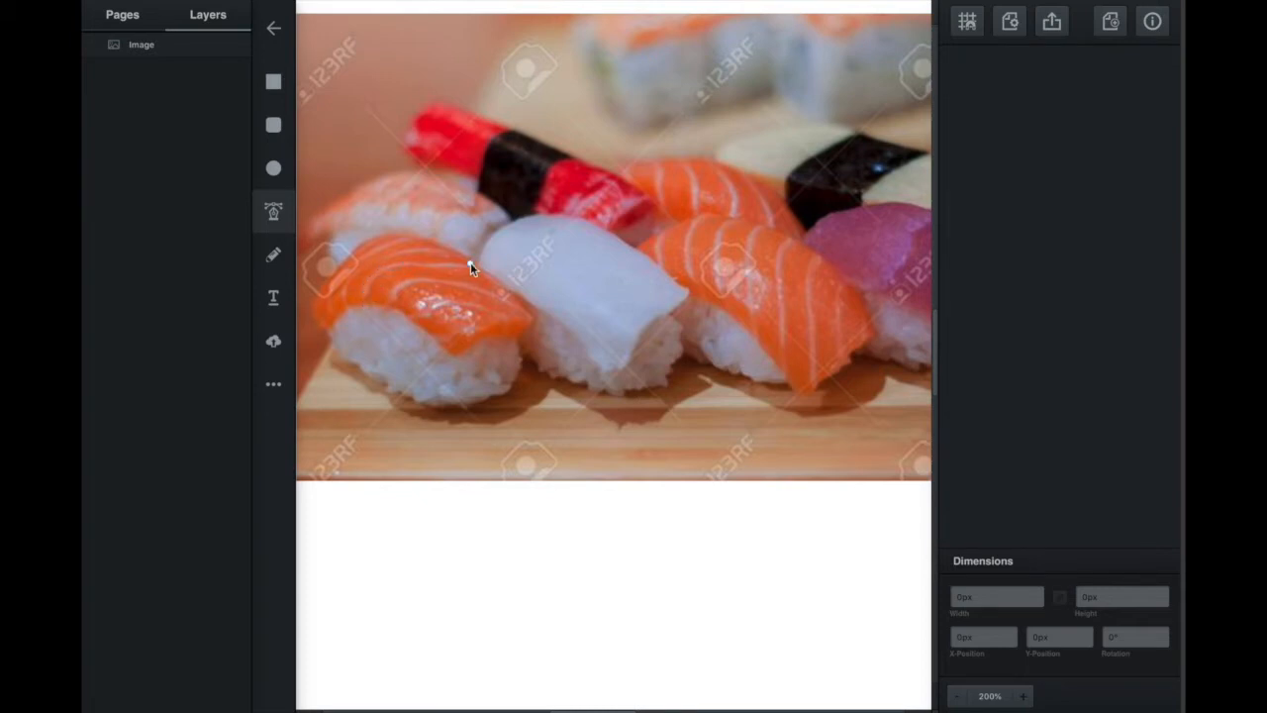
pyautogui.click(276, 216)
pyautogui.click(273, 212)
pyautogui.click(437, 583)
pyautogui.moveTo(526, 528); pyautogui.dragTo(588, 532)
pyautogui.moveTo(616, 574); pyautogui.dragTo(653, 581)
pyautogui.click(676, 538)
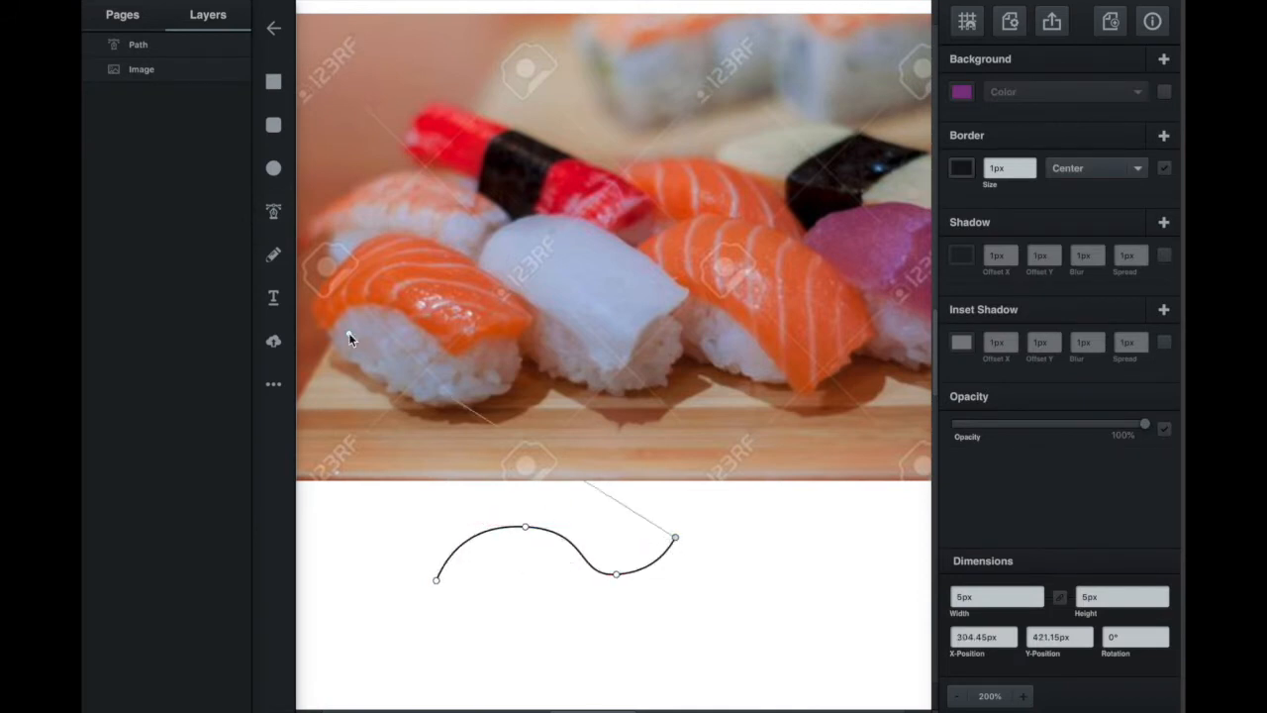
pyautogui.click(279, 210)
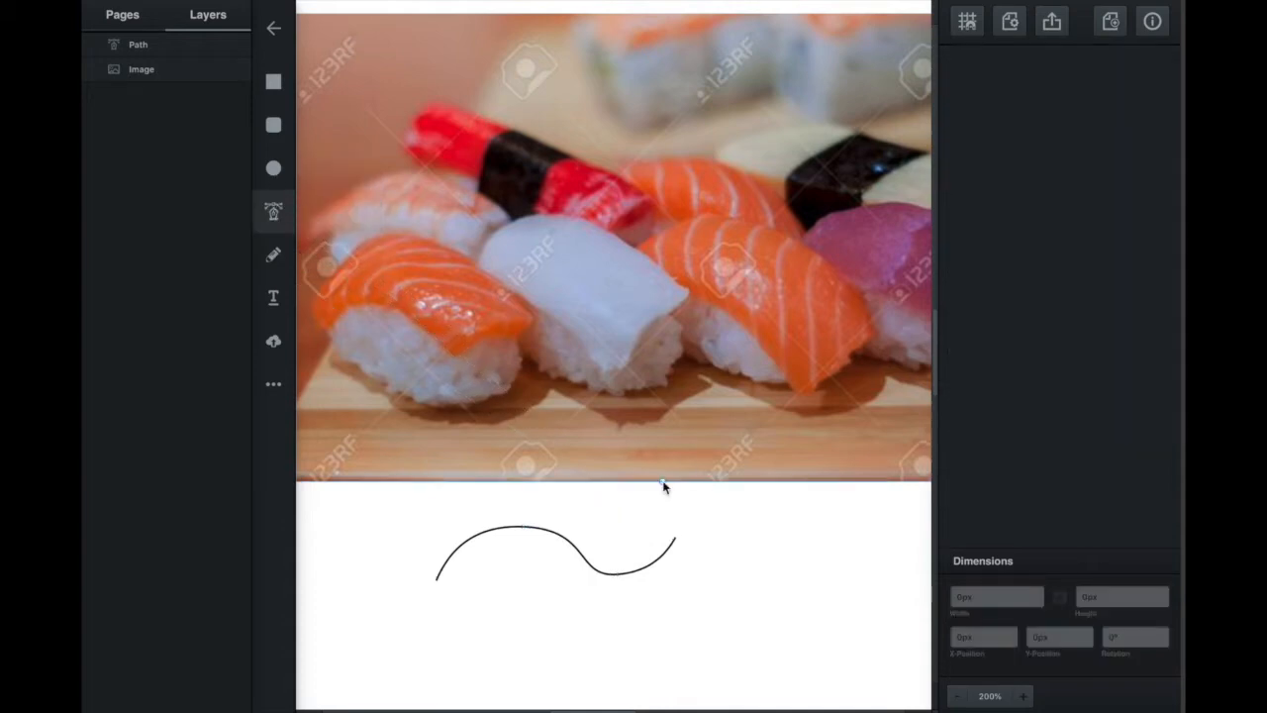
pyautogui.click(274, 210)
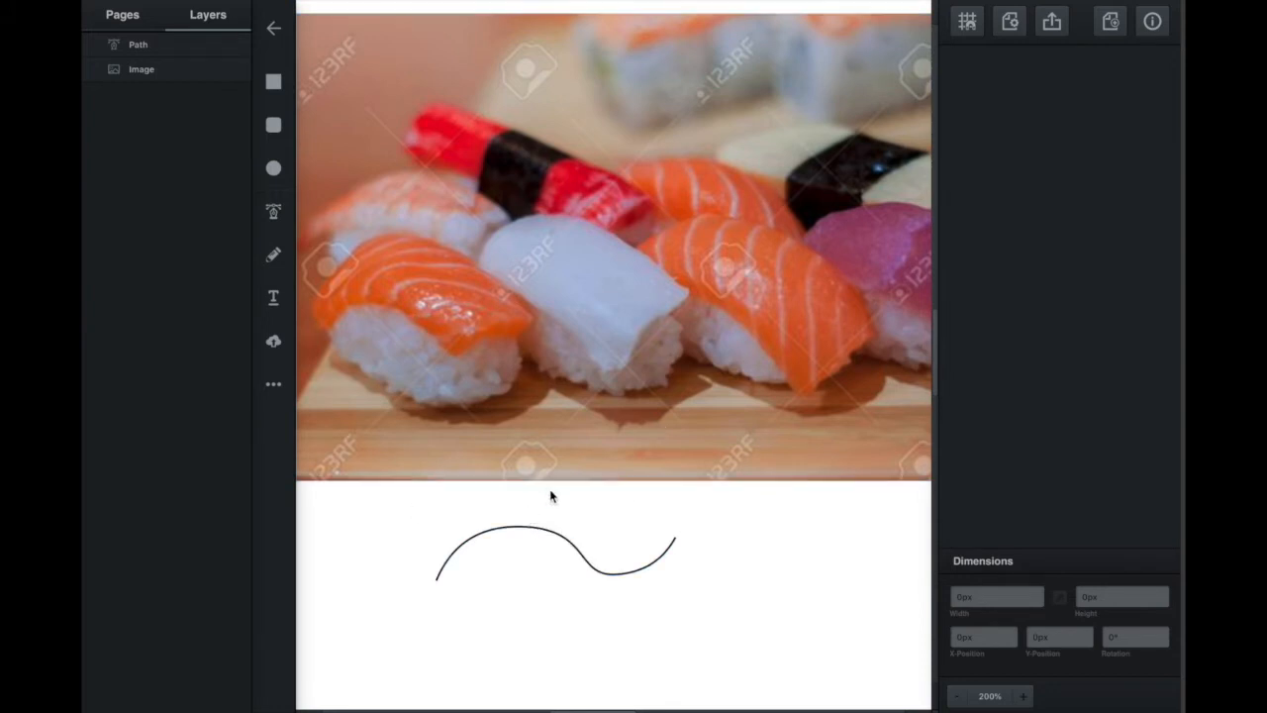
# - Leave the S-shaped curve without a background fill and set its border colour to white (#ffffff)
pyautogui.moveTo(557, 535)
pyautogui.mouseDown()
pyautogui.moveTo(628, 532)
pyautogui.moveTo(512, 509)
pyautogui.moveTo(565, 567)
pyautogui.moveTo(560, 544)
pyautogui.mouseUp()
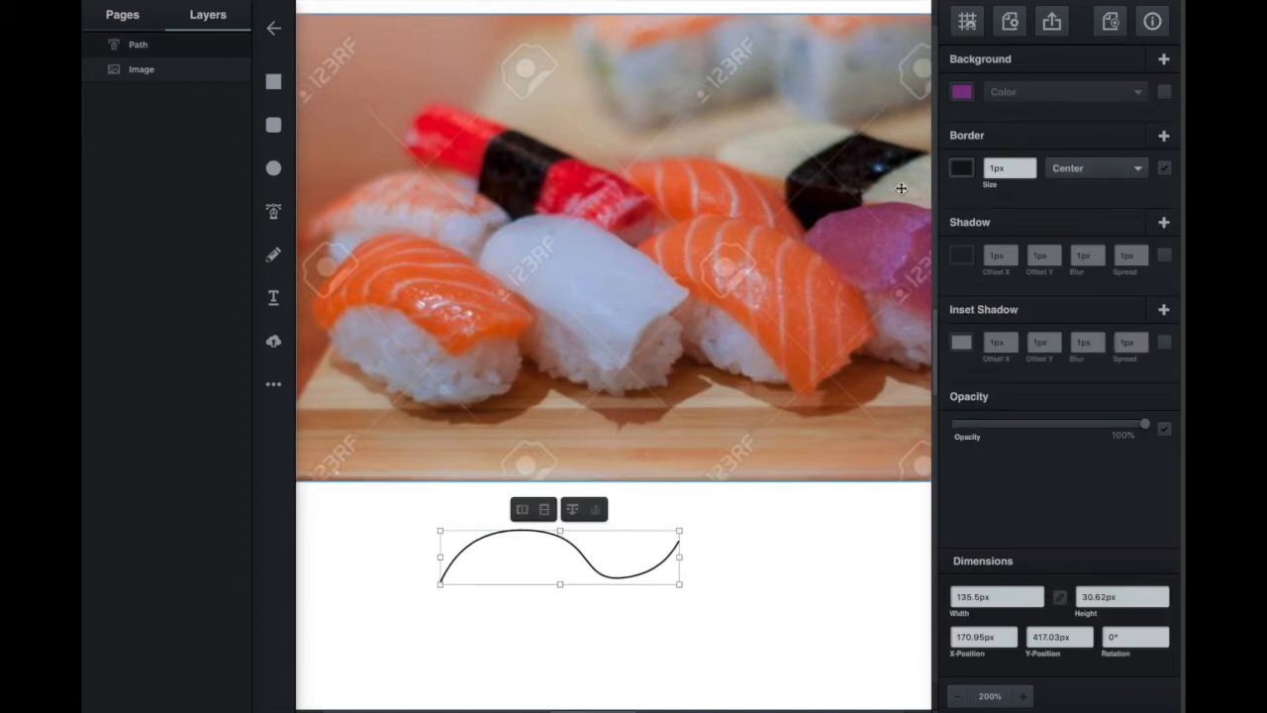
pyautogui.click(962, 93)
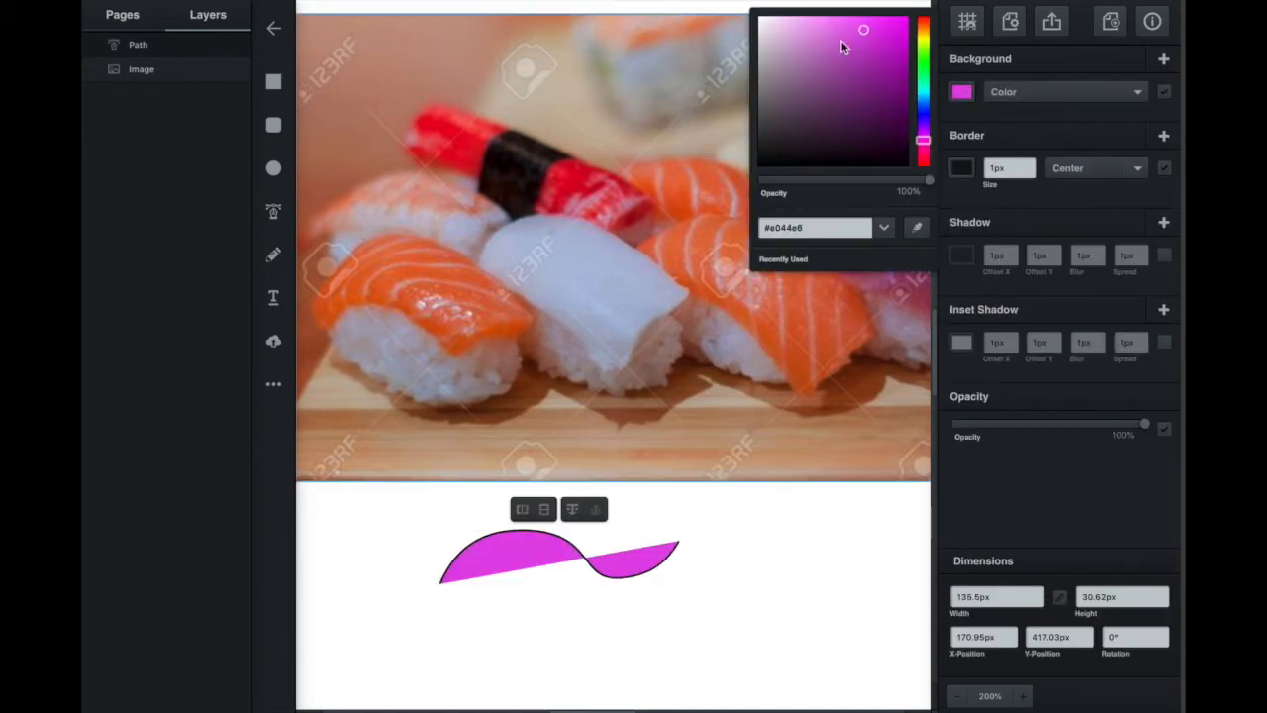
pyautogui.click(1164, 92)
pyautogui.click(961, 168)
pyautogui.moveTo(798, 82); pyautogui.dragTo(754, 44)
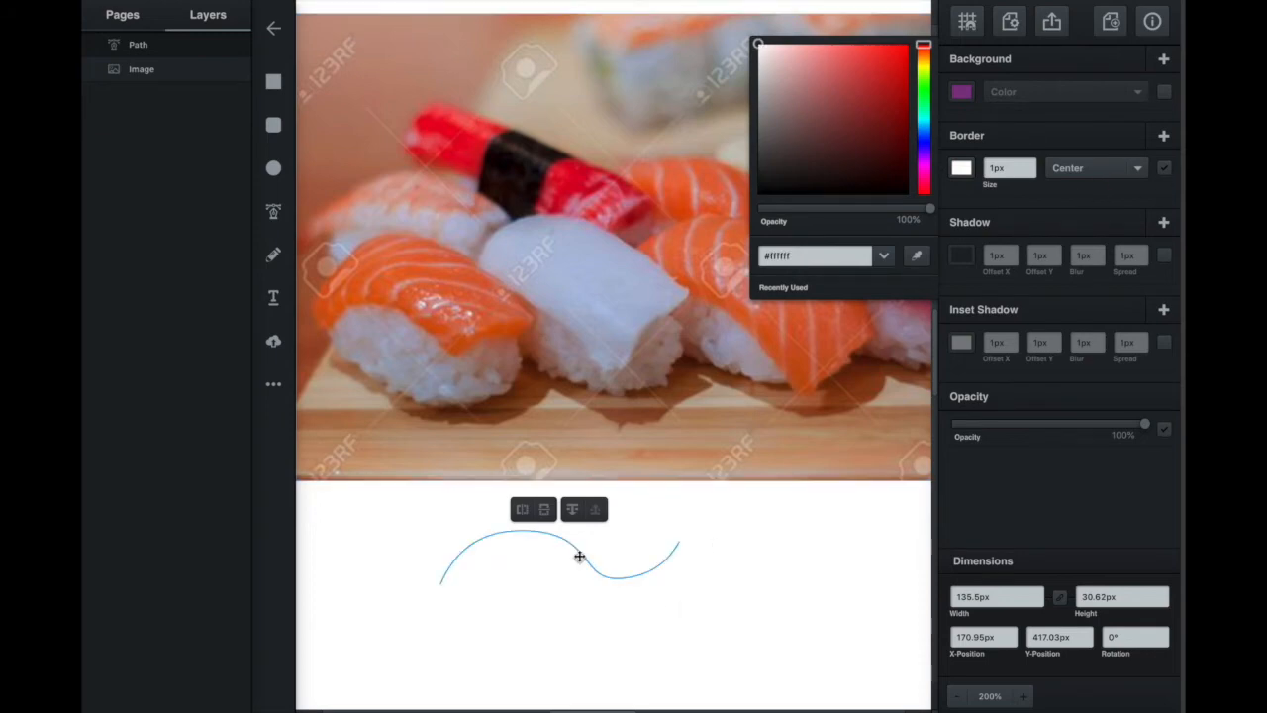
# - Place the white curve across the front salmon and white sushi pieces and lower its opacity to 28%
pyautogui.moveTo(574, 543); pyautogui.dragTo(520, 277)
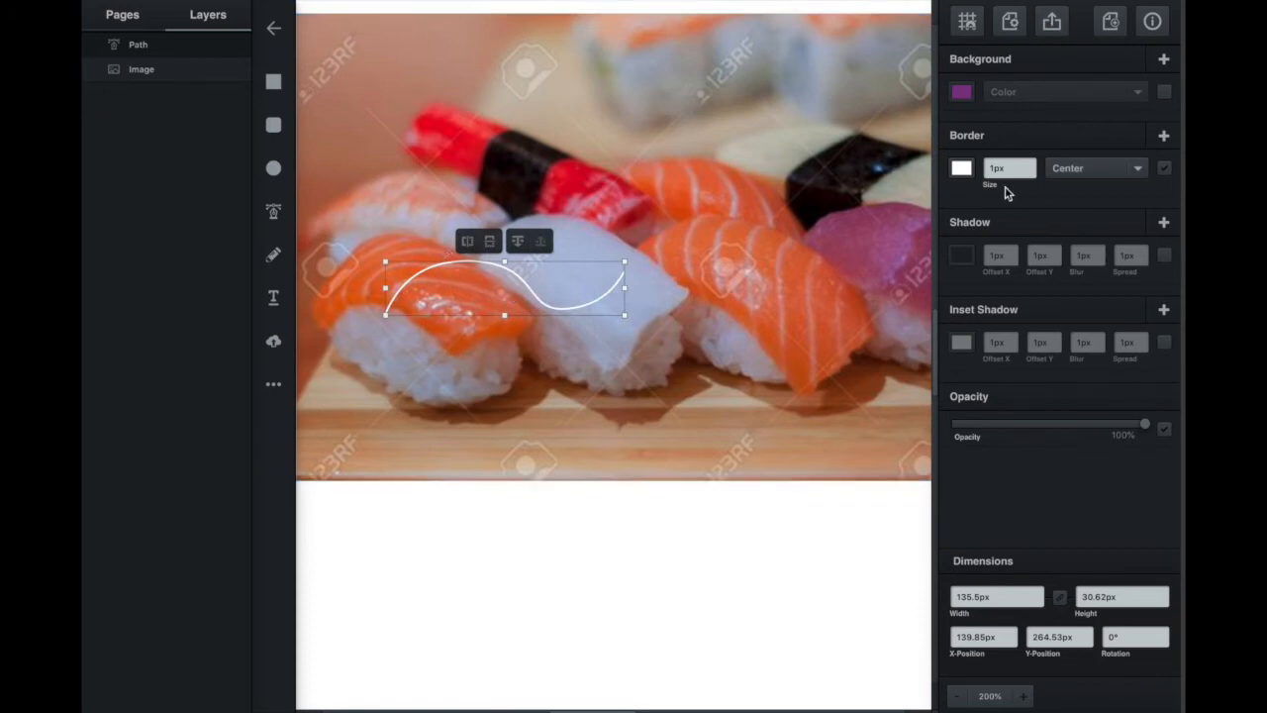
pyautogui.moveTo(1145, 424); pyautogui.dragTo(1001, 430)
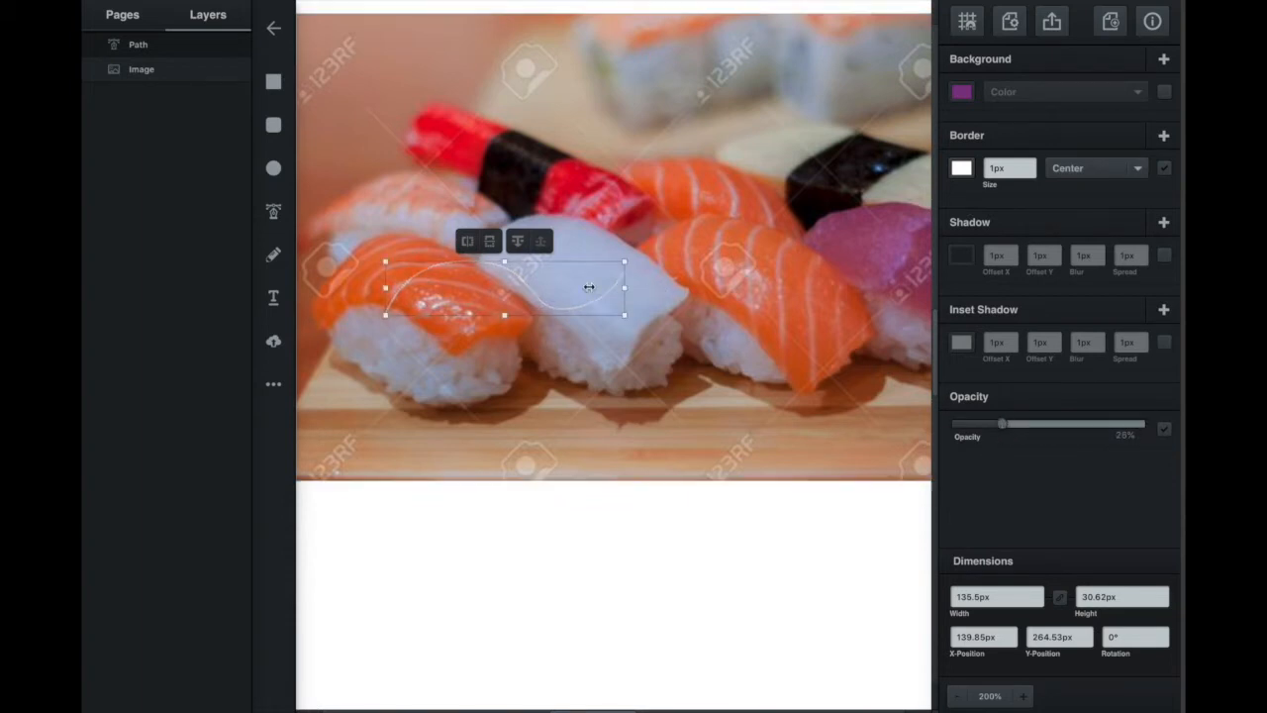
pyautogui.moveTo(503, 266); pyautogui.dragTo(482, 279)
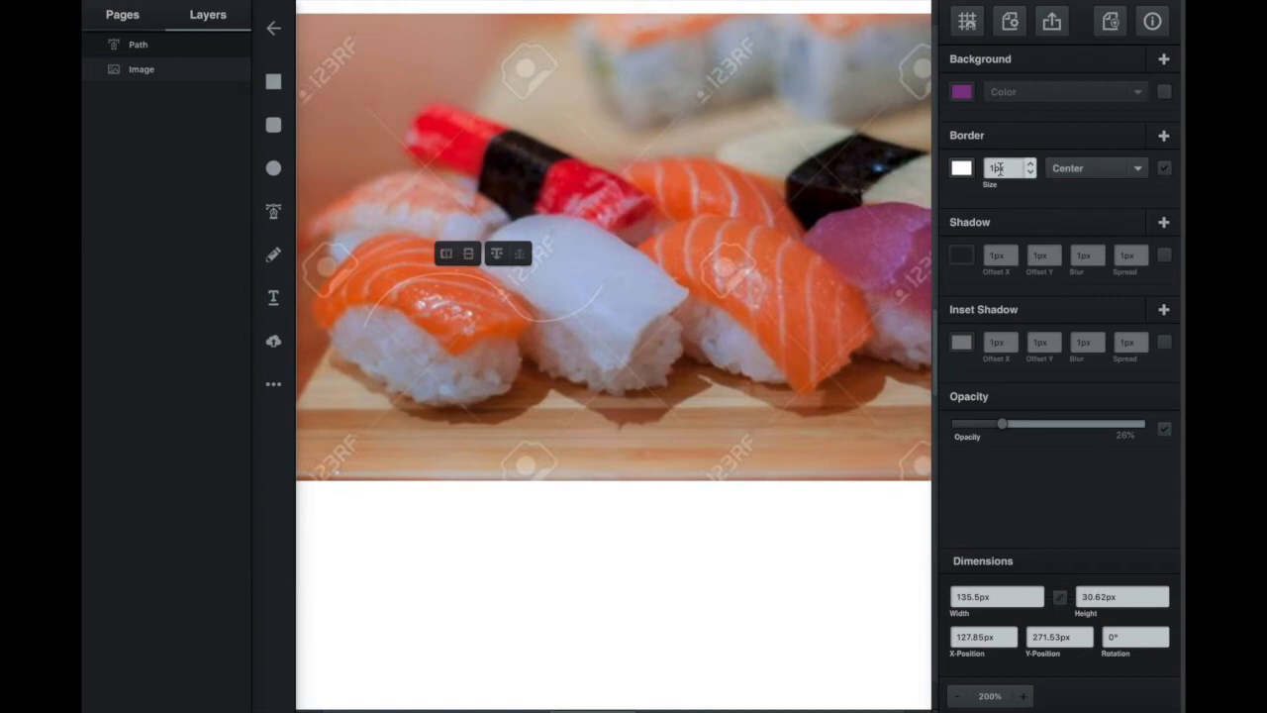
# - Set the white curve's border size to 3px
pyautogui.click(1000, 168)
pyautogui.press('Up')
pyautogui.press('Up')
pyautogui.press('Up')
pyautogui.press('Up')
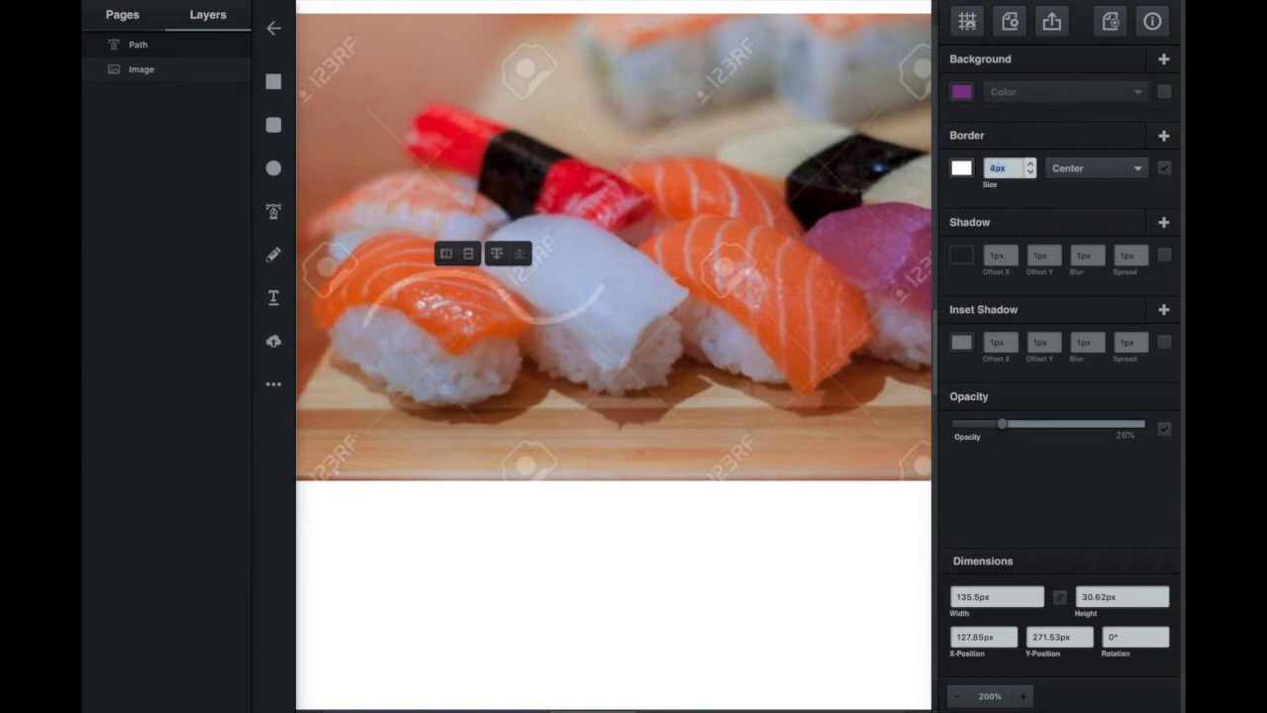
pyautogui.press('Down')
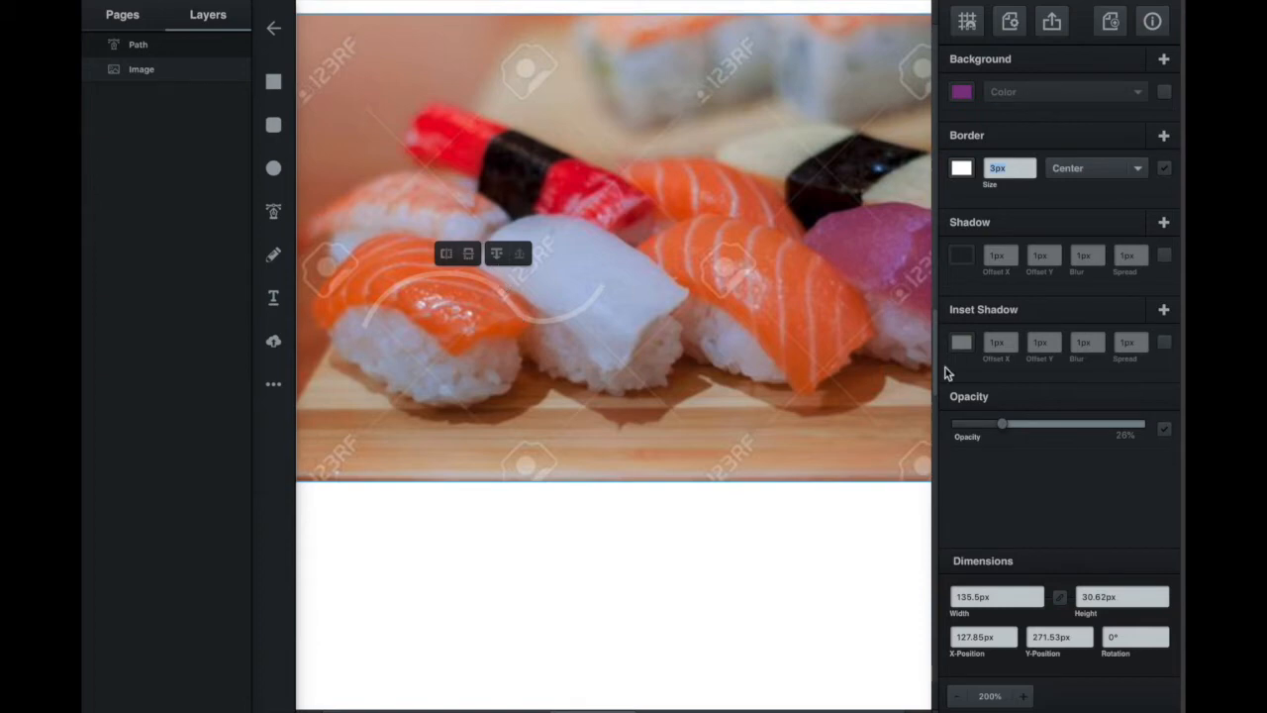
# - Lower the white curve's opacity further and delete the curve from the image
pyautogui.moveTo(1003, 427); pyautogui.dragTo(977, 428)
pyautogui.moveTo(533, 322); pyautogui.dragTo(610, 455)
pyautogui.press('Delete')
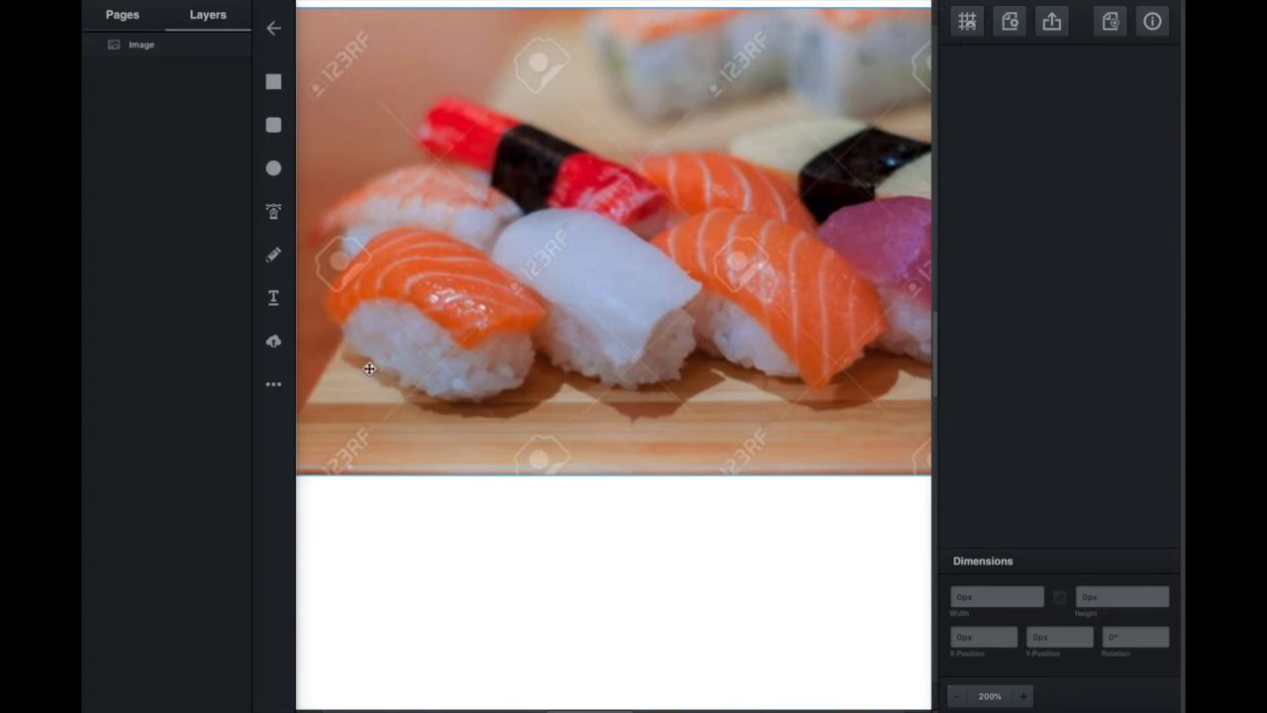
# - Draw a blue ellipse about 96.5 by 51 px over the image's lower edge and enable its shadow
pyautogui.click(275, 172)
pyautogui.moveTo(458, 393); pyautogui.dragTo(628, 482)
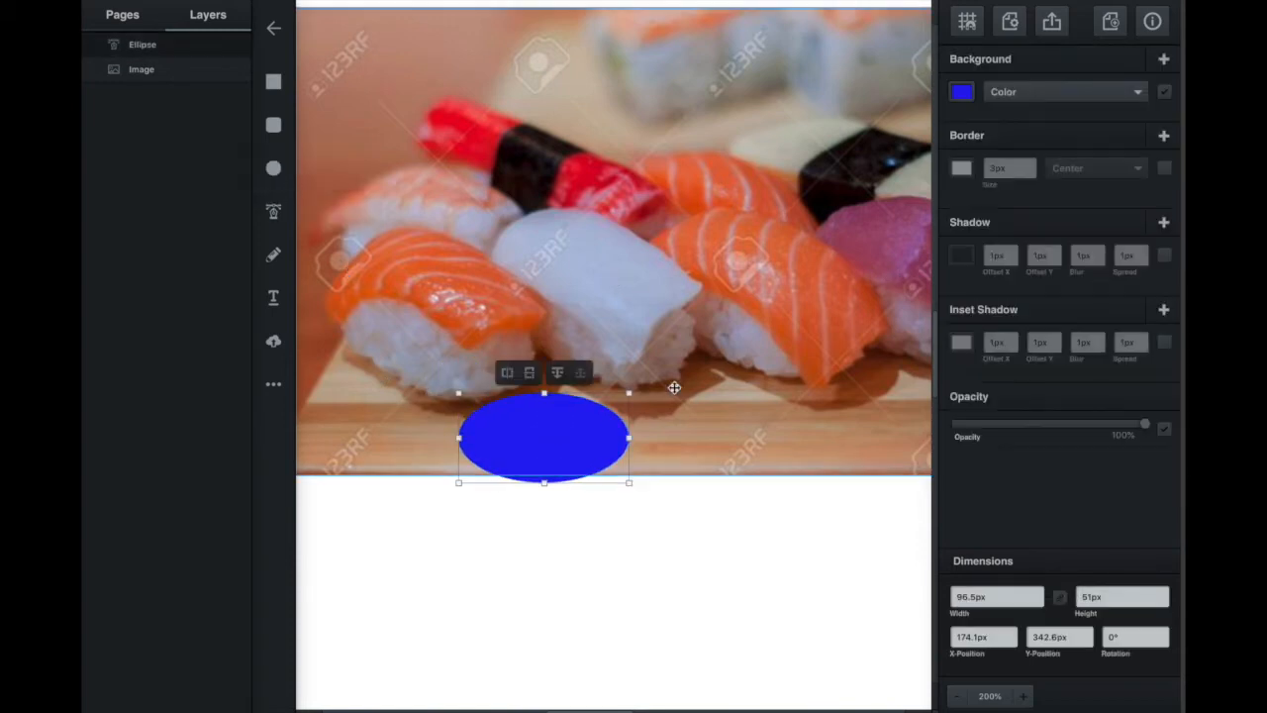
pyautogui.click(961, 256)
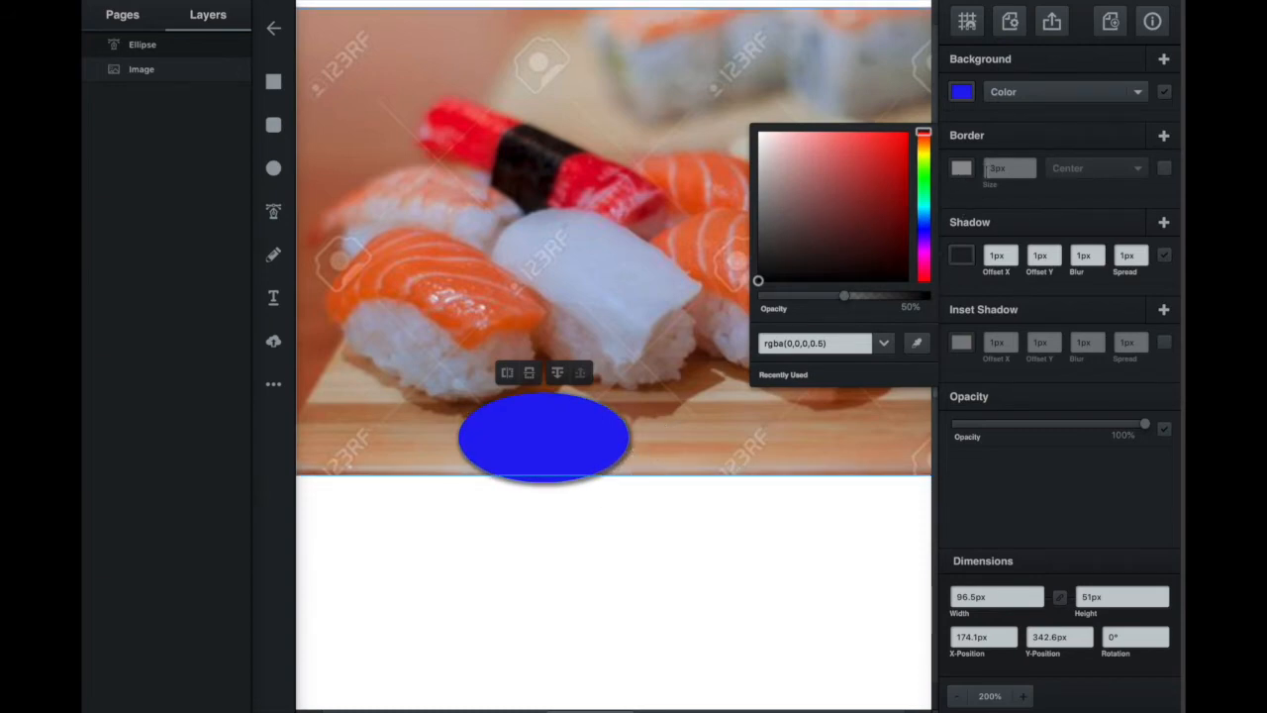
# - Nudge the ellipse 2 px right and 1 px up, and set its shadow's horizontal offset to 14px
pyautogui.click(1001, 255)
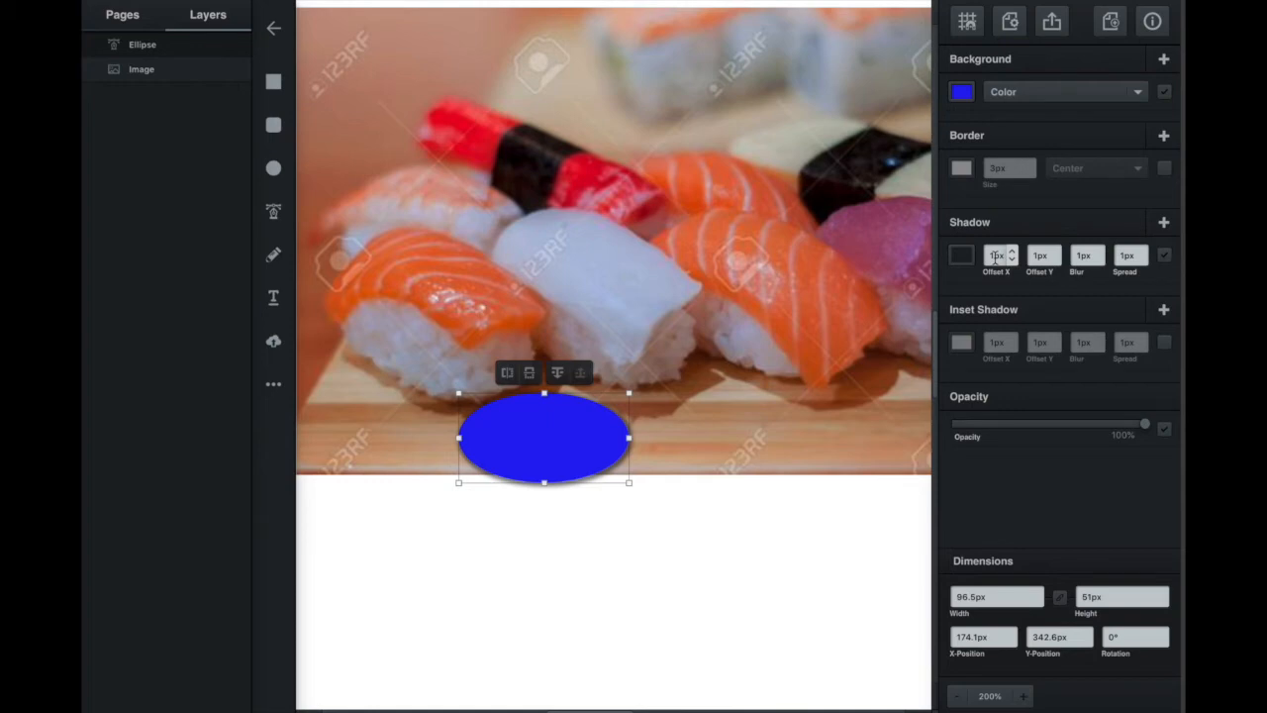
pyautogui.press('Right')
pyautogui.press('Right')
pyautogui.press('Up')
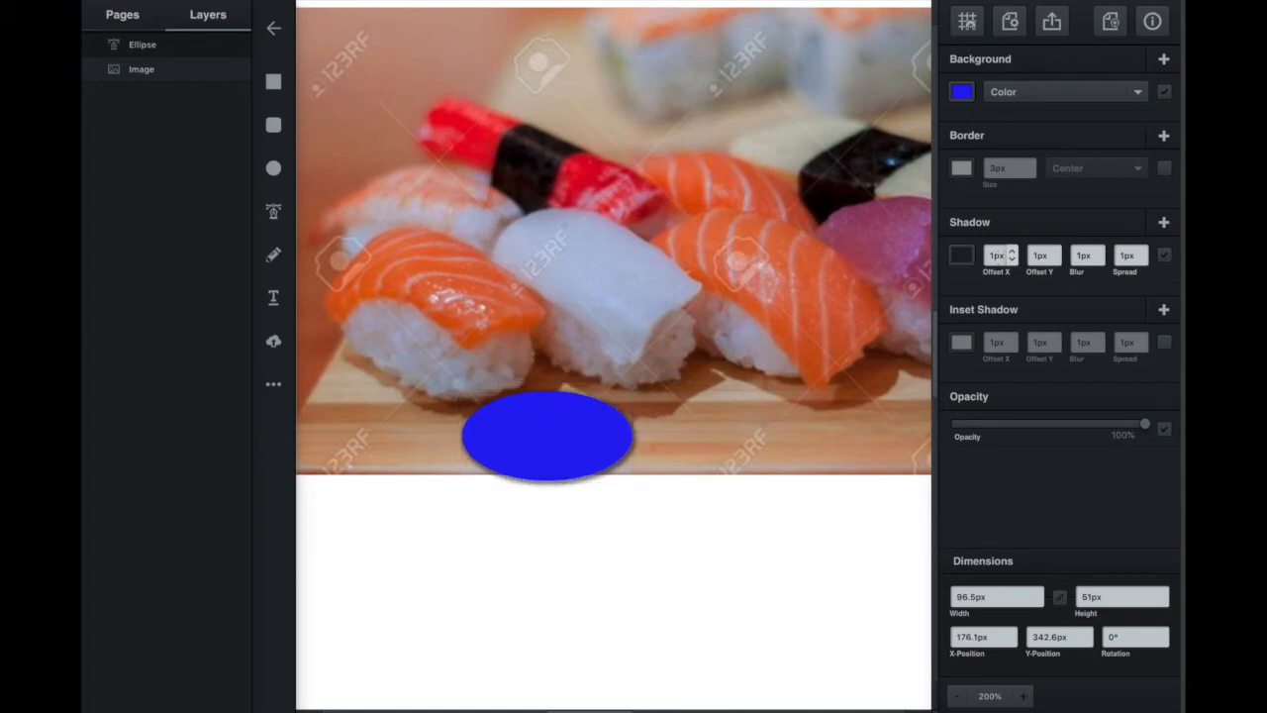
pyautogui.click(997, 255)
pyautogui.press('Up')
pyautogui.press('Up')
pyautogui.press('Up')
pyautogui.press('Up')
pyautogui.press('Up')
pyautogui.press('Up')
pyautogui.press('Up')
pyautogui.press('Up')
pyautogui.press('Up')
pyautogui.press('Up')
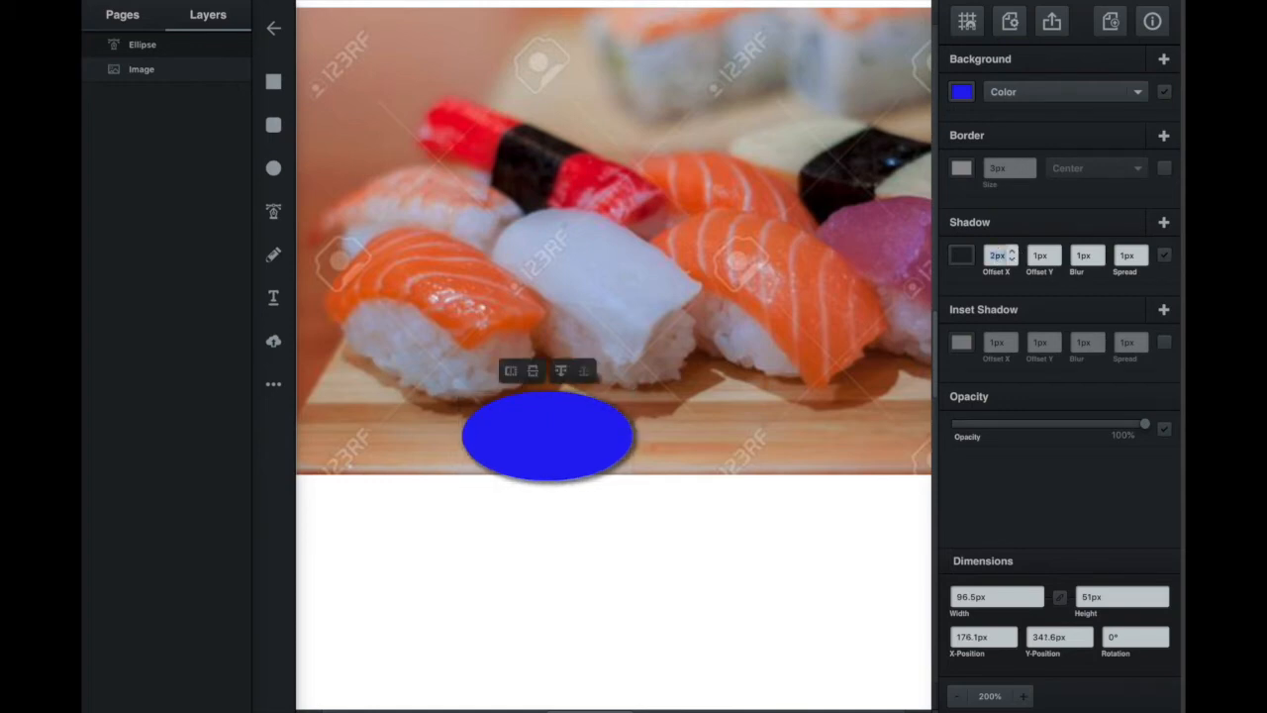
pyautogui.press('Up')
pyautogui.press('Up')
pyautogui.press('Up')
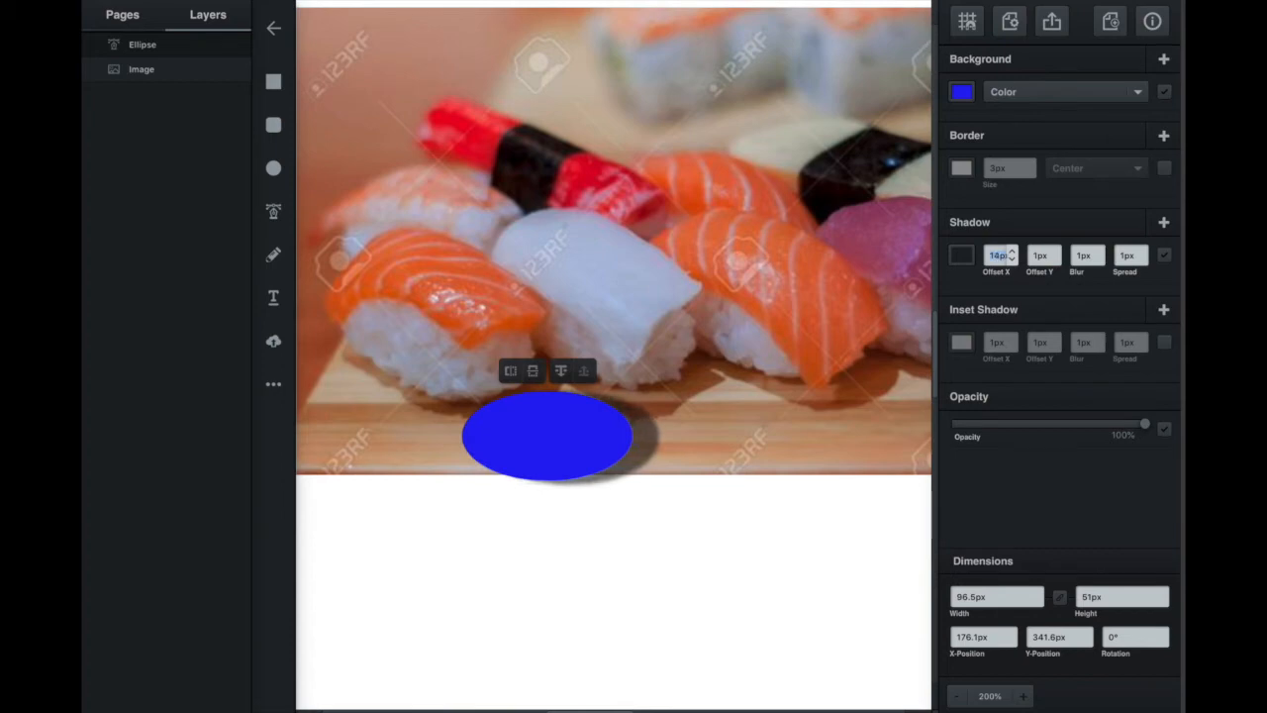
# - Set the vertical offset of the ellipse's shadow to 8px
pyautogui.click(1038, 256)
pyautogui.press('Down')
pyautogui.press('Down')
pyautogui.press('Down')
pyautogui.press('Down')
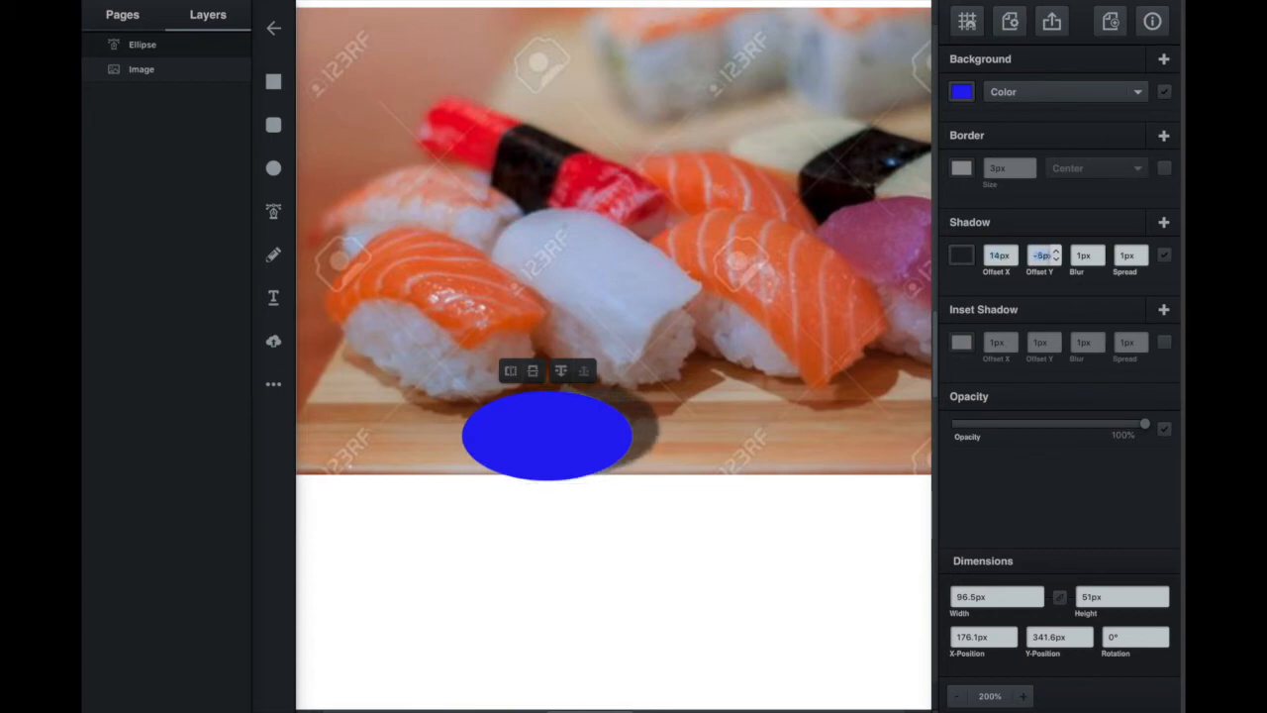
pyautogui.press('Up')
pyautogui.press('Up')
pyautogui.press('Up')
pyautogui.press('Up')
pyautogui.press('Up')
pyautogui.press('Up')
pyautogui.press('Up')
pyautogui.press('Up')
pyautogui.press('Up')
pyautogui.press('Up')
pyautogui.press('Up')
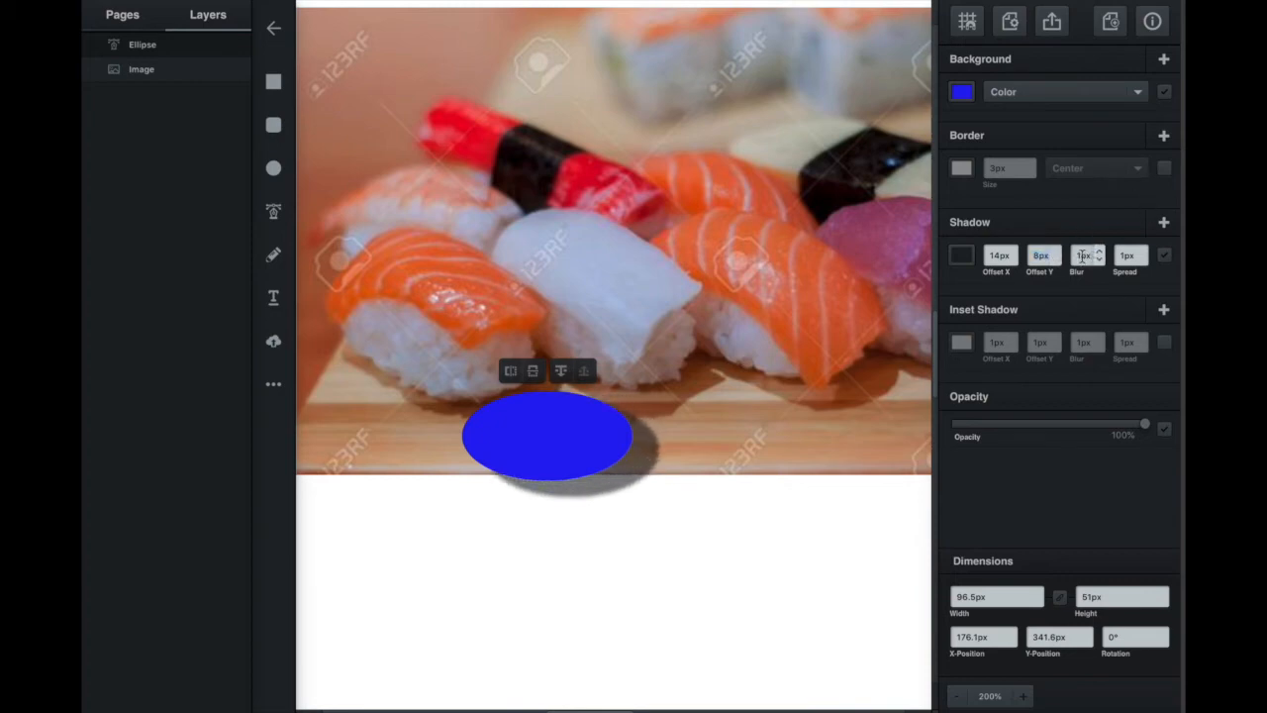
# - Set the blur of the ellipse's shadow to 12px
pyautogui.press('Up')
pyautogui.press('Up')
pyautogui.press('Up')
pyautogui.press('Up')
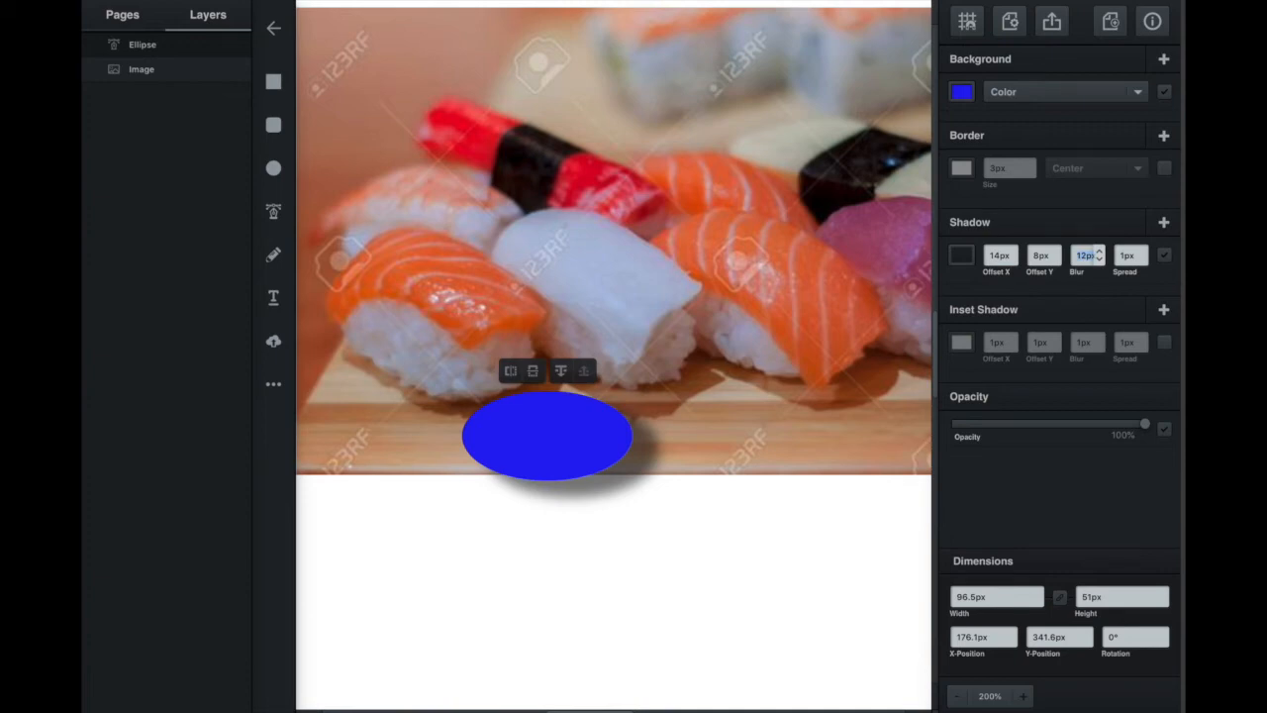
# - Try a spread of 18px on the ellipse's shadow
pyautogui.click(1128, 255)
pyautogui.write('8')
pyautogui.press('Up')
pyautogui.press('Up')
pyautogui.press('Up')
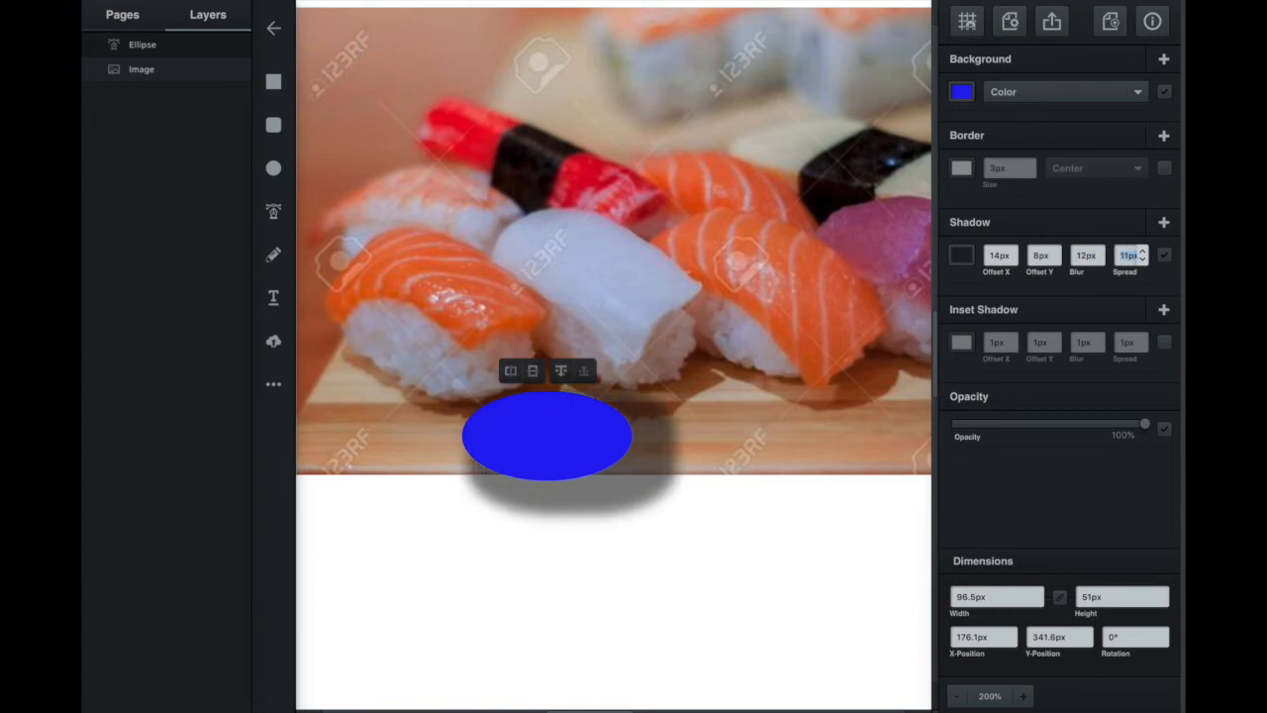
pyautogui.press('Up')
pyautogui.press('Up')
pyautogui.press('Up')
pyautogui.press('Up')
pyautogui.press('Up')
pyautogui.press('Up')
pyautogui.press('Up')
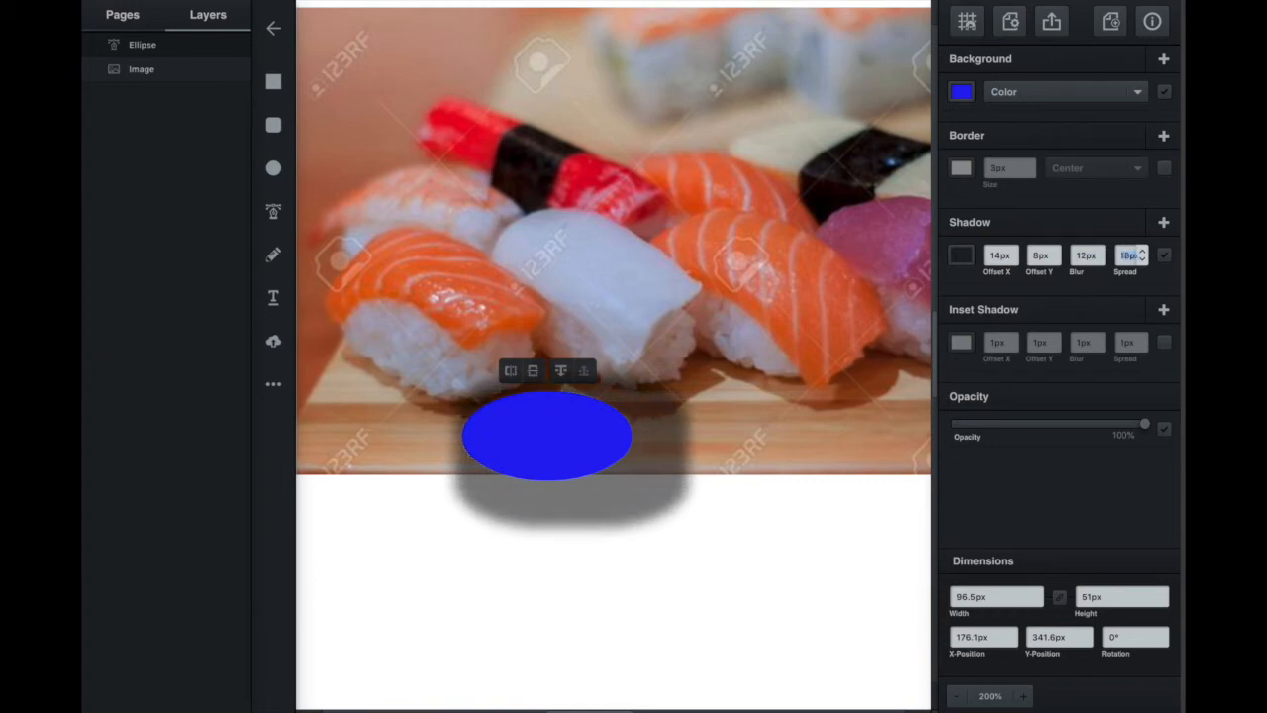
# - Set the spread of the ellipse's shadow to 0px and deselect the ellipse
pyautogui.press('Down')
pyautogui.press('Down')
pyautogui.press('Down')
pyautogui.press('Down')
pyautogui.press('Down')
pyautogui.press('Down')
pyautogui.press('Down')
pyautogui.press('Down')
pyautogui.press('Down')
pyautogui.press('Down')
pyautogui.press('Down')
pyautogui.press('Down')
pyautogui.press('Down')
pyautogui.press('Down')
pyautogui.press('Down')
pyautogui.press('Down')
pyautogui.press('Down')
pyautogui.press('Down')
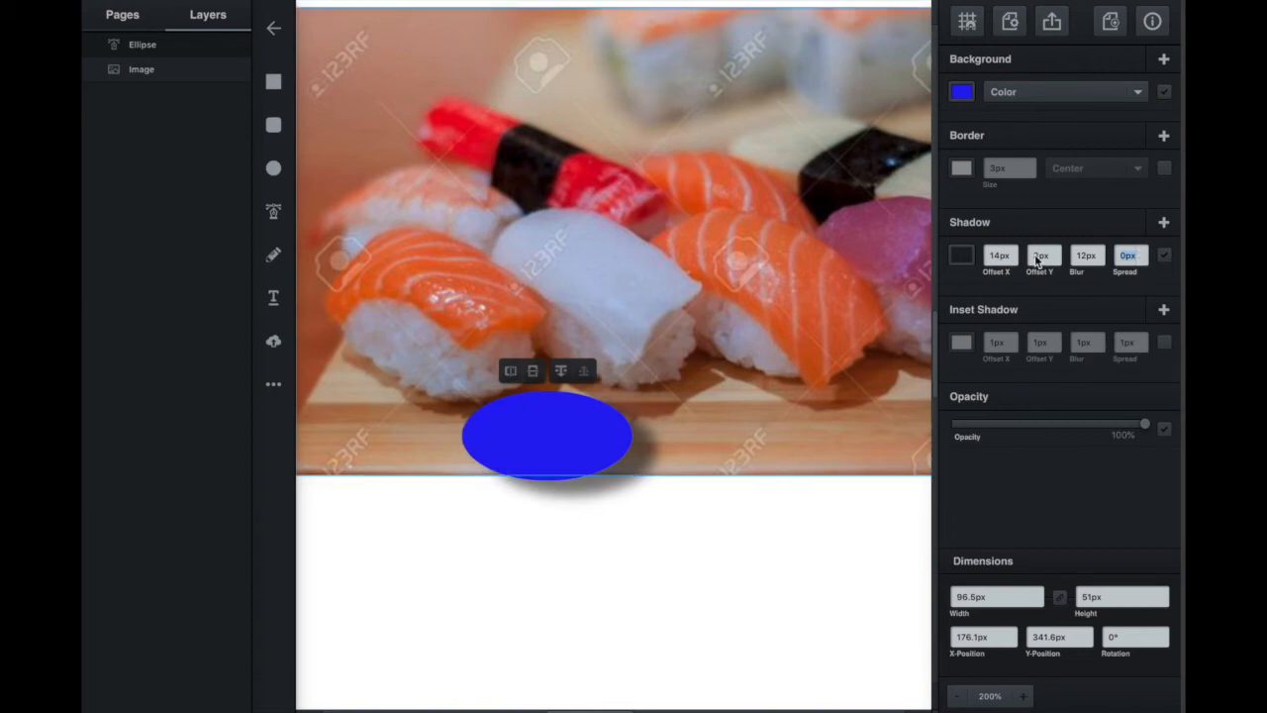
pyautogui.click(681, 615)
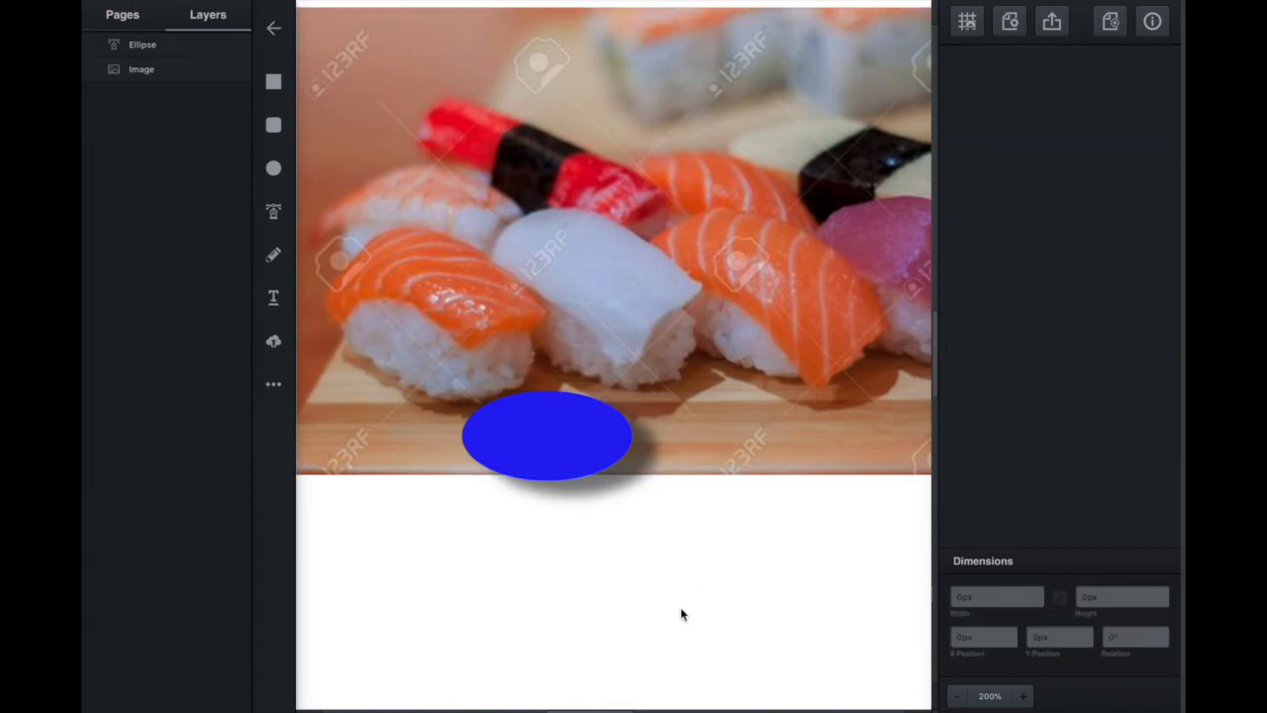
# - Select the blue ellipse and open its inset shadow colour
pyautogui.click(529, 431)
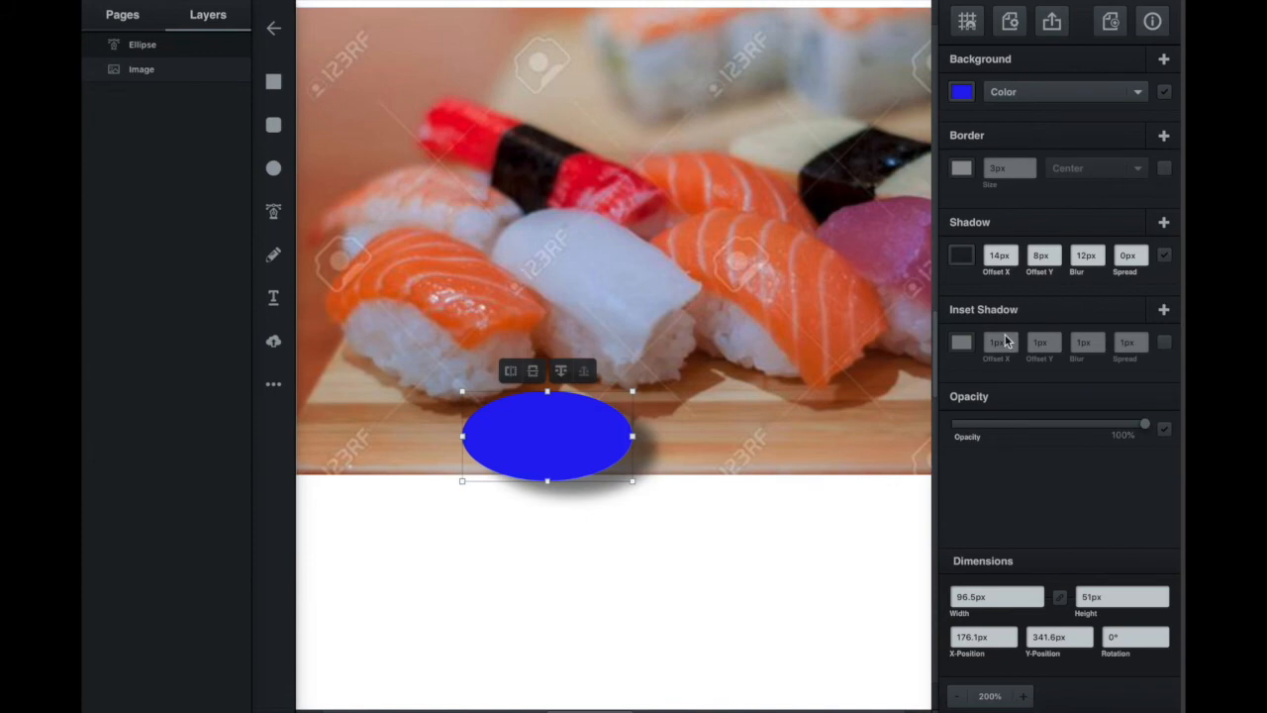
pyautogui.click(961, 343)
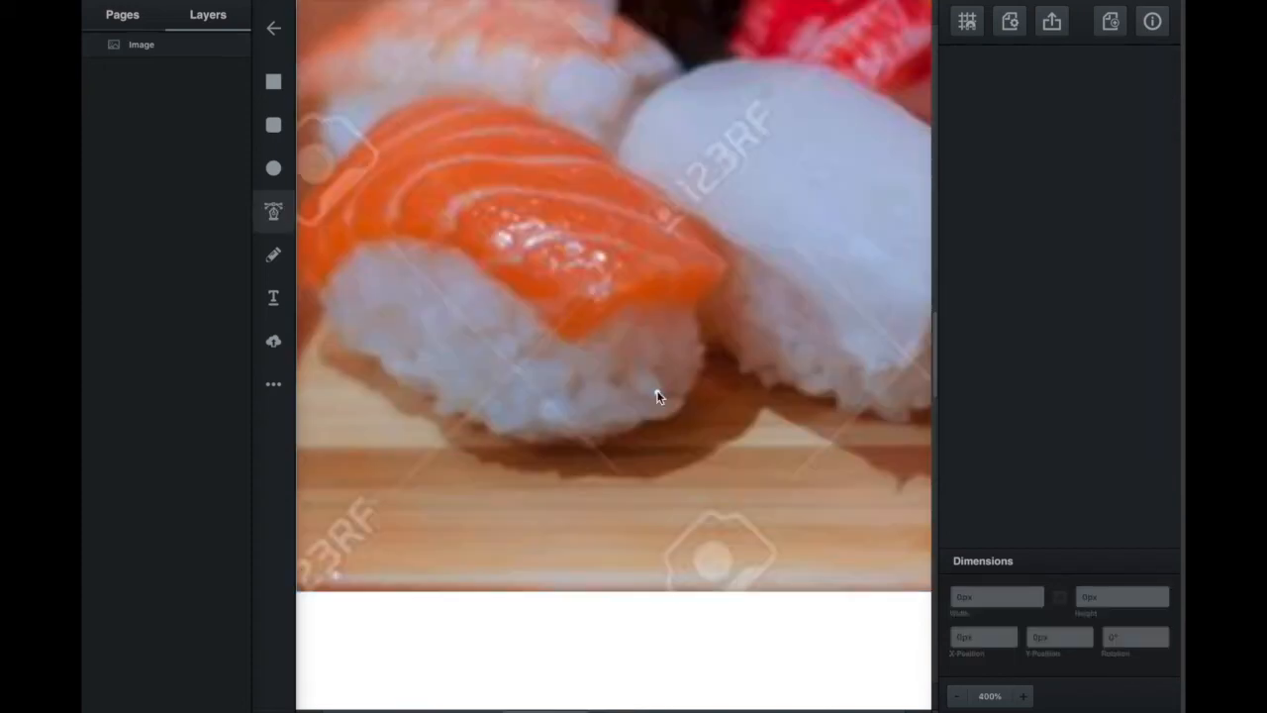
# - Draw a small closed grain-shaped oval about 21 by 6.6 px on the lower rice, with a background fill and no border
pyautogui.click(648, 398)
pyautogui.moveTo(606, 401); pyautogui.dragTo(609, 424)
pyautogui.click(647, 398)
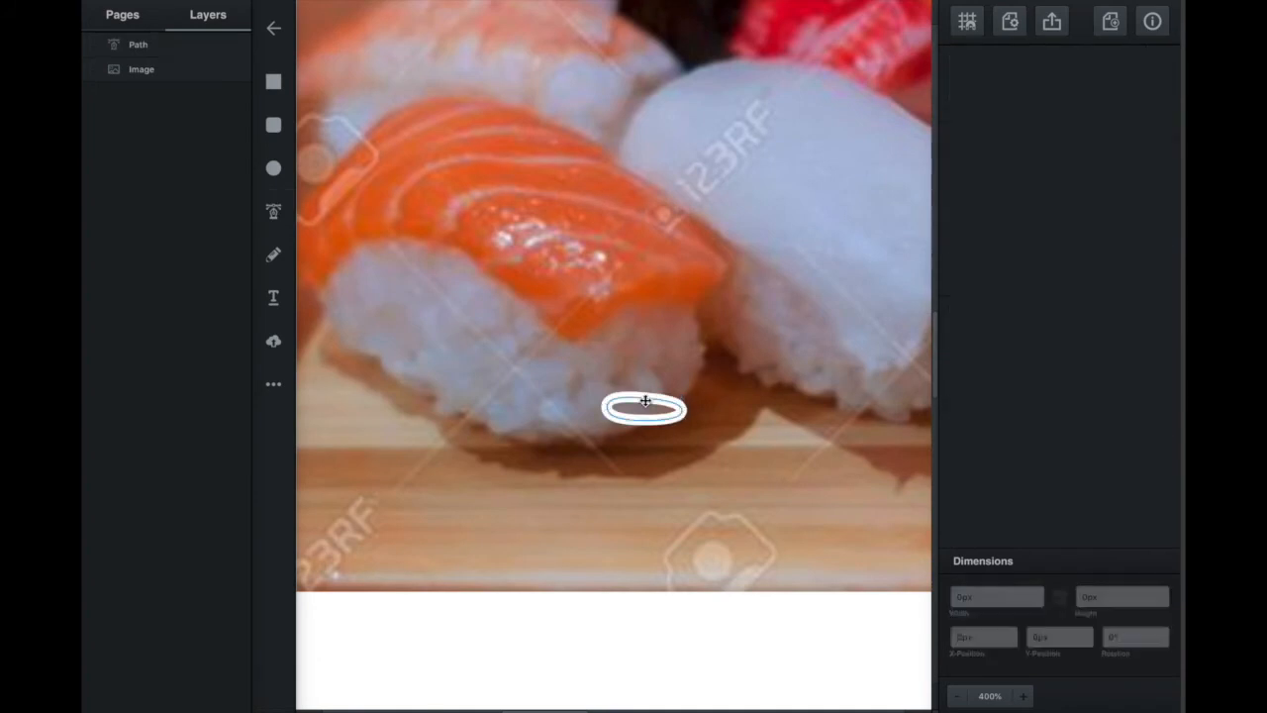
pyautogui.click(1165, 168)
pyautogui.click(1164, 92)
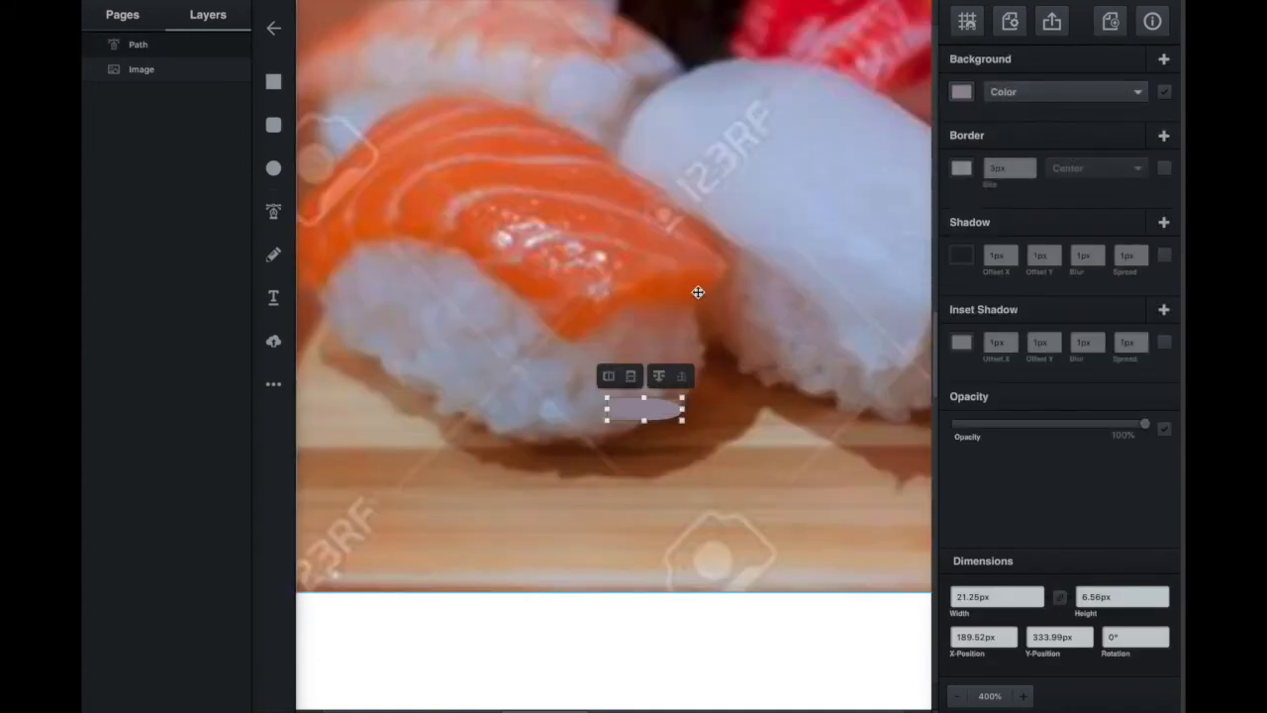
# - Lighten the duplicated grain's fill and arrange the rotated copies in a cluster, sending the upper right-leaning grain to the back
pyautogui.click(960, 92)
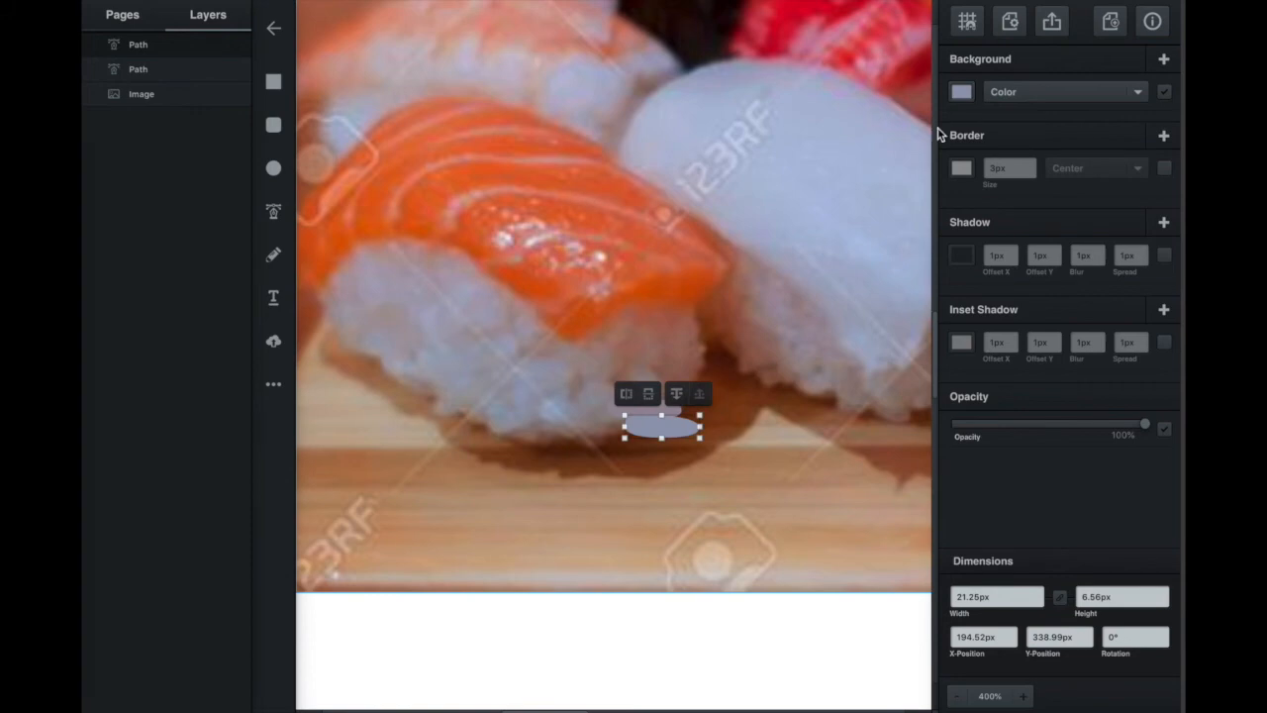
pyautogui.click(764, 52)
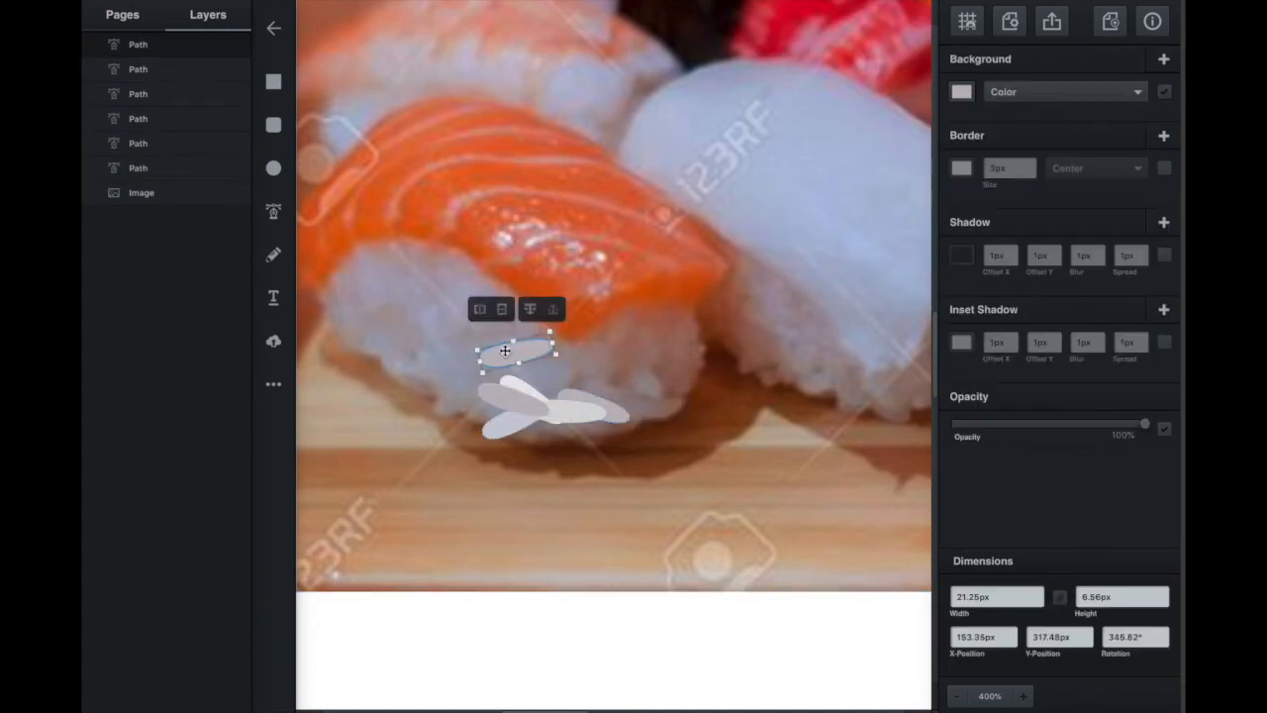
pyautogui.moveTo(505, 351); pyautogui.dragTo(487, 405)
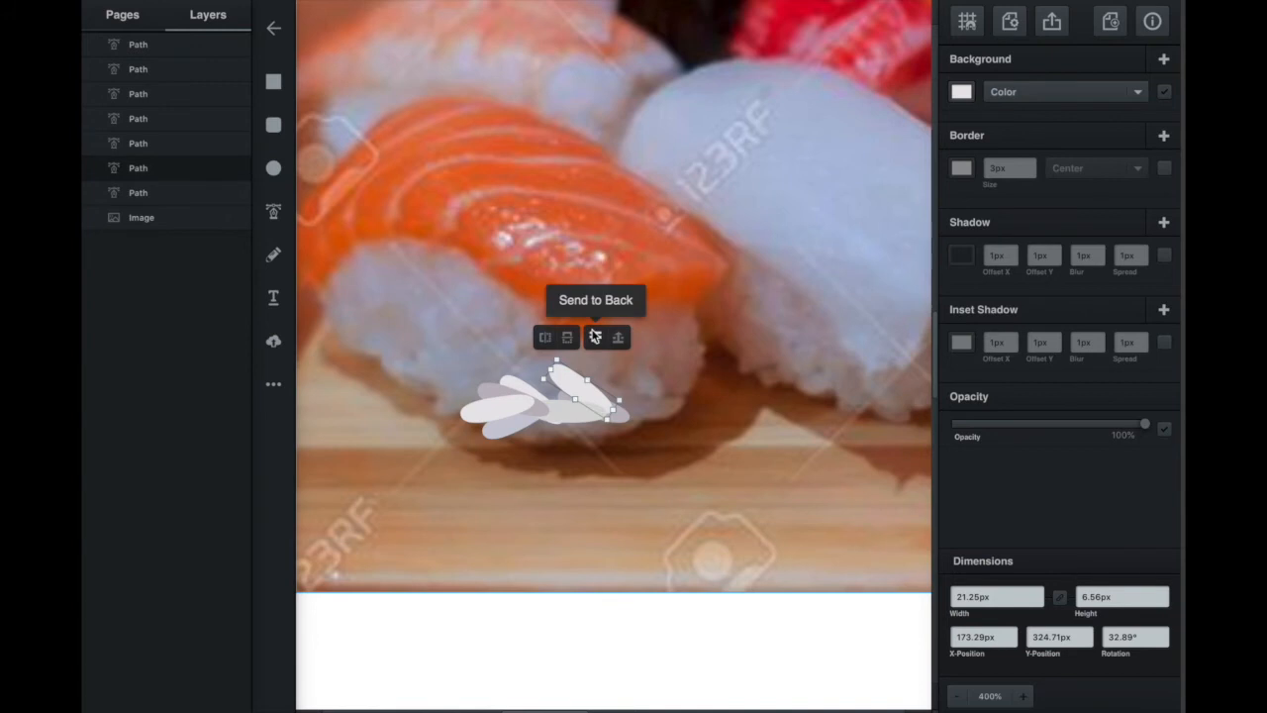
pyautogui.click(595, 337)
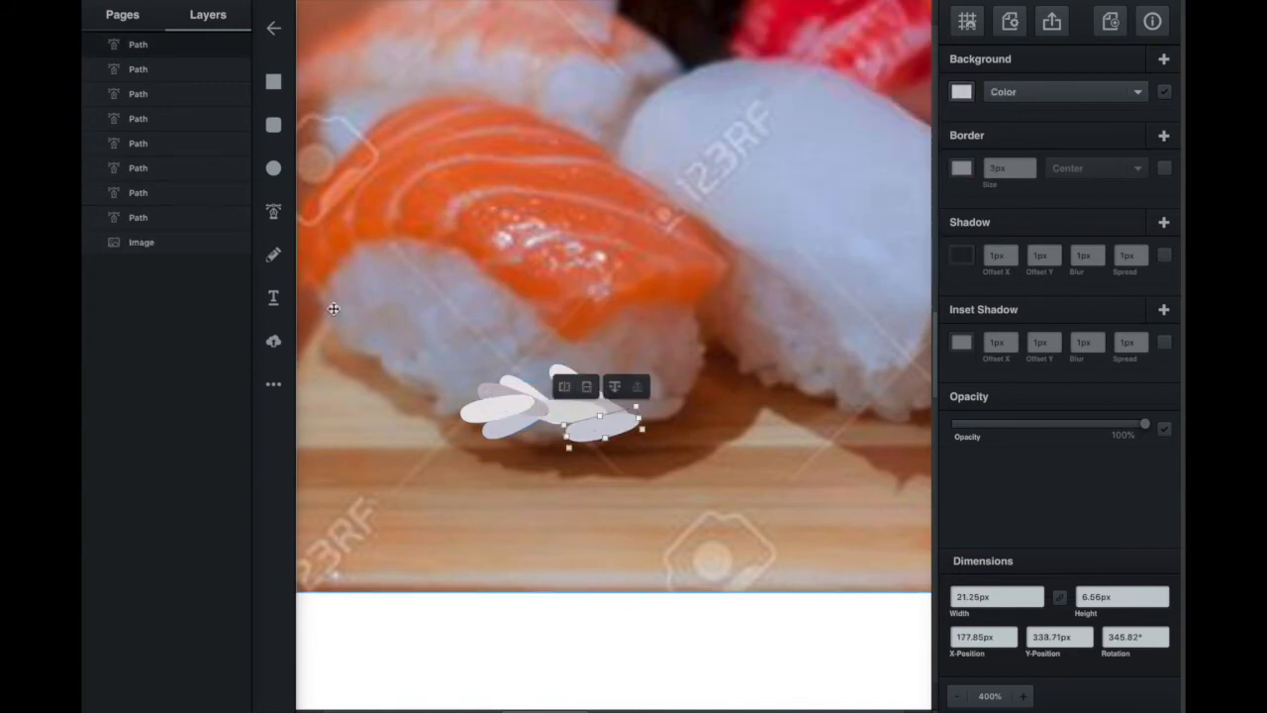
# - Duplicate grains from the cluster's right side, rotate the copies and place them along its upper middle, one at 77°
pyautogui.press('super+d')
pyautogui.moveTo(640, 404); pyautogui.dragTo(643, 440)
pyautogui.moveTo(618, 438); pyautogui.dragTo(498, 386)
pyautogui.moveTo(445, 378); pyautogui.dragTo(460, 398)
pyautogui.moveTo(539, 372)
pyautogui.mouseDown()
pyautogui.moveTo(646, 393)
pyautogui.moveTo(560, 380)
pyautogui.mouseUp()
pyautogui.click(597, 401)
pyautogui.press('super+d')
pyautogui.moveTo(588, 354); pyautogui.dragTo(460, 289)
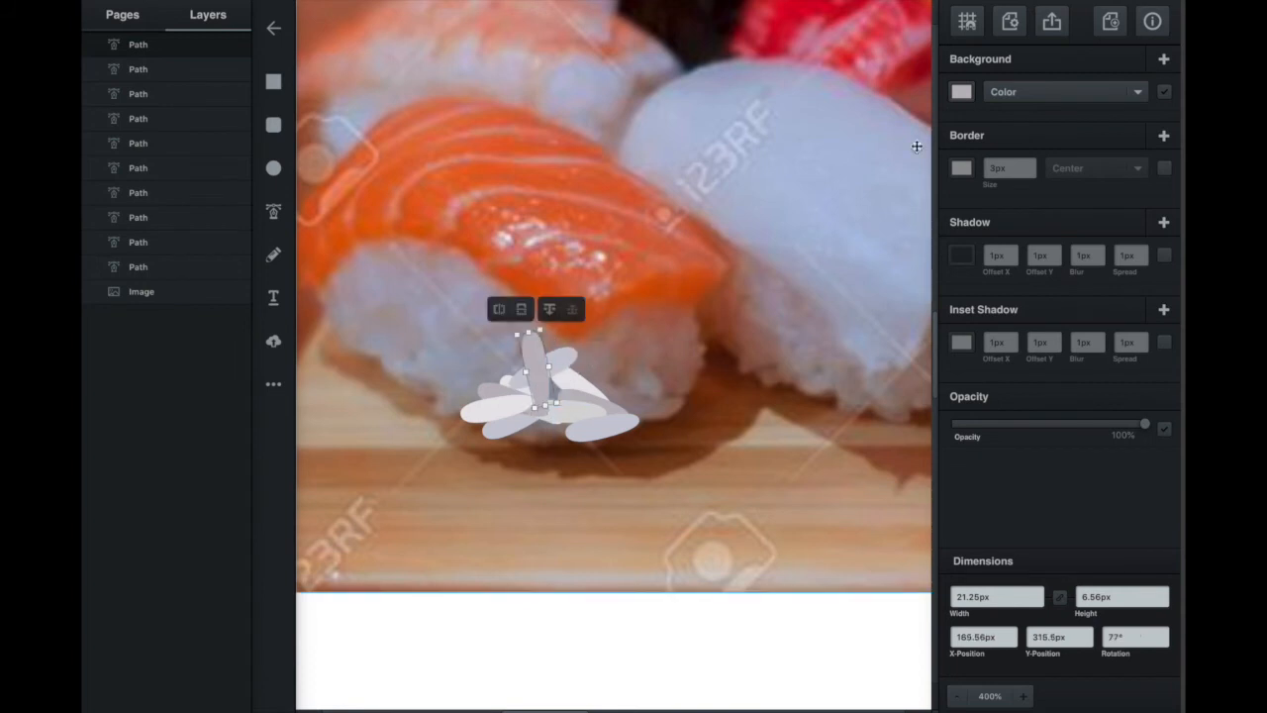
# - Duplicate a left-hand grain, rotate the copy and place it along the cluster's lower middle edge
pyautogui.click(503, 390)
pyautogui.press('super+d')
pyautogui.moveTo(576, 424); pyautogui.dragTo(578, 404)
pyautogui.moveTo(554, 417); pyautogui.dragTo(569, 439)
pyautogui.click(559, 466)
# - Duplicate a central grain, tilt the copy near the cluster's top and lower its layer in the stack
pyautogui.click(585, 411)
pyautogui.press('super+d')
pyautogui.moveTo(641, 421); pyautogui.dragTo(636, 404)
pyautogui.moveTo(496, 382); pyautogui.dragTo(535, 367)
pyautogui.moveTo(157, 50); pyautogui.dragTo(175, 242)
# - Duplicate the bluish lower-right grain, turn the copy upright and place it on the cluster's left side
pyautogui.click(592, 427)
pyautogui.press('super+d')
pyautogui.moveTo(643, 416); pyautogui.dragTo(612, 469)
pyautogui.moveTo(604, 429); pyautogui.dragTo(477, 384)
# - Duplicate a light middle grain, rotate the copy and position it at the cluster's lower left end
pyautogui.click(574, 384)
pyautogui.press('super+d')
pyautogui.moveTo(574, 384); pyautogui.dragTo(600, 406)
pyautogui.moveTo(505, 370); pyautogui.dragTo(497, 349)
pyautogui.click(464, 393)
pyautogui.moveTo(464, 389); pyautogui.dragTo(472, 394)
# - Duplicate several more grains, rotating and shifting the copies to extend the cluster's upper and right edges
pyautogui.click(546, 388)
pyautogui.press('super+d')
pyautogui.moveTo(580, 354); pyautogui.dragTo(591, 374)
pyautogui.click(577, 414)
pyautogui.press('super+d')
pyautogui.moveTo(628, 425); pyautogui.dragTo(622, 439)
pyautogui.moveTo(591, 414); pyautogui.dragTo(580, 372)
pyautogui.press('super+d')
pyautogui.moveTo(613, 388)
pyautogui.mouseDown()
pyautogui.moveTo(616, 358)
pyautogui.moveTo(602, 396)
pyautogui.mouseUp()
pyautogui.press('super+d')
# - Move the two topmost grain layers down towards the bottom of the grain stack, above the photo
pyautogui.click(149, 68)
pyautogui.keyDown('shift'); pyautogui.click(149, 44); pyautogui.keyUp('shift')
pyautogui.moveTo(149, 45); pyautogui.dragTo(176, 414)
pyautogui.click(600, 470)
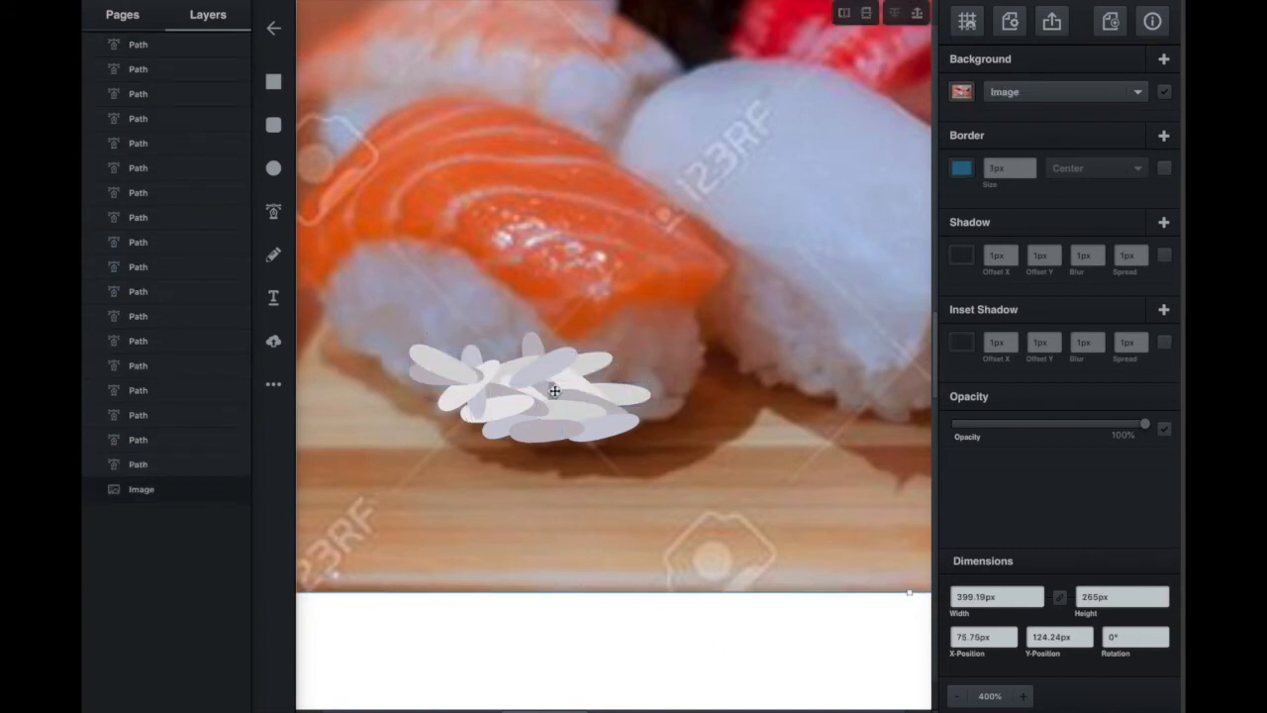
# - Duplicate the lower-left grain, move the copy's layer beneath the other grains and place it at the cluster's left end
pyautogui.moveTo(533, 348); pyautogui.dragTo(529, 345)
pyautogui.click(508, 427)
pyautogui.press('super+d')
pyautogui.moveTo(148, 44); pyautogui.dragTo(161, 471)
pyautogui.moveTo(514, 439); pyautogui.dragTo(414, 354)
# - Select all the grains without the photo, duplicate the cluster and place the copy over the uncovered rice
pyautogui.click(606, 525)
pyautogui.press('super+a')
pyautogui.keyDown('shift'); pyautogui.click(619, 515); pyautogui.keyUp('shift')
pyautogui.press('super+d')
pyautogui.press('super+v')
pyautogui.moveTo(591, 446); pyautogui.dragTo(603, 344)
# - Paste further copies of the grain cluster and position them to cover the whole rice block, leaving nothing selected
pyautogui.hscroll(-2, 431, 294)
pyautogui.press('super+v')
pyautogui.press('super+v')
pyautogui.moveTo(686, 468); pyautogui.dragTo(711, 386)
pyautogui.click(658, 310)
pyautogui.click(408, 235)
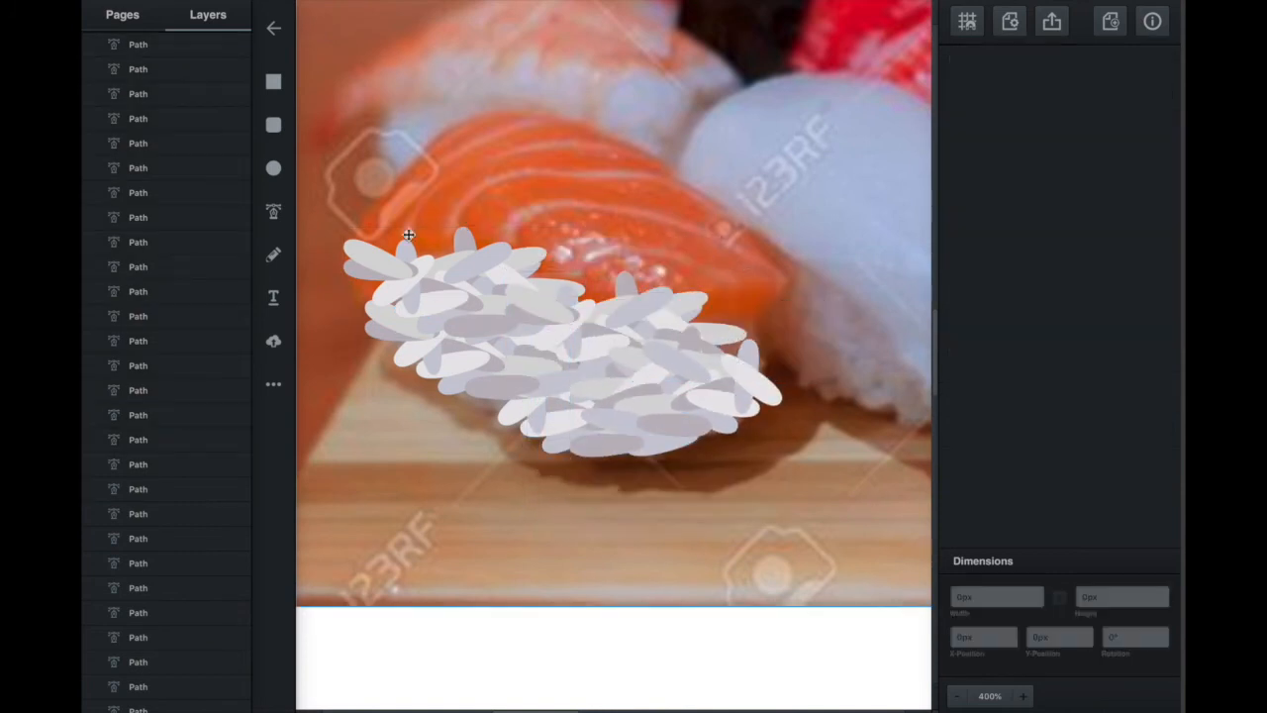
# - Draw a closed curved outline around the rice block with a flat upper edge and smooth its bottom curve
pyautogui.click(384, 237)
pyautogui.moveTo(591, 443); pyautogui.dragTo(817, 499)
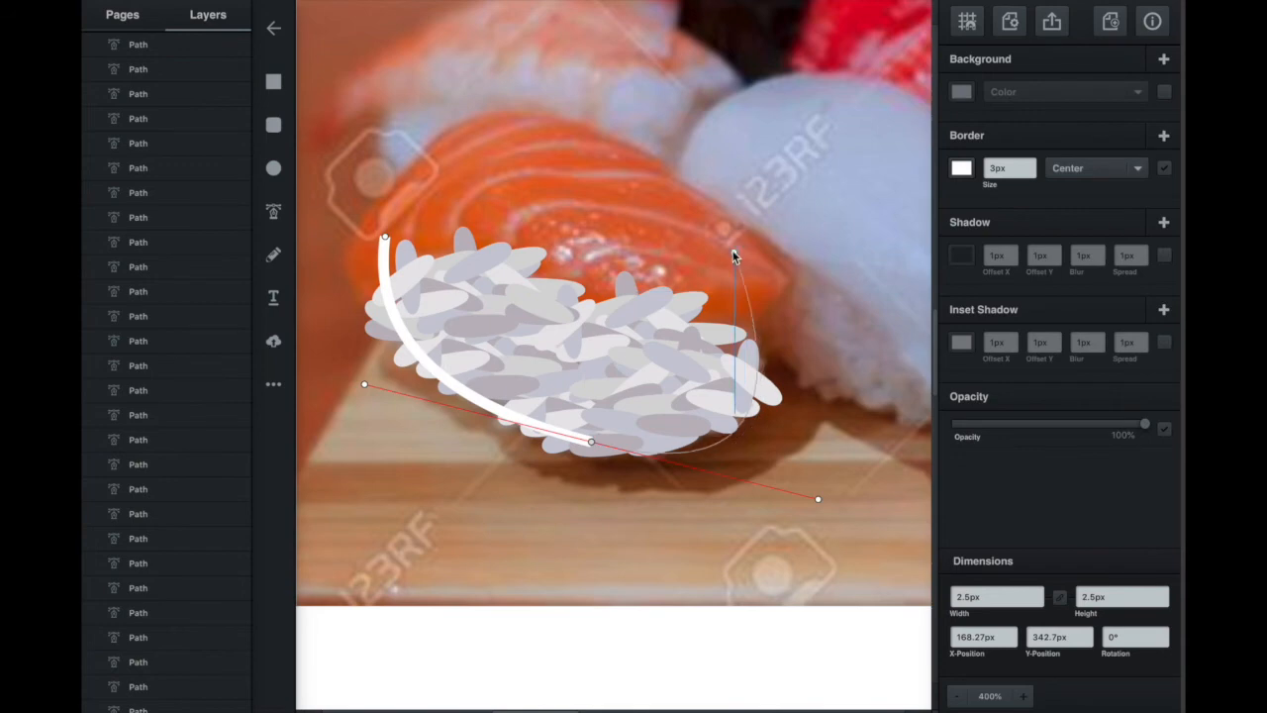
pyautogui.click(747, 250)
pyautogui.click(385, 237)
pyautogui.click(343, 277)
pyautogui.doubleClick(684, 453)
pyautogui.moveTo(684, 452); pyautogui.dragTo(684, 445)
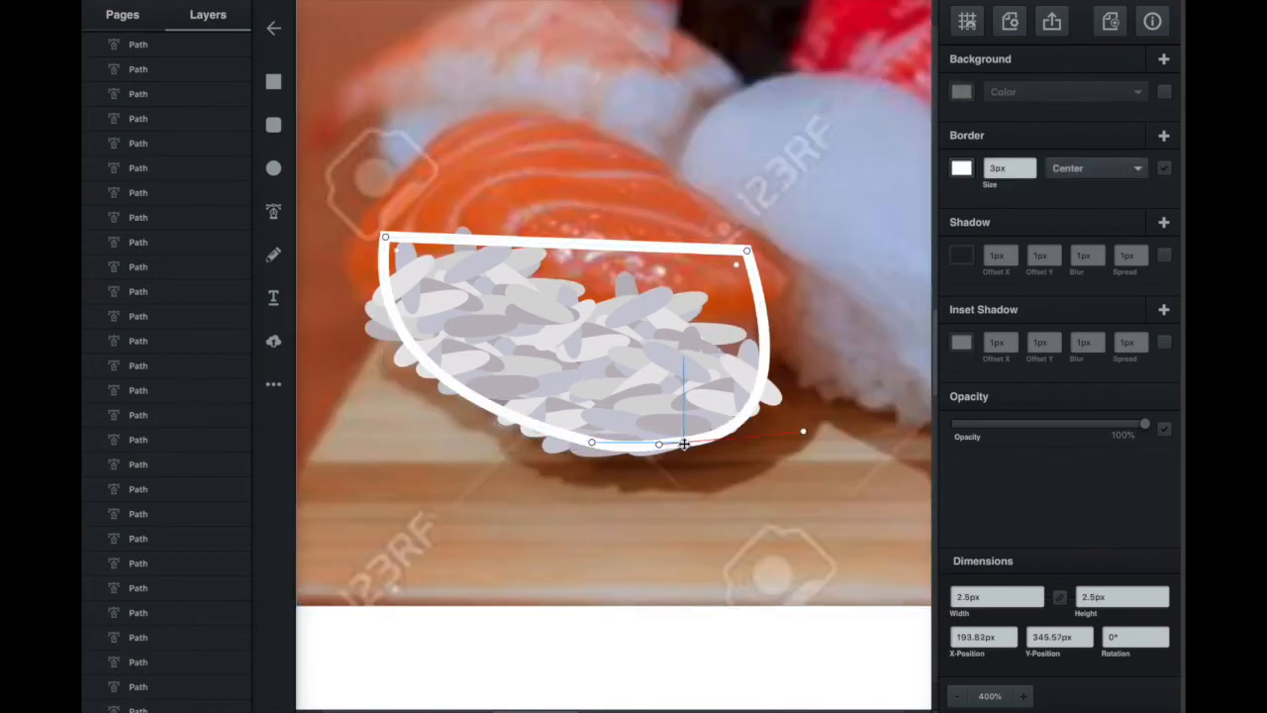
# - Remove the rice outline's border and fill the shape with a light pinkish grey
pyautogui.click(1164, 168)
pyautogui.click(1165, 92)
pyautogui.click(961, 92)
pyautogui.click(774, 80)
pyautogui.click(961, 92)
pyautogui.click(761, 36)
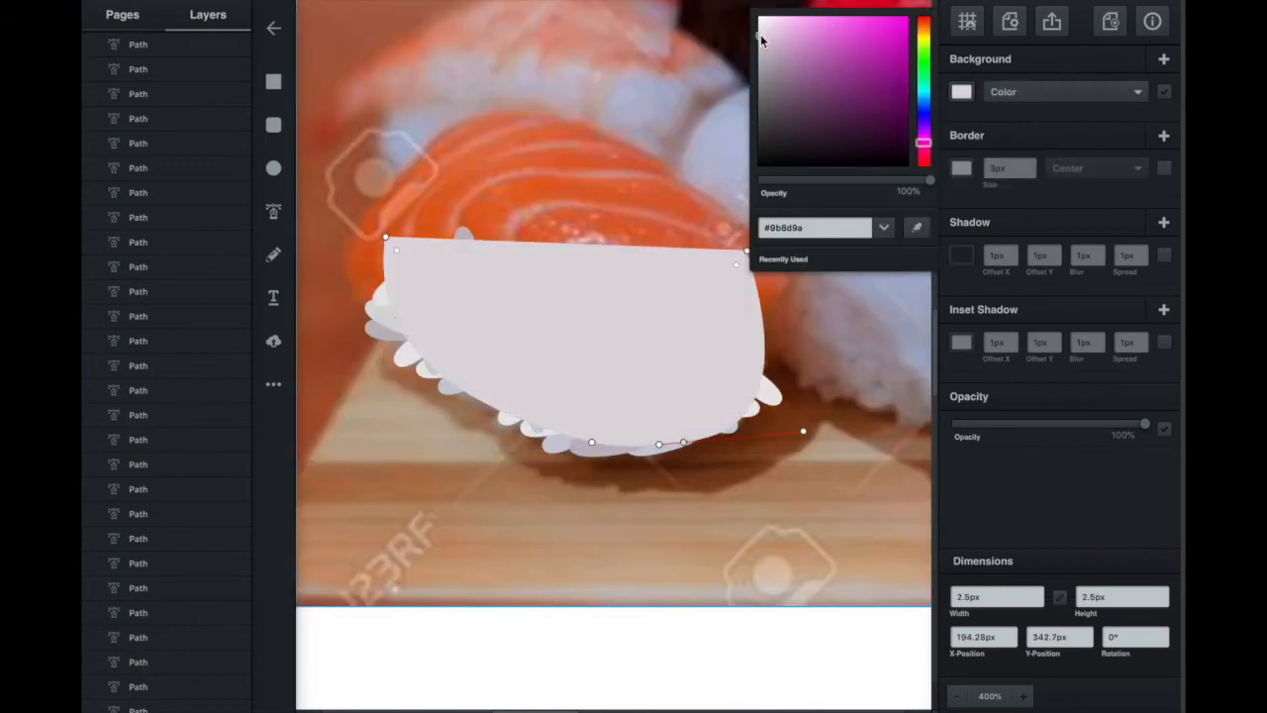
# - Move the rice base shape down through the layer stack so it lies behind all the grains, above the photo
pyautogui.click(146, 51)
pyautogui.moveTo(146, 52); pyautogui.dragTo(151, 677)
pyautogui.scroll(-5, 140, 75)
pyautogui.moveTo(145, 152); pyautogui.dragTo(145, 669)
pyautogui.scroll(-5, 139, 216)
pyautogui.moveTo(135, 215); pyautogui.dragTo(159, 681)
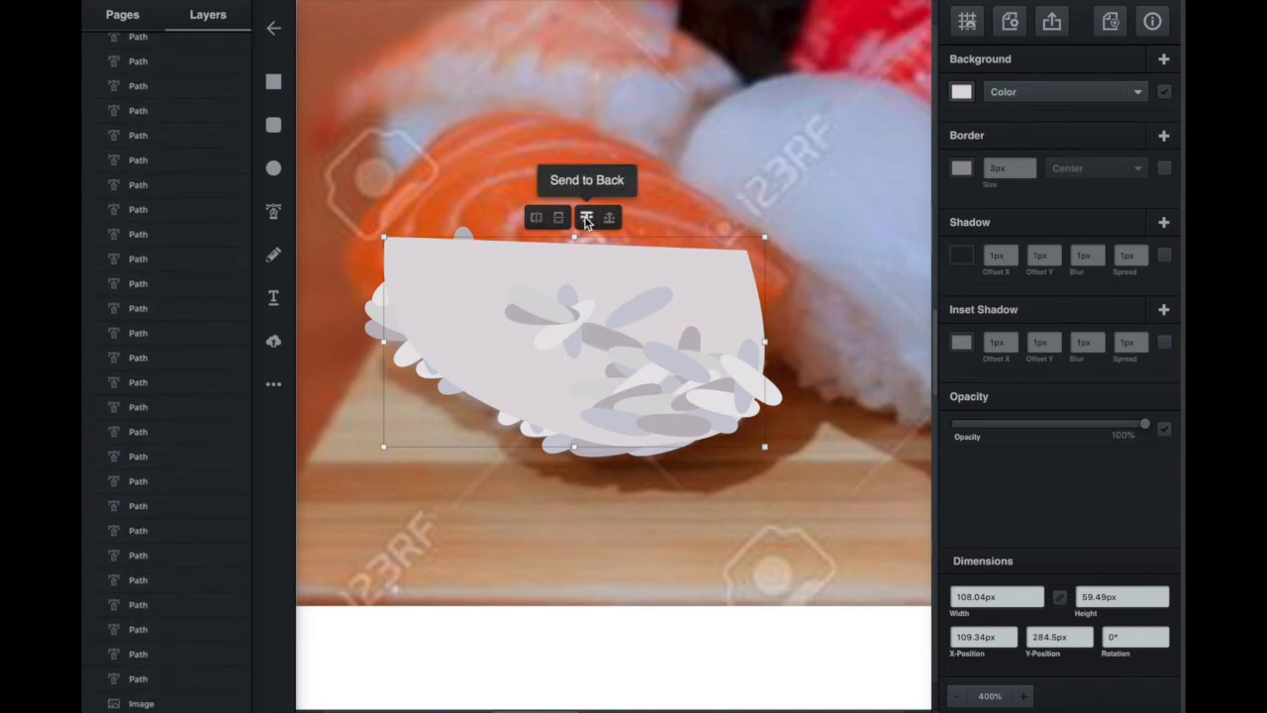
pyautogui.click(586, 217)
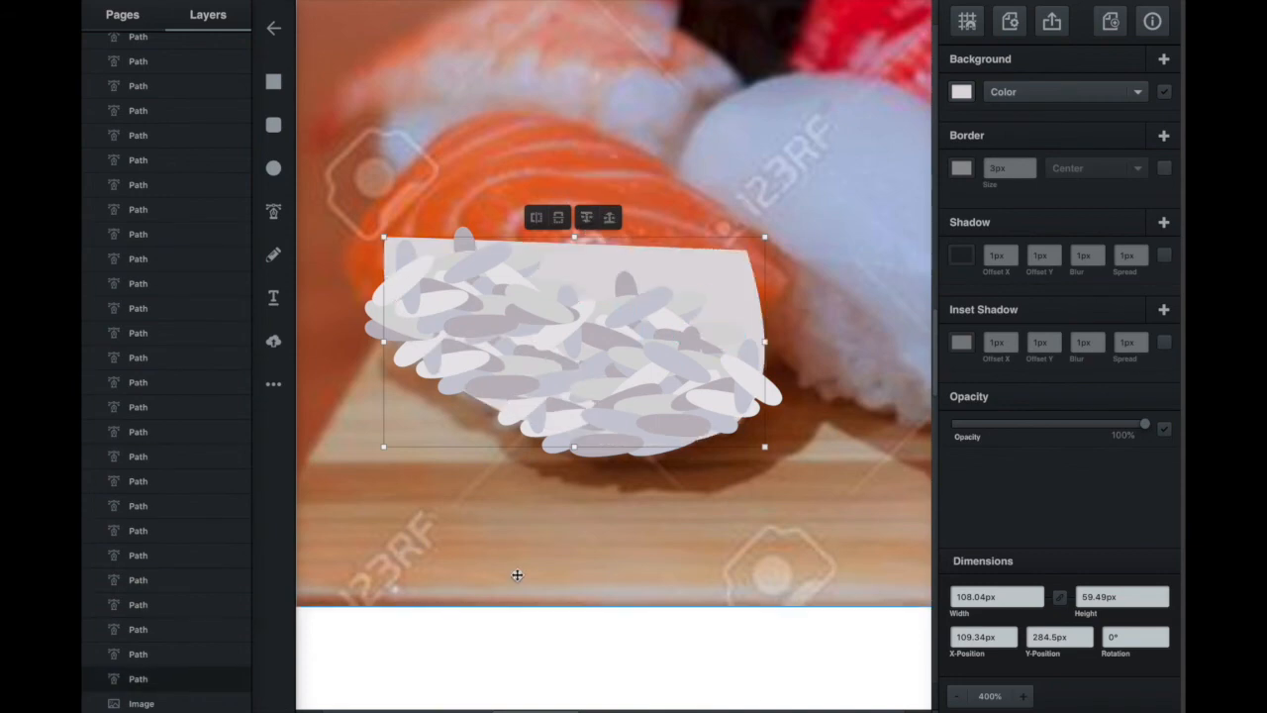
# - Group all the rice grains, leaving out the base shape and the photo, and try the group's opacity
pyautogui.moveTo(755, 694); pyautogui.dragTo(346, 148)
pyautogui.keyDown('shift'); pyautogui.click(738, 282); pyautogui.keyUp('shift')
pyautogui.keyDown('shift'); pyautogui.click(835, 455); pyautogui.keyUp('shift')
pyautogui.hotkey('ctrl', 'g')
pyautogui.moveTo(1038, 423); pyautogui.dragTo(1115, 426)
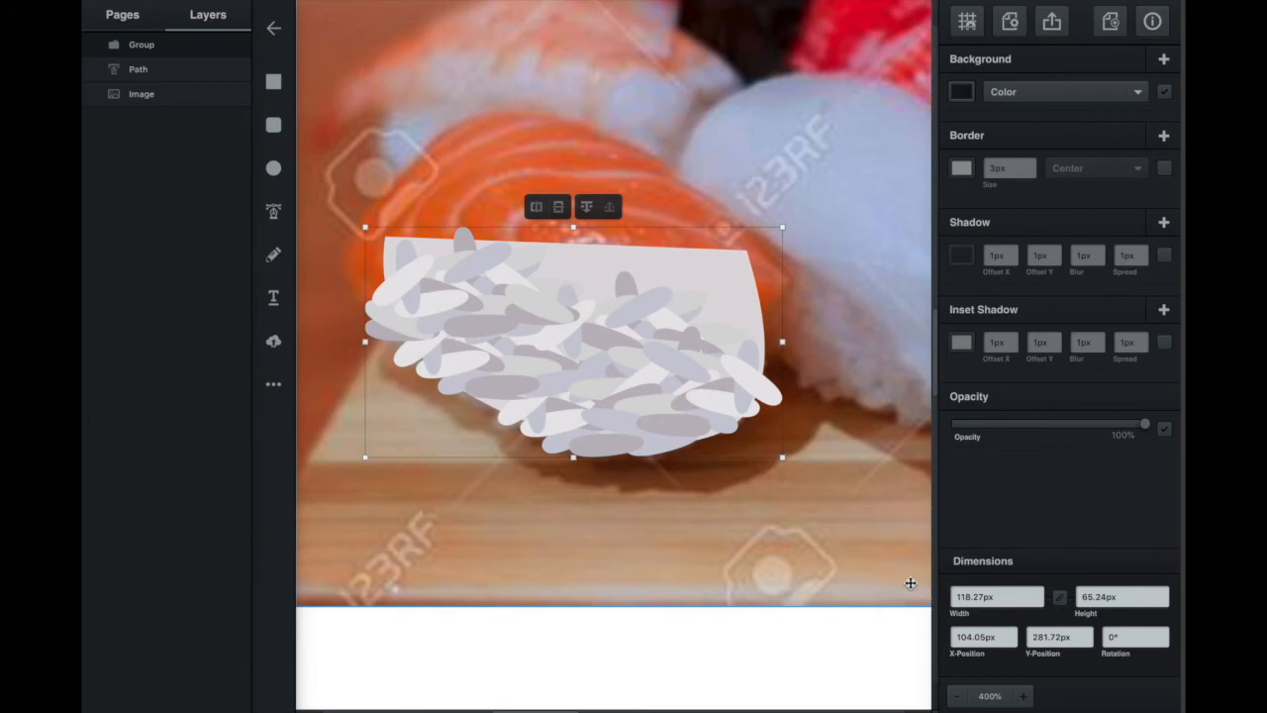
# - Move the finished rice grains and base off the photo onto the blank area below it
pyautogui.click(582, 192)
pyautogui.hotkey('ctrl', '-')
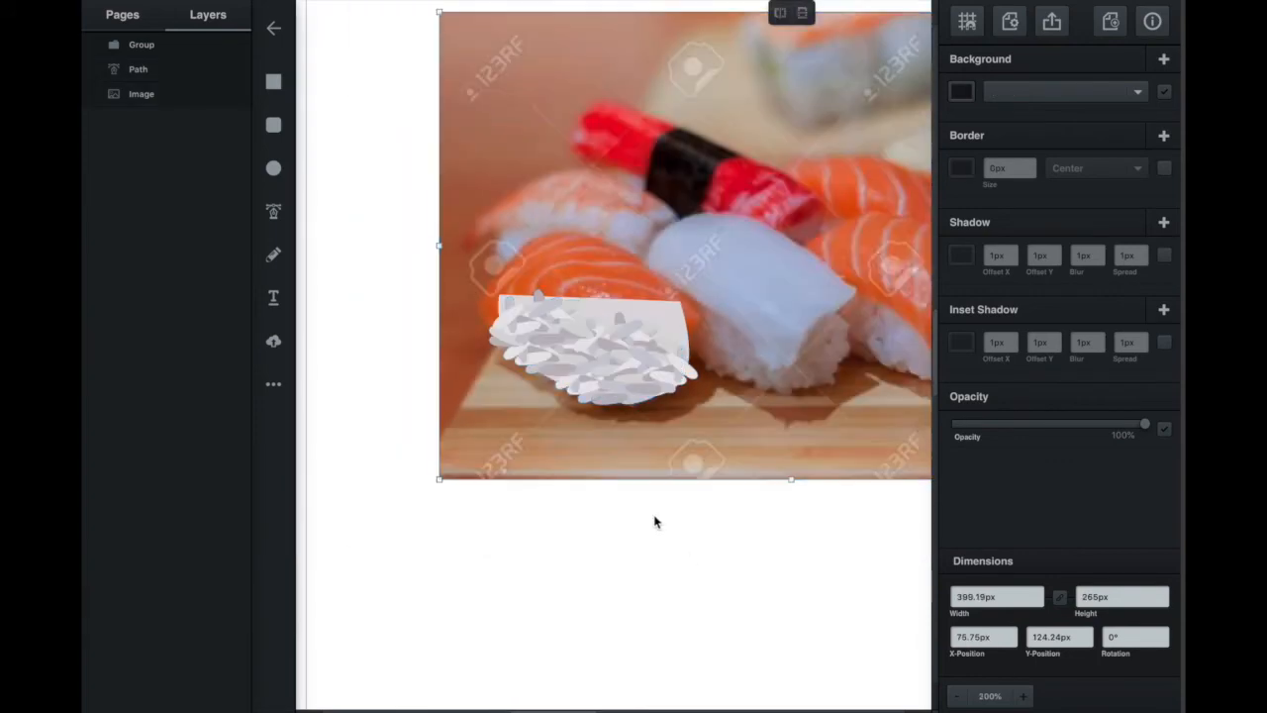
pyautogui.moveTo(644, 336); pyautogui.dragTo(726, 564)
pyautogui.hotkey('ctrl', '+')
# - Trace the salmon slice's top surface as a closed path with a 1px white border
pyautogui.click(273, 211)
pyautogui.click(348, 272)
pyautogui.moveTo(426, 219); pyautogui.dragTo(484, 229)
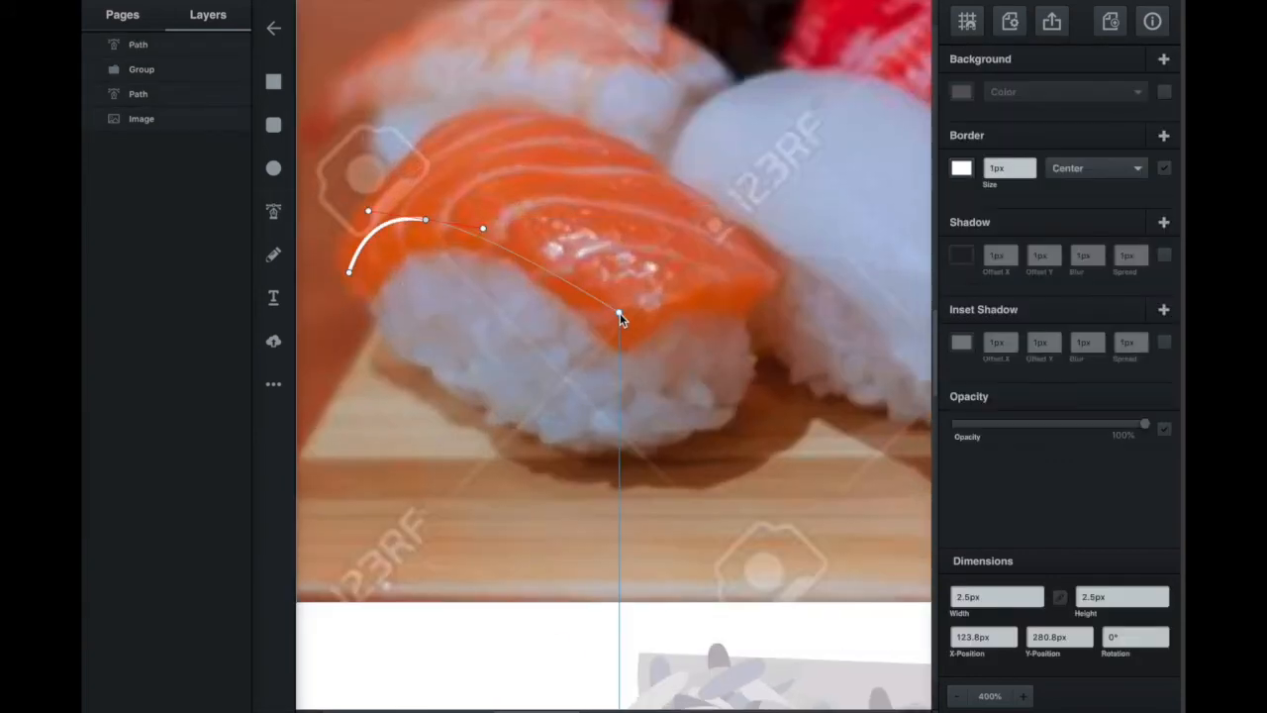
pyautogui.click(348, 275)
# - Trace the salmon's long front edge as a second closed path, from the left end to the front corner
pyautogui.click(273, 211)
pyautogui.click(368, 301)
pyautogui.moveTo(344, 278); pyautogui.dragTo(349, 267)
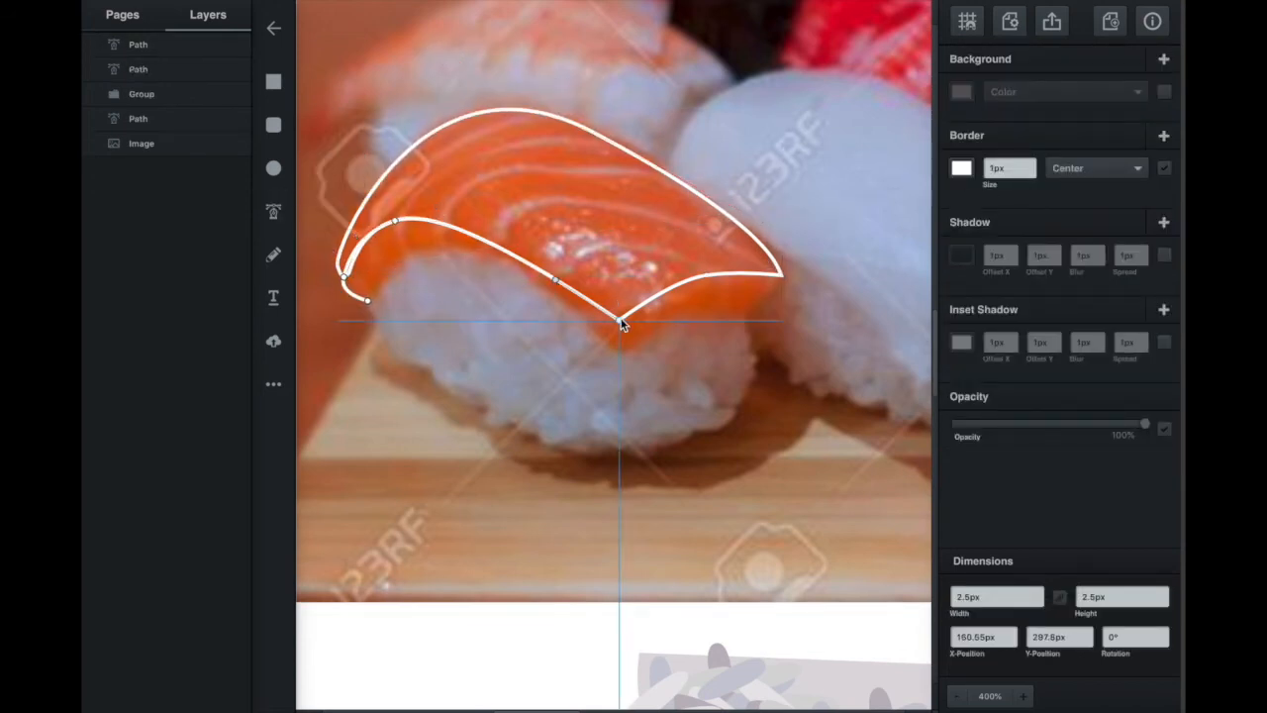
pyautogui.click(369, 301)
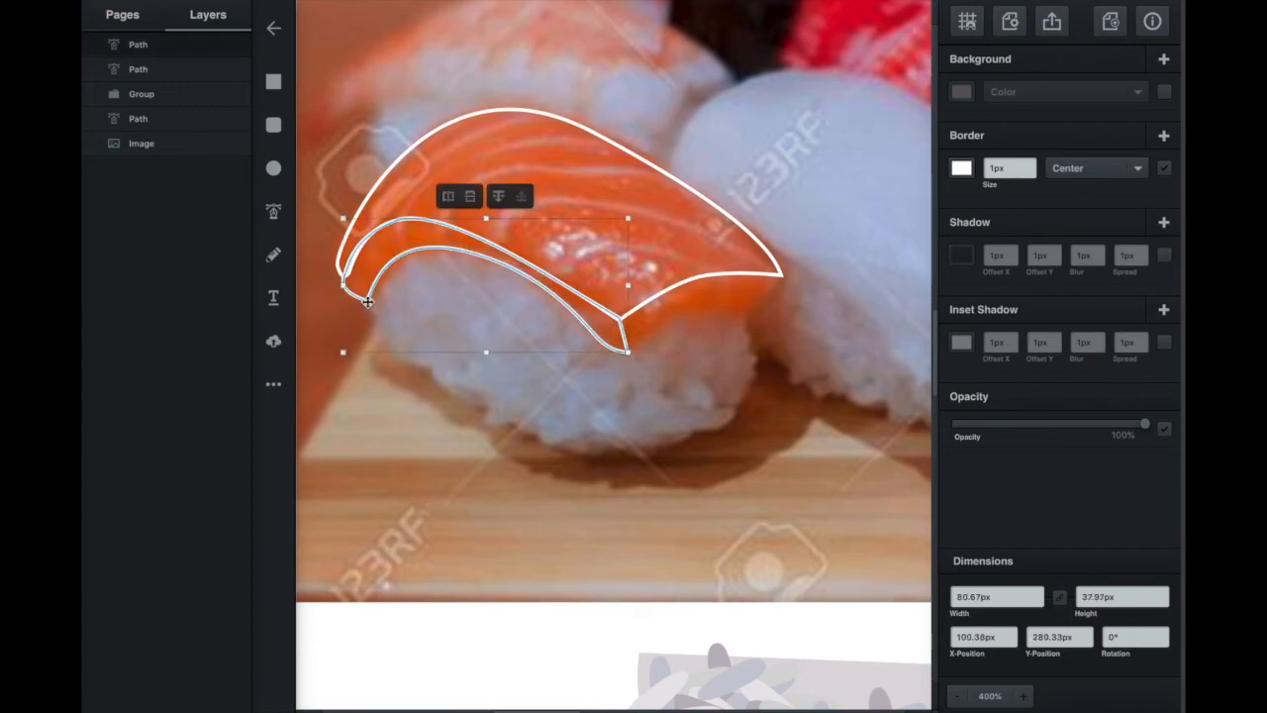
# - Trace the salmon's short right-end edge as a third closed path between the front corner and the right tip
pyautogui.click(274, 211)
pyautogui.click(780, 274)
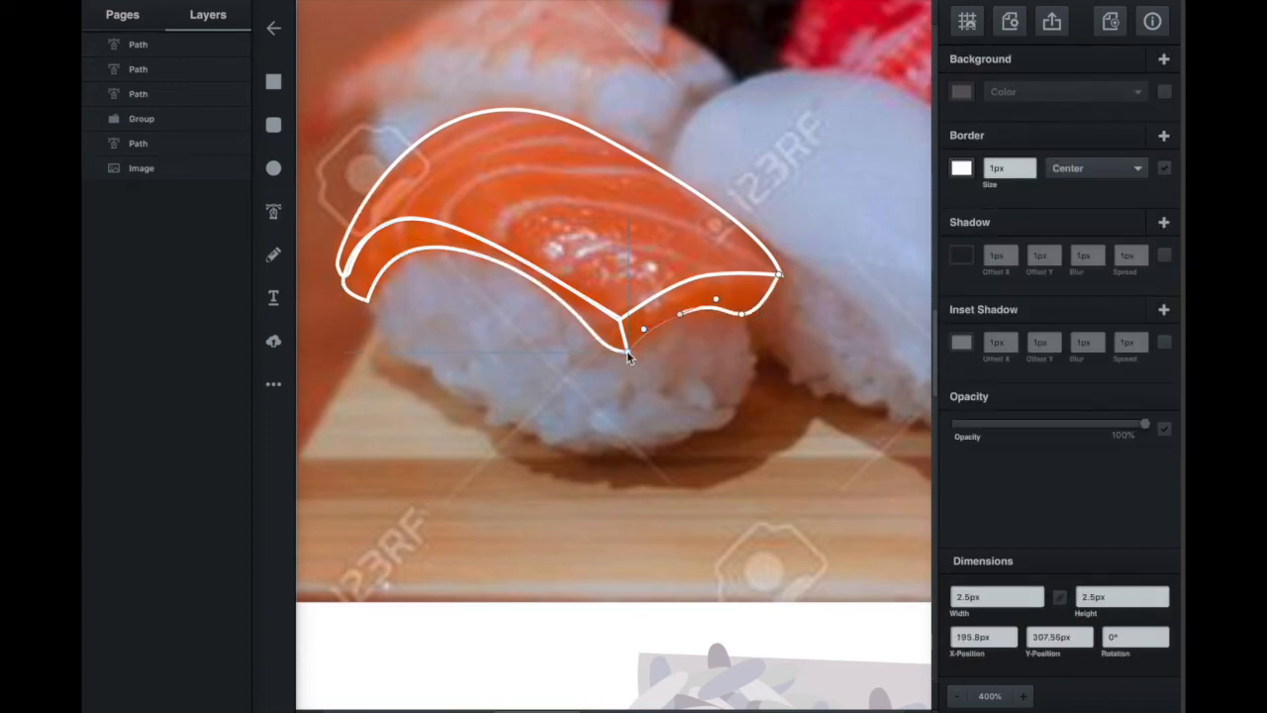
pyautogui.click(780, 275)
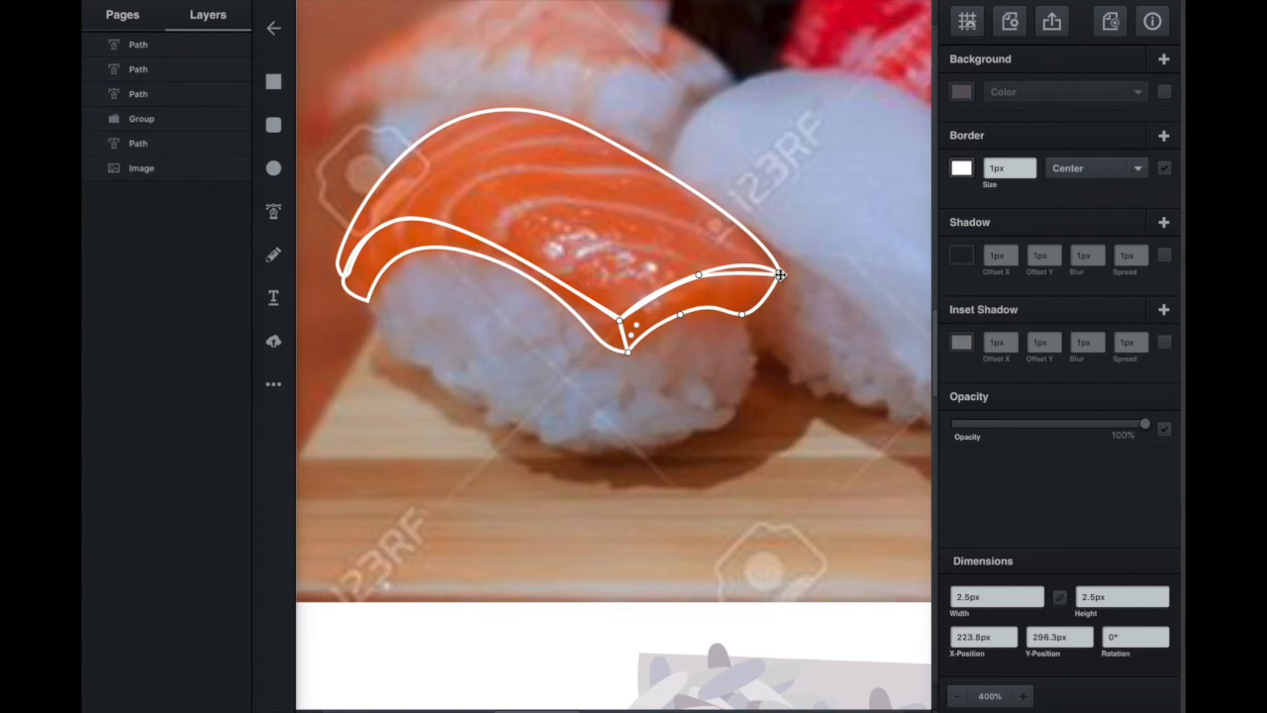
# - Try filling the long front strip with orange sampled from the photo, flipping it vertically and back to uncover the sampling area
pyautogui.click(380, 282)
pyautogui.click(961, 92)
pyautogui.click(915, 227)
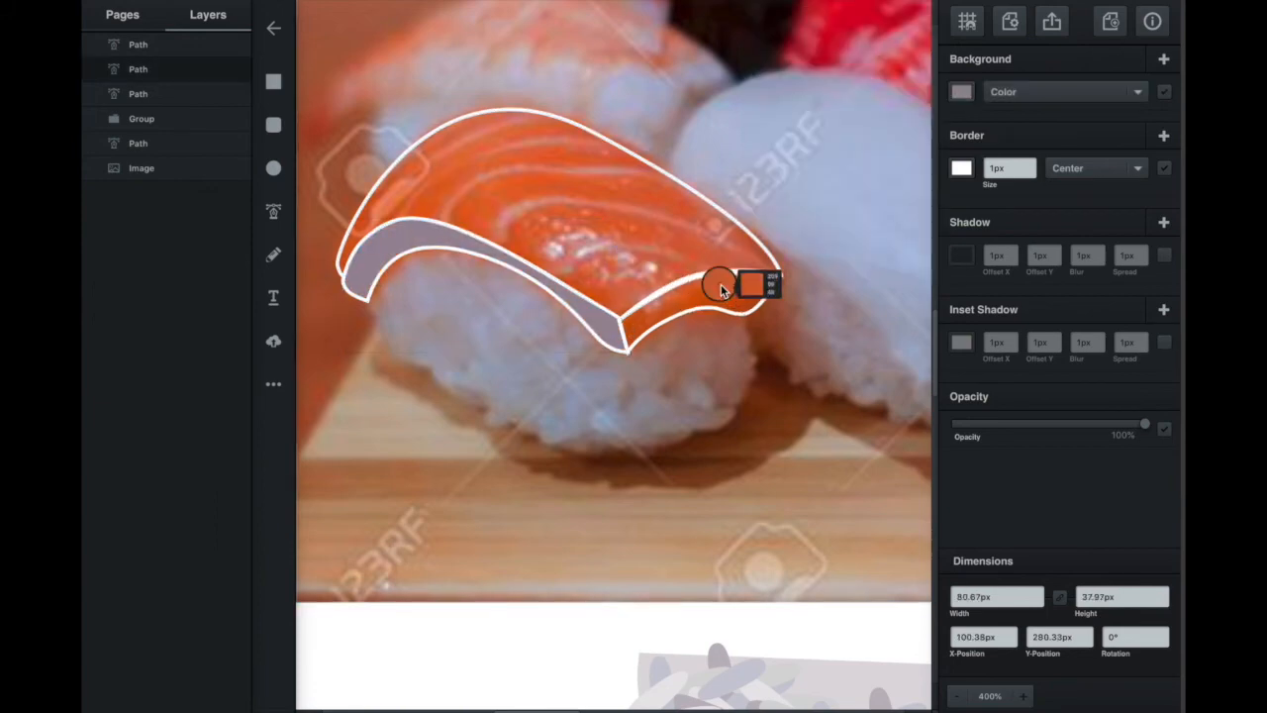
pyautogui.click(721, 283)
pyautogui.click(471, 196)
pyautogui.click(405, 233)
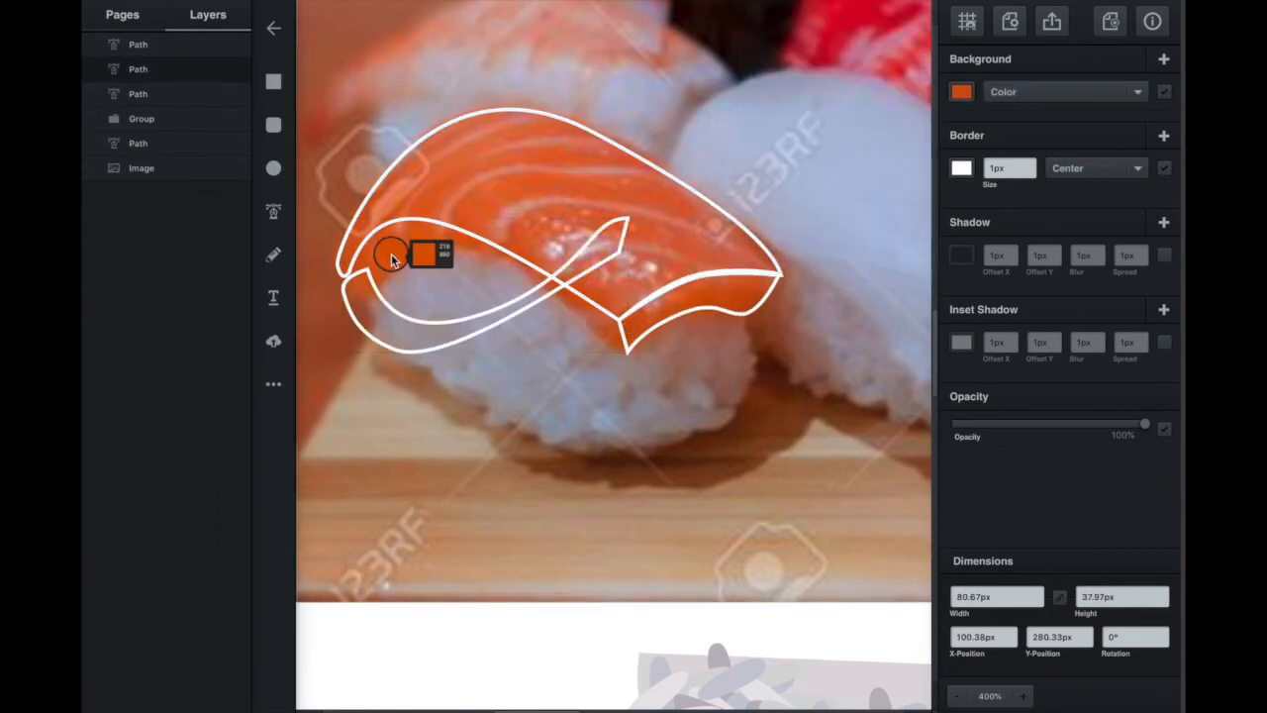
pyautogui.click(961, 92)
pyautogui.click(916, 226)
pyautogui.click(387, 249)
pyautogui.click(470, 196)
# - Move the long front strip down about 24 px and shift it slightly to the right over the rice
pyautogui.hotkey('shift', 'Down')
pyautogui.hotkey('shift', 'Down')
pyautogui.press('Down')
pyautogui.press('Down')
pyautogui.press('Down')
pyautogui.press('Down')
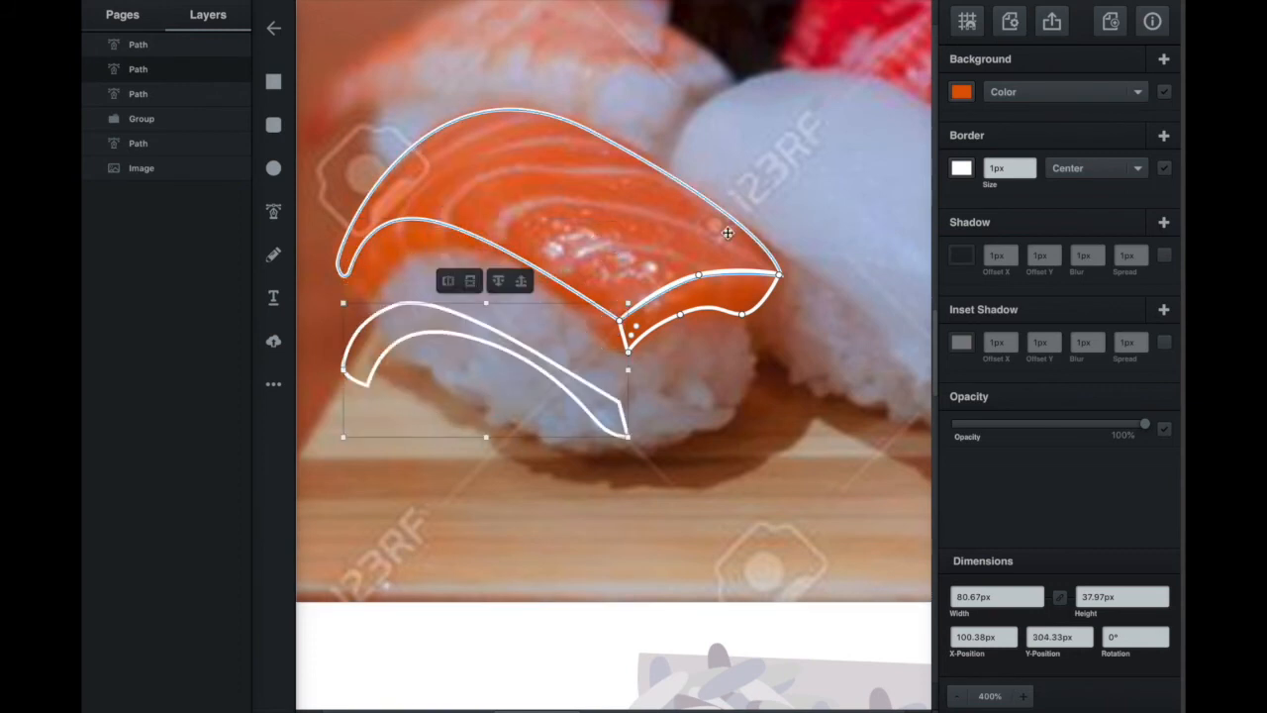
pyautogui.moveTo(604, 404); pyautogui.dragTo(615, 395)
# - Fill the long front strip with orange sampled from the photo's salmon edge and add points to the right-end strip's lower edge
pyautogui.click(963, 94)
pyautogui.click(442, 305)
pyautogui.click(438, 294)
pyautogui.click(965, 92)
pyautogui.click(915, 228)
pyautogui.click(430, 238)
pyautogui.click(708, 308)
pyautogui.click(759, 305)
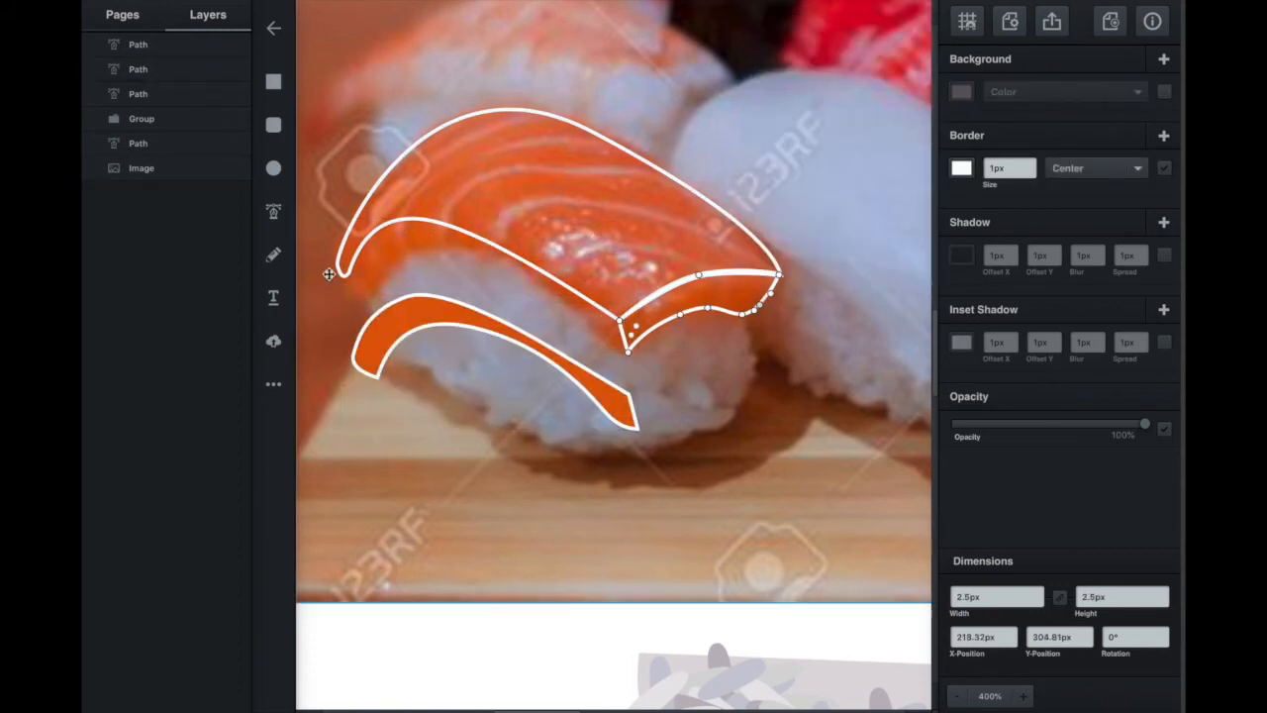
# - Give the large top salmon surface an orange fill sampled from the photo, moving it up and aside to uncover the salmon
pyautogui.click(560, 176)
pyautogui.click(1164, 92)
pyautogui.click(961, 92)
pyautogui.click(916, 227)
pyautogui.moveTo(587, 257); pyautogui.dragTo(655, 177)
pyautogui.click(917, 228)
pyautogui.click(565, 170)
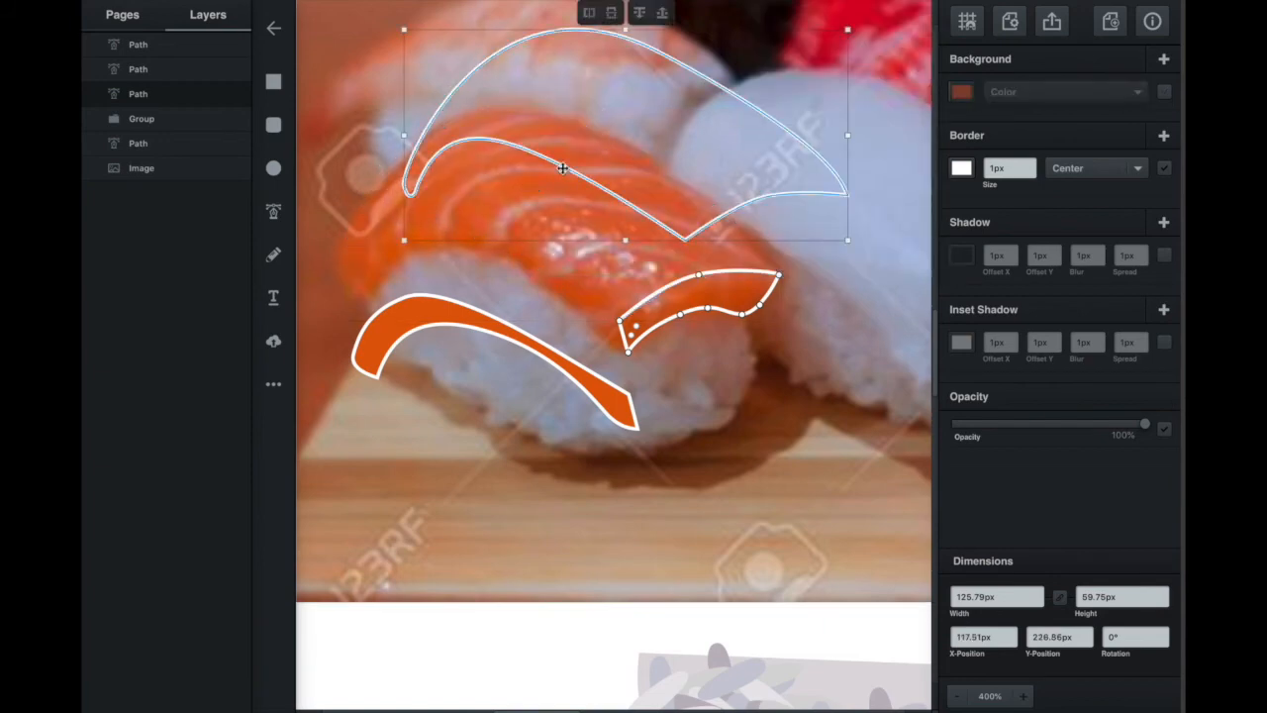
# - Fill the salmon's short right-end strip with a darker orange sampled from the photo
pyautogui.click(716, 275)
pyautogui.click(1164, 92)
pyautogui.click(961, 92)
pyautogui.click(916, 228)
pyautogui.click(584, 300)
# - Remove the white borders from the three salmon shapes and move the front strip and top surface back into place
pyautogui.click(1164, 168)
pyautogui.click(1164, 168)
pyautogui.click(1164, 169)
pyautogui.moveTo(579, 370); pyautogui.dragTo(569, 294)
pyautogui.moveTo(624, 152); pyautogui.dragTo(557, 228)
# - Fine-tune the salmon shapes' points along the front seam and right end so the orange surfaces meet
pyautogui.click(559, 282)
pyautogui.doubleClick(559, 283)
pyautogui.hotkey('ctrl', '+')
pyautogui.click(517, 686)
pyautogui.scroll(-1, 517, 686)
pyautogui.click(604, 133)
pyautogui.click(861, 208)
pyautogui.click(475, 46)
pyautogui.doubleClick(842, 223)
pyautogui.click(799, 238)
pyautogui.click(673, 396)
pyautogui.click(565, 683)
# - Adjust the points at the salmon's left end so the front strip and top surface join cleanly
pyautogui.doubleClick(423, 183)
pyautogui.click(421, 211)
pyautogui.moveTo(463, 200); pyautogui.dragTo(435, 210)
pyautogui.click(452, 233)
pyautogui.click(441, 154)
pyautogui.hotkey('ctrl', '-')
pyautogui.click(702, 541)
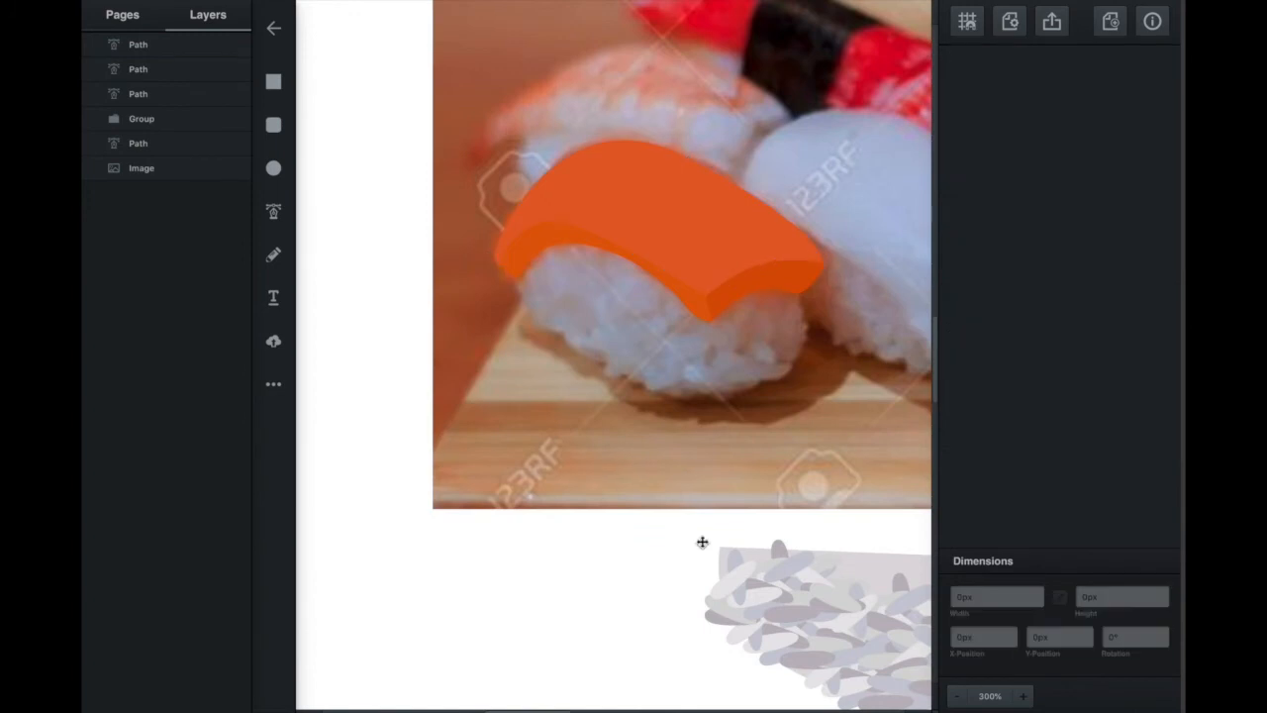
pyautogui.moveTo(707, 203); pyautogui.dragTo(706, 200)
pyautogui.moveTo(702, 244); pyautogui.dragTo(703, 217)
pyautogui.hotkey('ctrl', 'z')
# - Select all three orange salmon surfaces and move them down together onto the drawn rice
pyautogui.click(735, 291)
pyautogui.keyDown('shift'); pyautogui.click(683, 295); pyautogui.keyUp('shift')
pyautogui.click(634, 202)
pyautogui.keyDown('shift'); pyautogui.click(634, 198); pyautogui.keyUp('shift')
pyautogui.keyDown('shift'); pyautogui.click(747, 284); pyautogui.keyUp('shift')
pyautogui.moveTo(747, 285); pyautogui.dragTo(622, 591)
pyautogui.hscroll(-3, 803, 579)
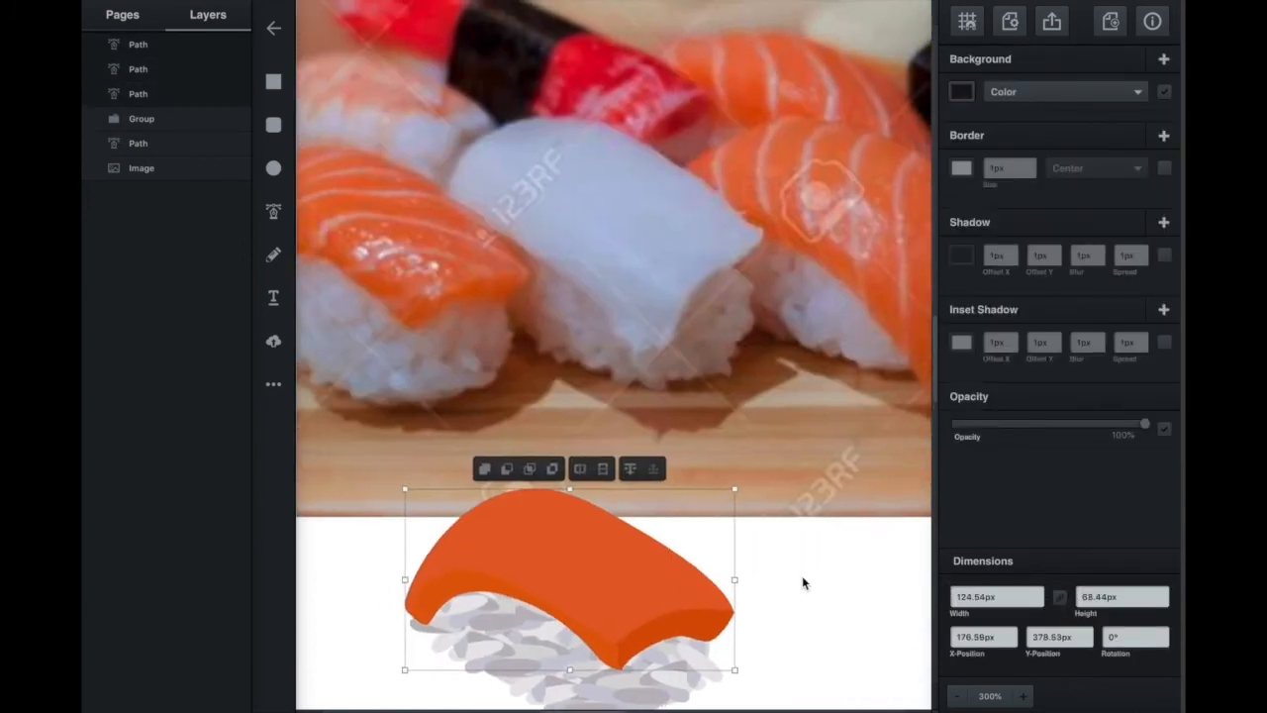
# - Trace the three lowest white fat lines on the photo's salmon as open curved paths with the Pen tool
pyautogui.press('p')
pyautogui.click(521, 338)
pyautogui.press('Escape')
pyautogui.click(473, 303)
pyautogui.click(273, 211)
pyautogui.click(438, 281)
pyautogui.moveTo(452, 275); pyautogui.dragTo(508, 243)
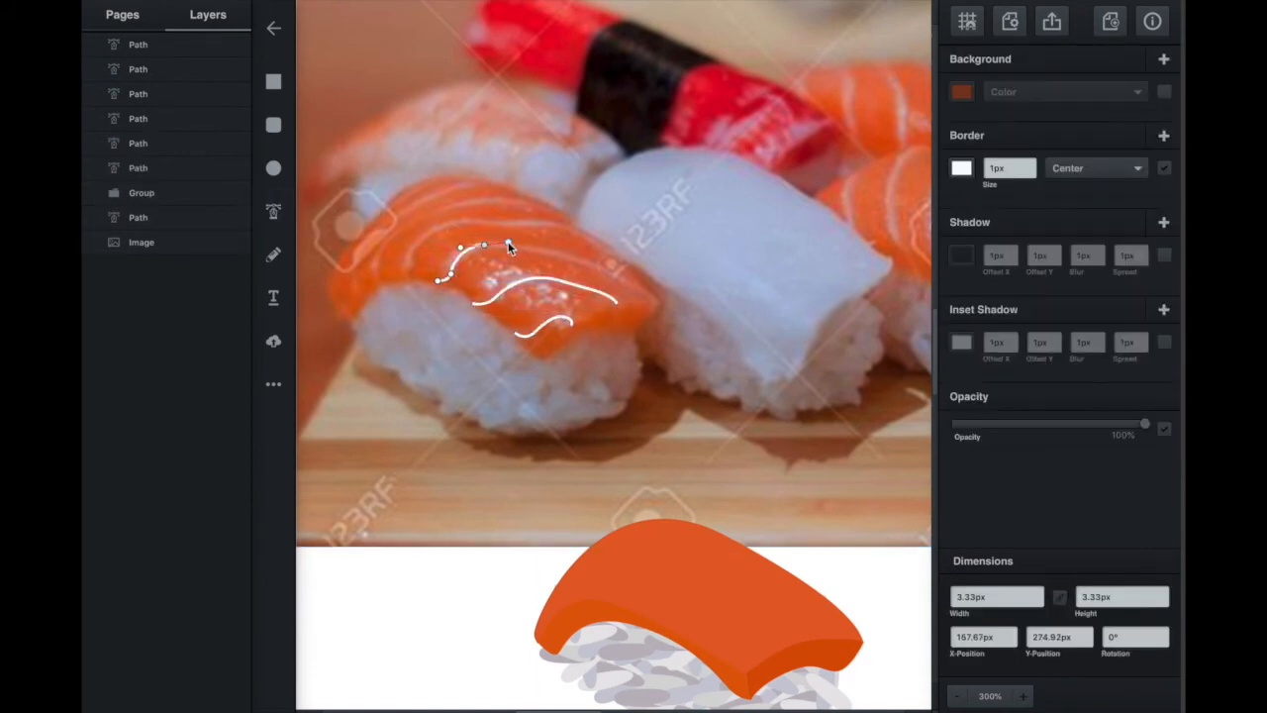
pyautogui.click(638, 288)
# - Trace the next two white fat lines across the middle of the photo's salmon as open curves
pyautogui.click(273, 211)
pyautogui.click(412, 277)
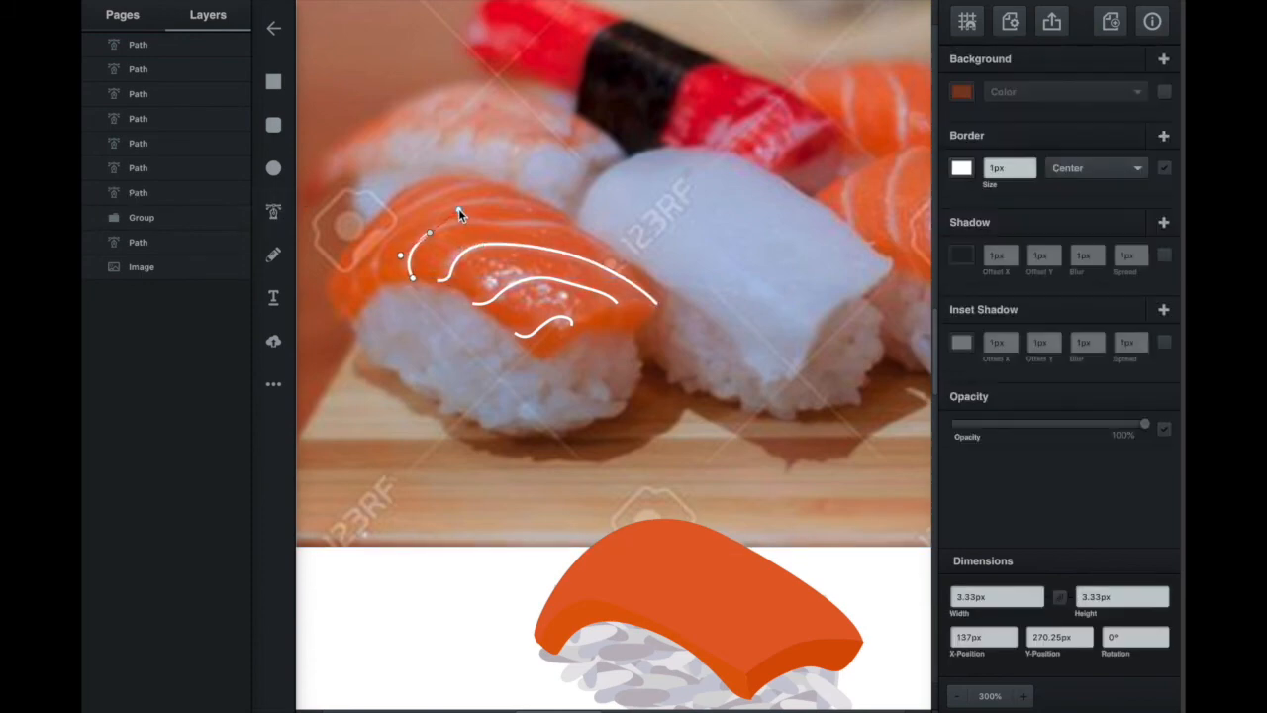
pyautogui.click(600, 246)
pyautogui.click(273, 211)
pyautogui.moveTo(379, 285); pyautogui.dragTo(387, 252)
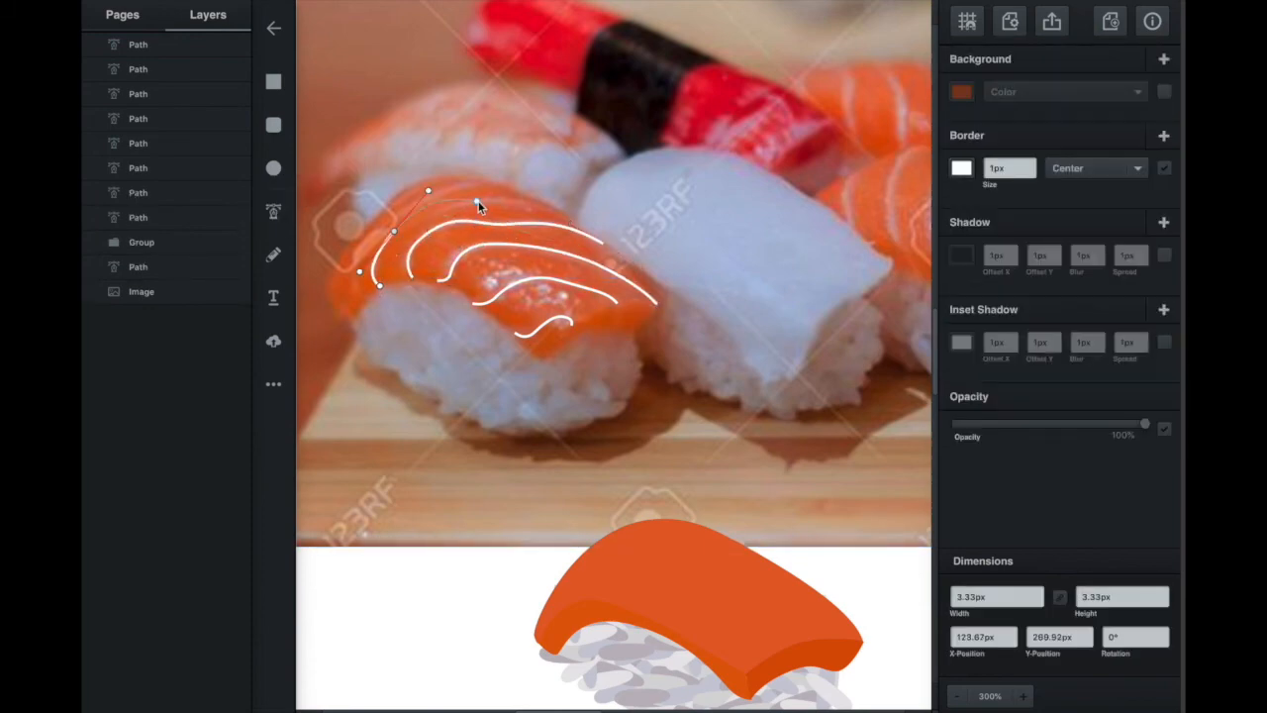
pyautogui.click(554, 211)
# - Trace the two remaining fat lines along the upper-left edge of the photo's salmon
pyautogui.click(273, 211)
pyautogui.moveTo(360, 295); pyautogui.dragTo(354, 257)
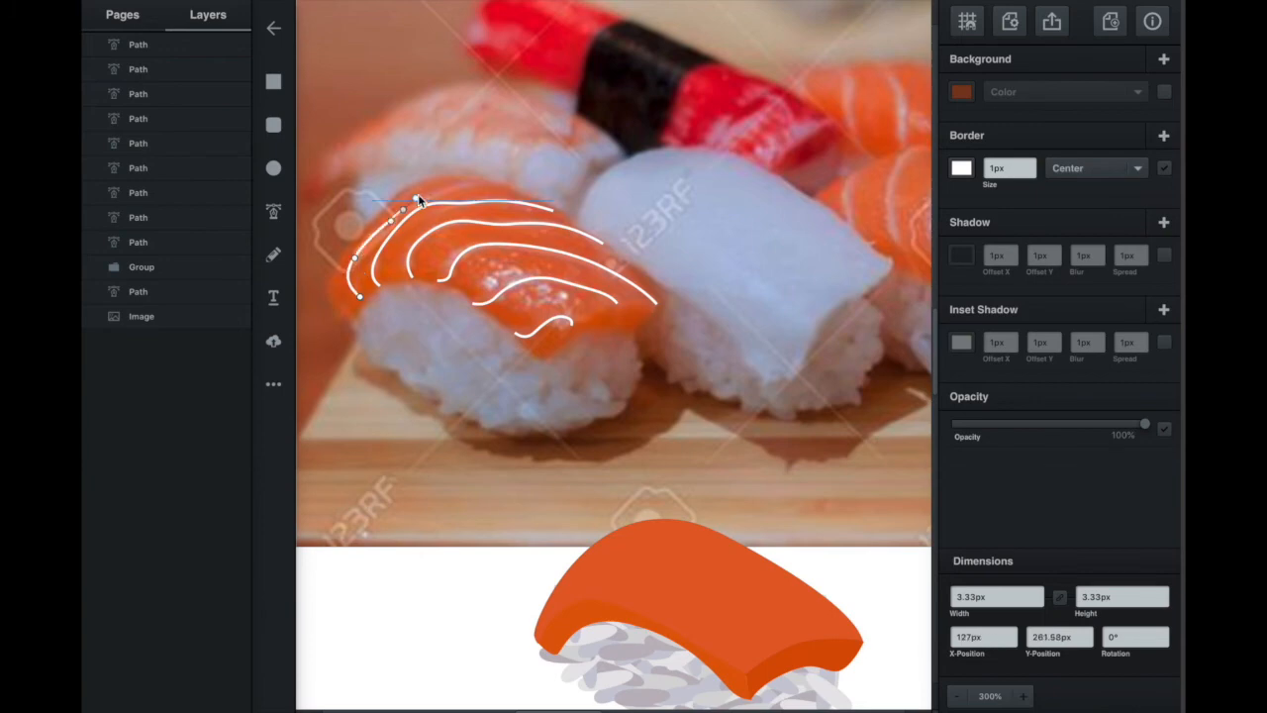
pyautogui.click(273, 211)
pyautogui.moveTo(378, 215); pyautogui.dragTo(392, 207)
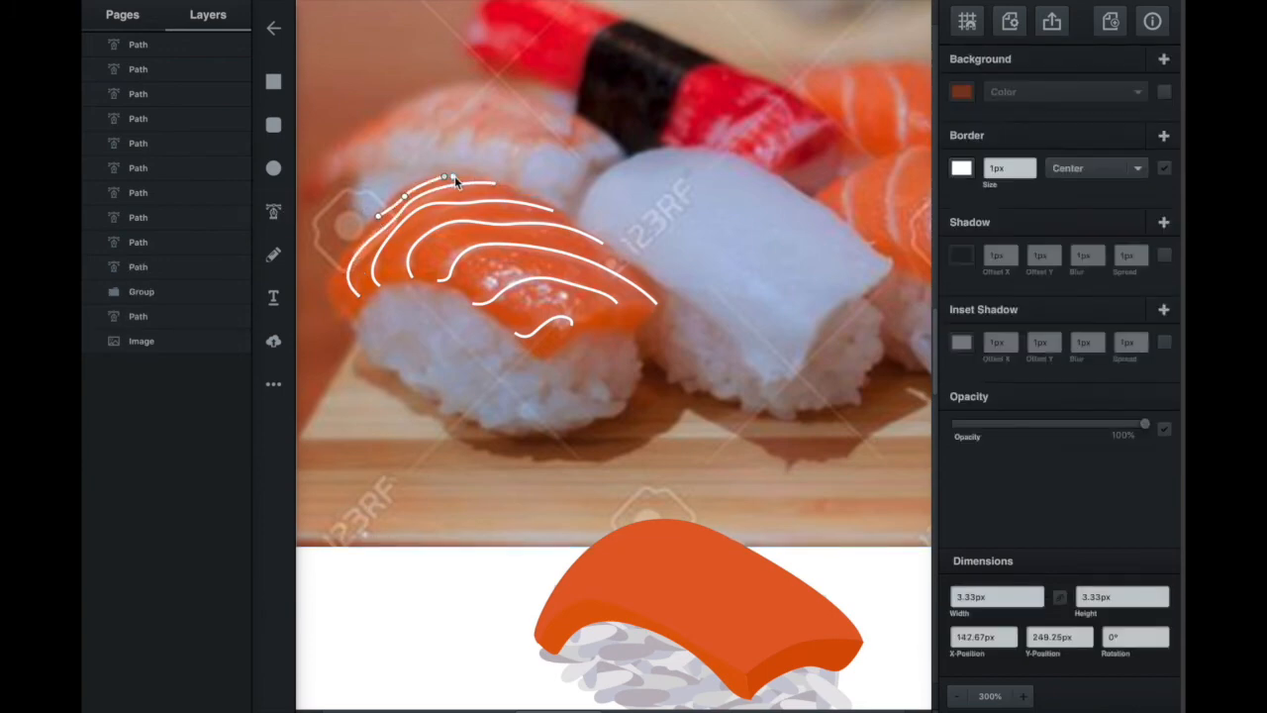
pyautogui.click(278, 216)
pyautogui.hscroll(-2, 328, 189)
pyautogui.press('Escape')
# - Select all the traced fat lines without the photo, set their border to 0.5px and opacity to 31%, and group them
pyautogui.moveTo(328, 189); pyautogui.dragTo(753, 353)
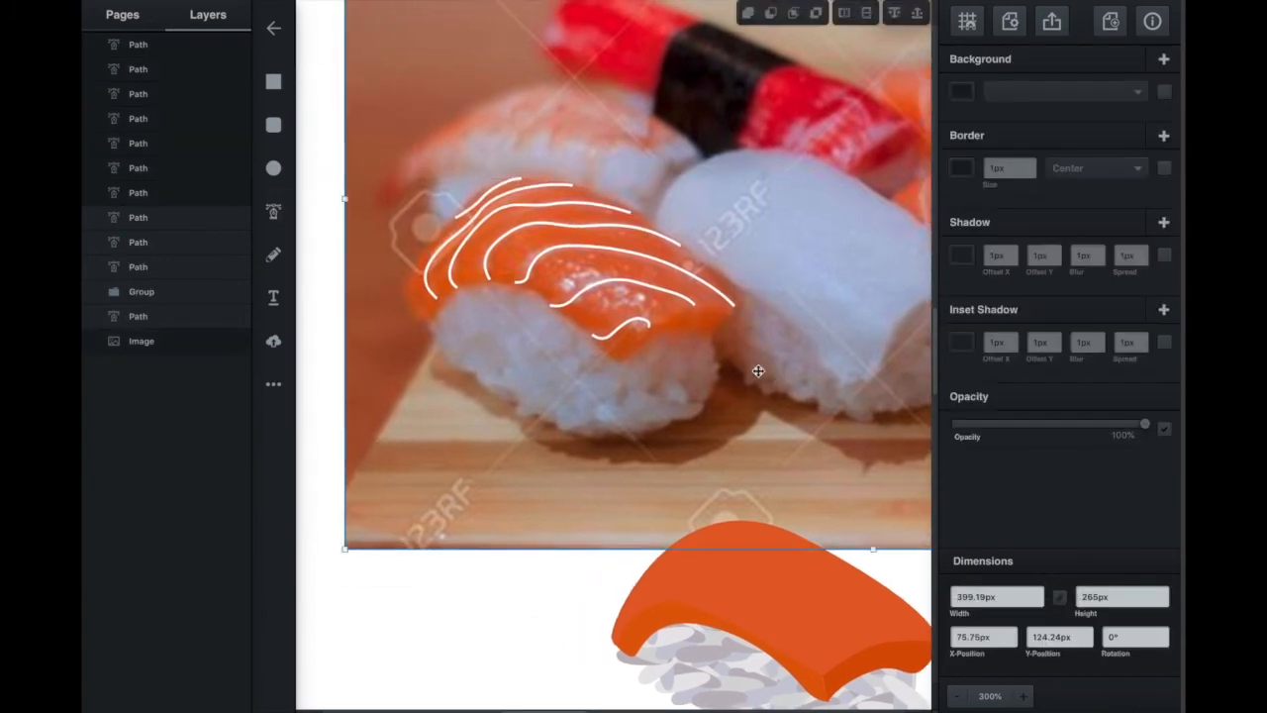
pyautogui.keyDown('shift'); pyautogui.click(752, 354); pyautogui.keyUp('shift')
pyautogui.click(1028, 169)
pyautogui.press('BackSpace')
pyautogui.write('.5')
pyautogui.moveTo(1142, 426); pyautogui.dragTo(1021, 428)
pyautogui.hotkey('ctrl', 'g')
# - Move the grouped fat lines onto the illustrated orange salmon and open the group for editing
pyautogui.moveTo(622, 255); pyautogui.dragTo(722, 504)
pyautogui.doubleClick(721, 504)
pyautogui.doubleClick(722, 504)
pyautogui.click(828, 560)
pyautogui.hotkey('ctrl', '+')
pyautogui.moveTo(649, 707); pyautogui.dragTo(590, 581)
pyautogui.click(590, 581)
# - Extend the right ends of the fat lines so they reach the salmon's right and back edges
pyautogui.click(770, 627)
pyautogui.click(860, 576)
pyautogui.moveTo(861, 582); pyautogui.dragTo(879, 624)
pyautogui.moveTo(876, 545); pyautogui.dragTo(868, 545)
pyautogui.click(823, 457)
pyautogui.moveTo(833, 461); pyautogui.dragTo(862, 469)
pyautogui.click(731, 395)
pyautogui.moveTo(734, 397); pyautogui.dragTo(757, 402)
pyautogui.click(618, 342)
pyautogui.moveTo(620, 343); pyautogui.dragTo(648, 344)
# - Adjust the end points at the left side of the fat lines to fit the salmon's front edge, and finish editing
pyautogui.moveTo(349, 587); pyautogui.dragTo(348, 591)
pyautogui.click(506, 538)
pyautogui.moveTo(505, 537); pyautogui.dragTo(515, 537)
pyautogui.press('Escape')
pyautogui.press('super+minus')
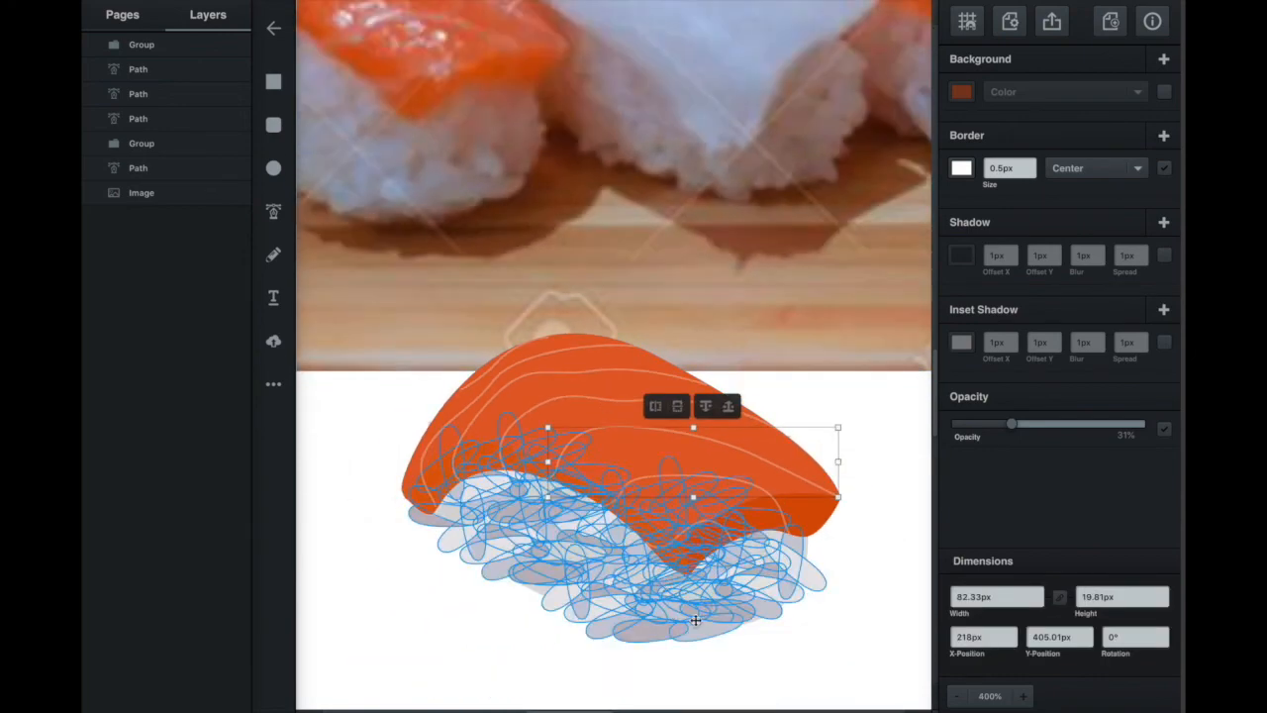
pyautogui.press('Escape')
pyautogui.press('super+minus')
# - Trace the glossy area of the photo's salmon as a closed highlight shape and move it down over the wooden board
pyautogui.click(275, 214)
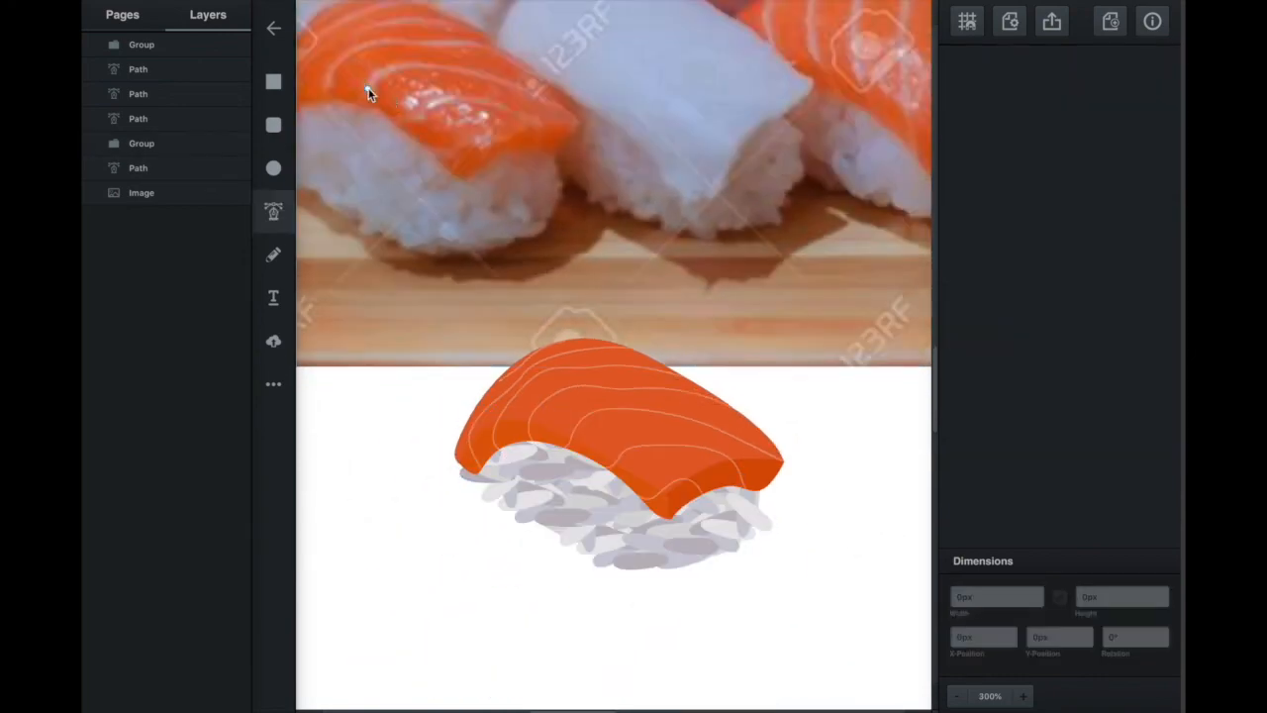
pyautogui.click(367, 89)
pyautogui.click(424, 118)
pyautogui.click(367, 89)
pyautogui.moveTo(469, 107); pyautogui.dragTo(625, 263)
# - Give the highlight shape a linear gradient fill with a white #ffffff stop
pyautogui.click(1164, 92)
pyautogui.click(1007, 93)
pyautogui.click(1026, 120)
pyautogui.click(961, 93)
pyautogui.click(617, 311)
pyautogui.moveTo(856, 158); pyautogui.dragTo(748, 7)
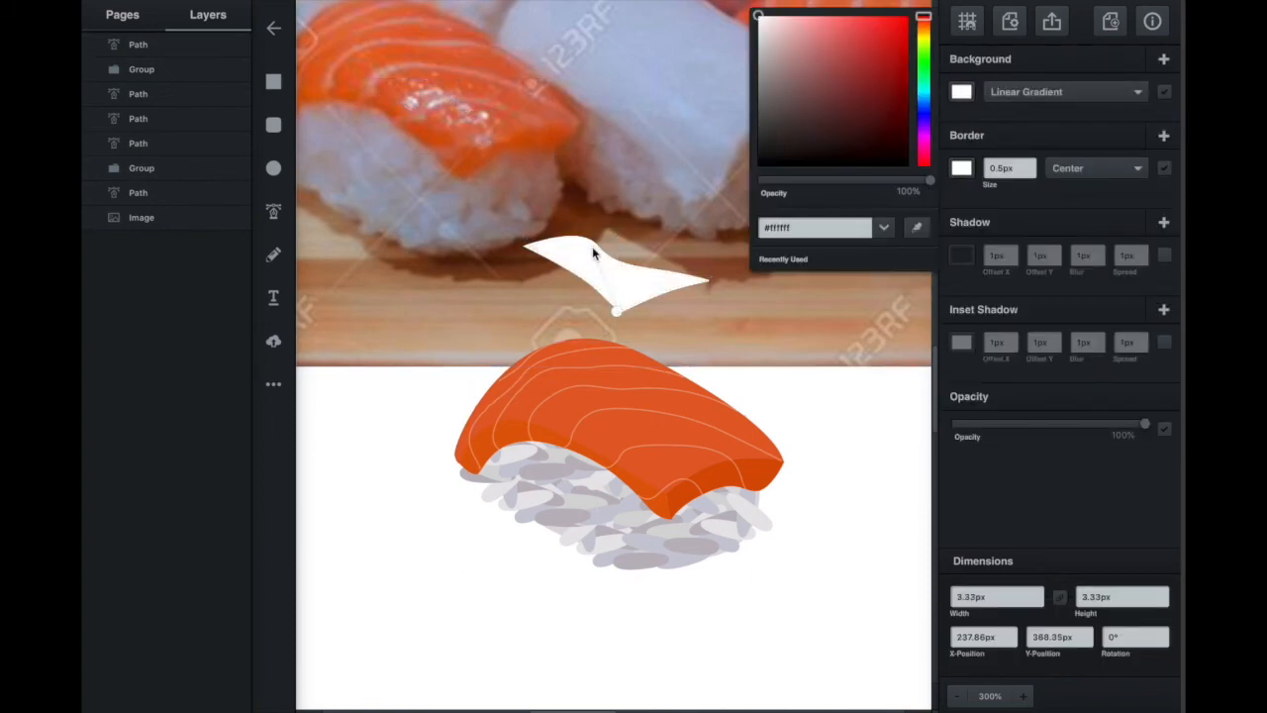
# - Make one gradient stop of the highlight fully transparent and the other partly transparent, and reposition the stops
pyautogui.moveTo(926, 181); pyautogui.dragTo(758, 181)
pyautogui.moveTo(587, 241); pyautogui.dragTo(615, 248)
pyautogui.click(617, 311)
pyautogui.moveTo(929, 181); pyautogui.dragTo(861, 181)
pyautogui.click(616, 272)
pyautogui.moveTo(616, 248); pyautogui.dragTo(575, 235)
pyautogui.moveTo(617, 311)
pyautogui.mouseDown()
pyautogui.moveTo(651, 309)
pyautogui.moveTo(607, 288)
pyautogui.mouseUp()
# - Place the highlight shape over the front edge of the illustrated salmon and remove its border
pyautogui.moveTo(576, 235); pyautogui.dragTo(667, 446)
pyautogui.moveTo(743, 426); pyautogui.dragTo(517, 368)
pyautogui.click(1165, 168)
pyautogui.click(961, 92)
pyautogui.click(915, 448)
pyautogui.click(681, 461)
# - Duplicate the highlight, place the copy near the salmon's top edge, and lower its opacity
pyautogui.press('super+c')
pyautogui.press('super+v')
pyautogui.moveTo(606, 366); pyautogui.dragTo(596, 355)
pyautogui.click(834, 398)
pyautogui.click(673, 453)
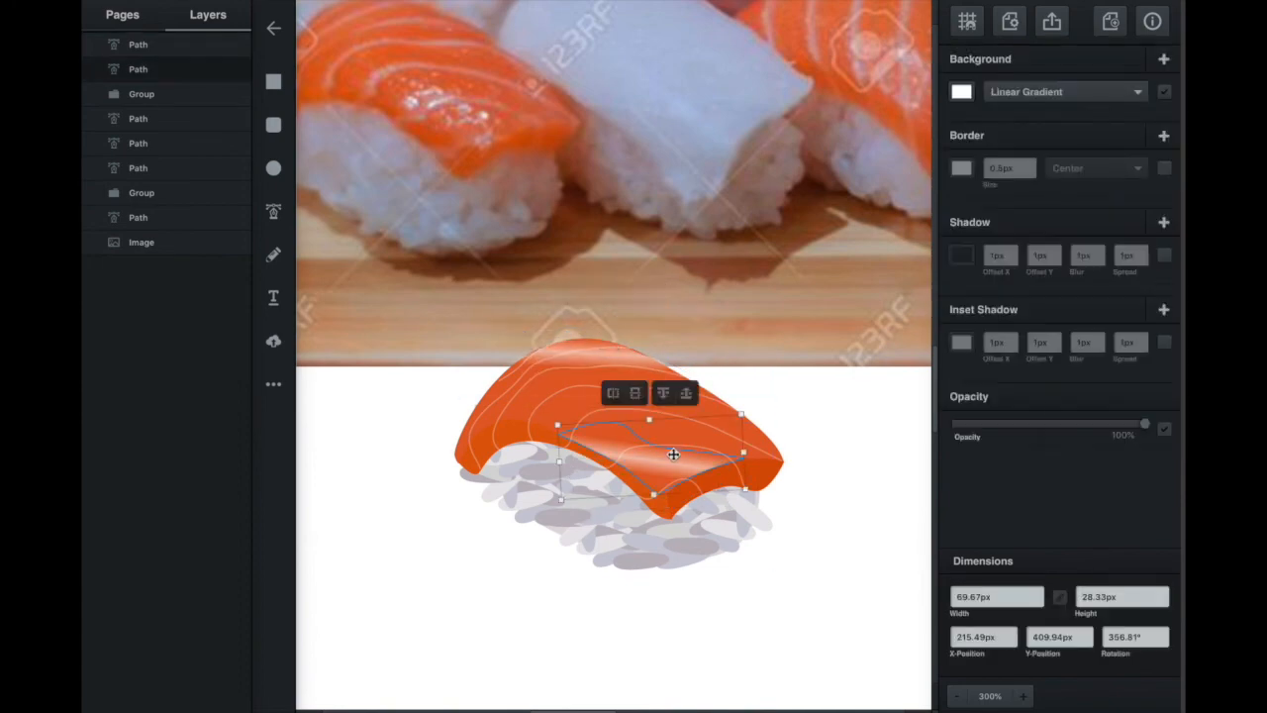
pyautogui.click(596, 353)
pyautogui.moveTo(1056, 424); pyautogui.dragTo(1069, 424)
# - Try a drop shadow with 7px blur on the rice grain group
pyautogui.click(826, 523)
pyautogui.click(693, 544)
pyautogui.click(1164, 255)
pyautogui.click(962, 255)
pyautogui.click(778, 436)
pyautogui.click(1101, 253)
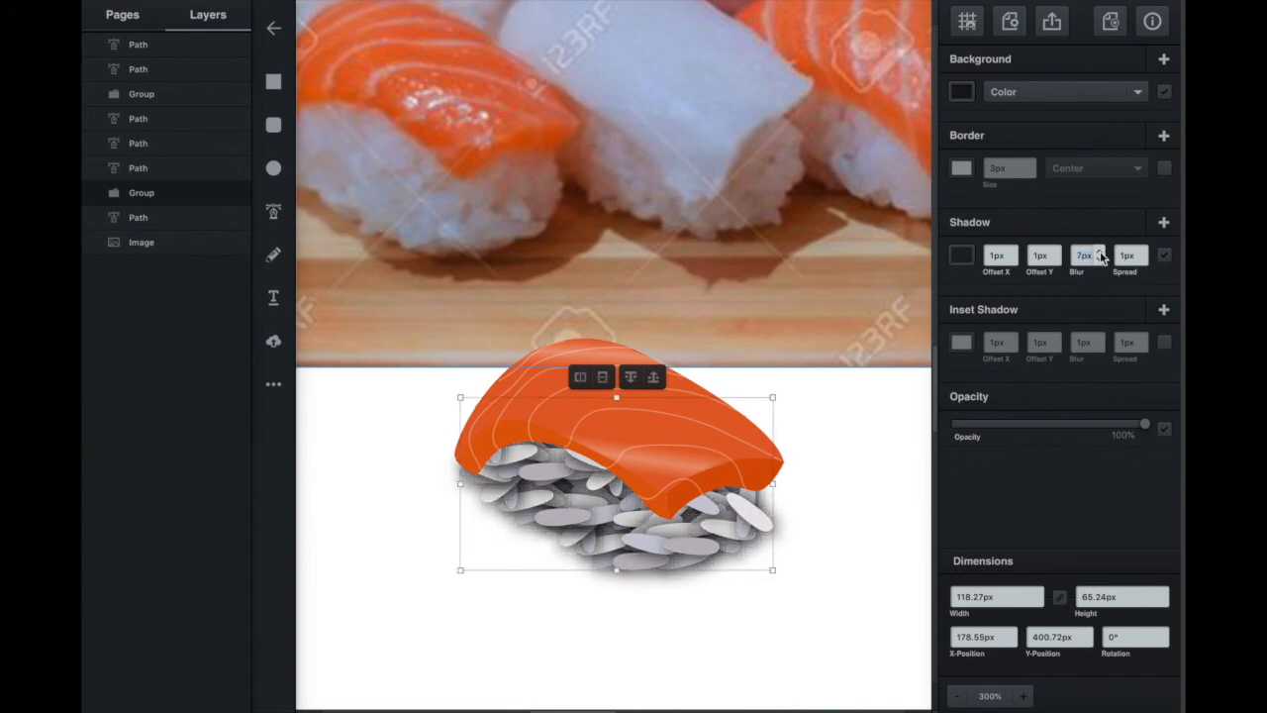
# - Add a drop shadow to the salmon's front and right-end strips with offset X 2px, offset Y 5px and blur 6px
pyautogui.click(657, 500)
pyautogui.keyDown('shift'); pyautogui.click(685, 497); pyautogui.keyUp('shift')
pyautogui.click(1164, 255)
pyautogui.click(1013, 260)
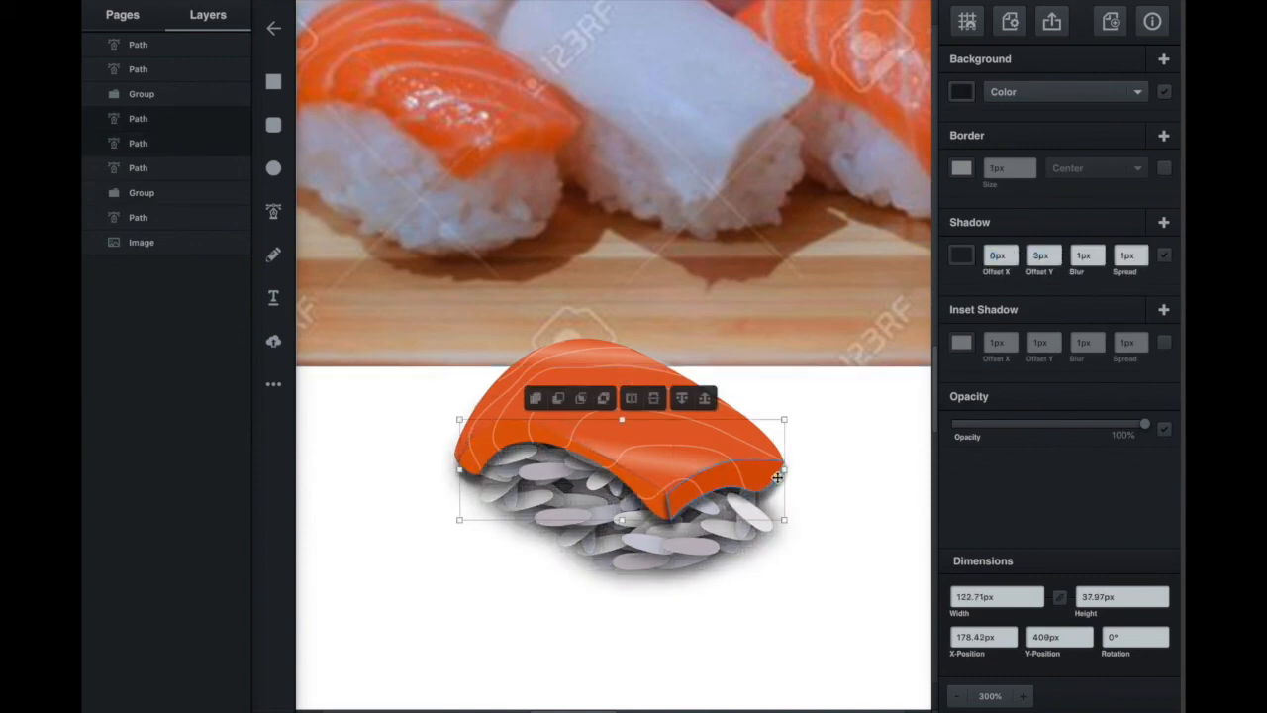
pyautogui.click(1012, 255)
pyautogui.click(1012, 255)
pyautogui.click(1057, 254)
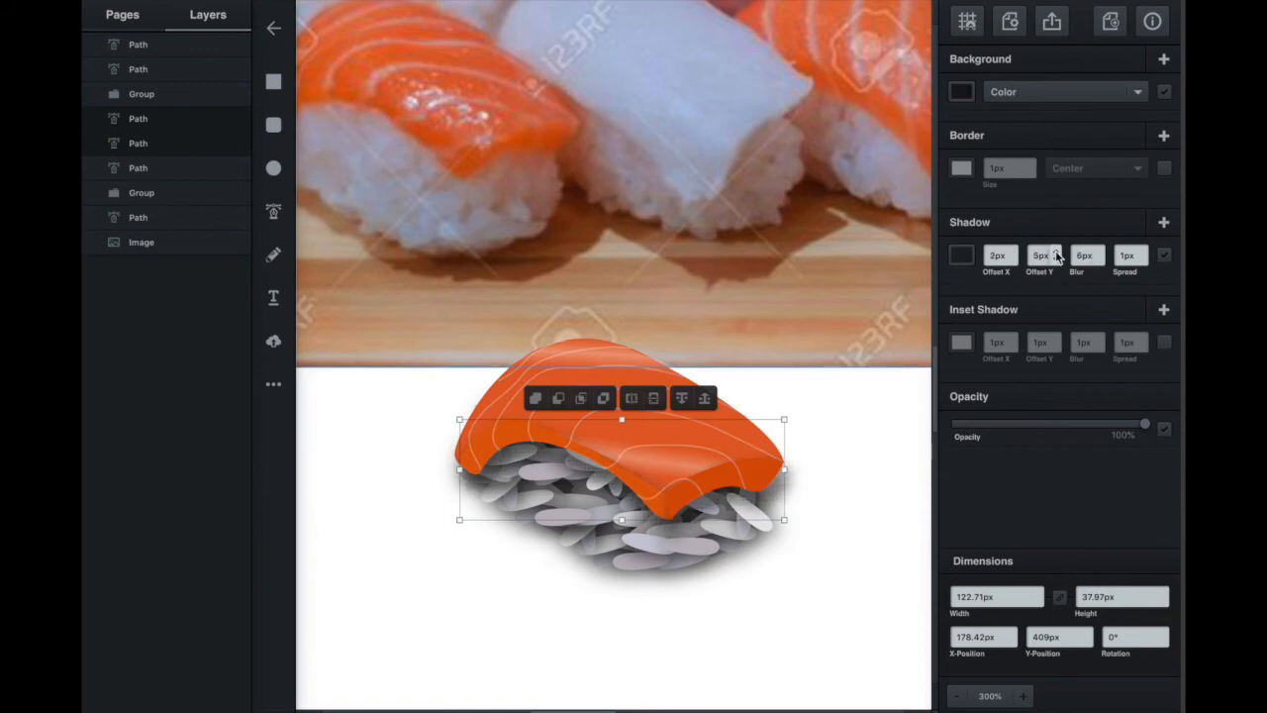
pyautogui.click(914, 469)
# - Remove the drop shadow from the rice grain group
pyautogui.click(651, 560)
pyautogui.click(1164, 255)
pyautogui.click(872, 503)
pyautogui.click(728, 442)
pyautogui.click(841, 530)
# - Add a drop shadow with increased blur and offsets to the rice base, moving the grain group off it and back
pyautogui.click(656, 558)
pyautogui.moveTo(566, 547); pyautogui.dragTo(556, 666)
pyautogui.click(616, 510)
pyautogui.click(1164, 256)
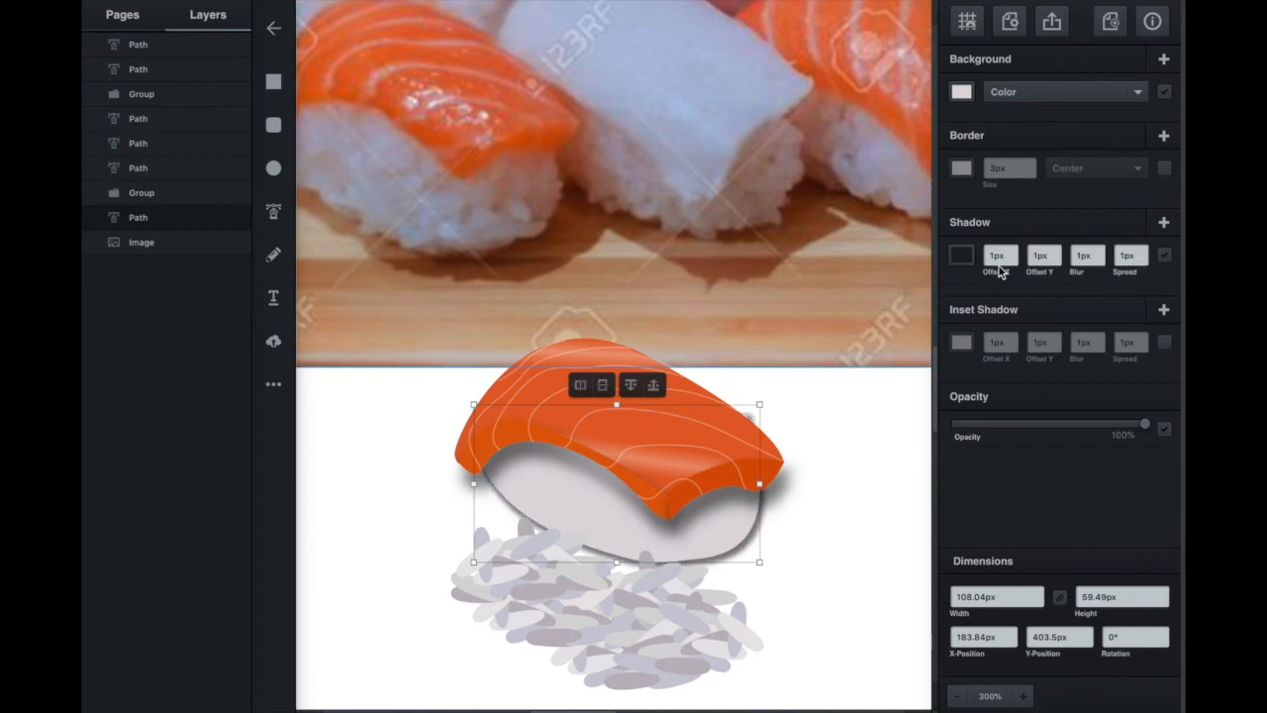
pyautogui.click(1101, 252)
pyautogui.click(1057, 253)
pyautogui.click(1012, 251)
pyautogui.moveTo(642, 626); pyautogui.dragTo(660, 506)
pyautogui.click(861, 543)
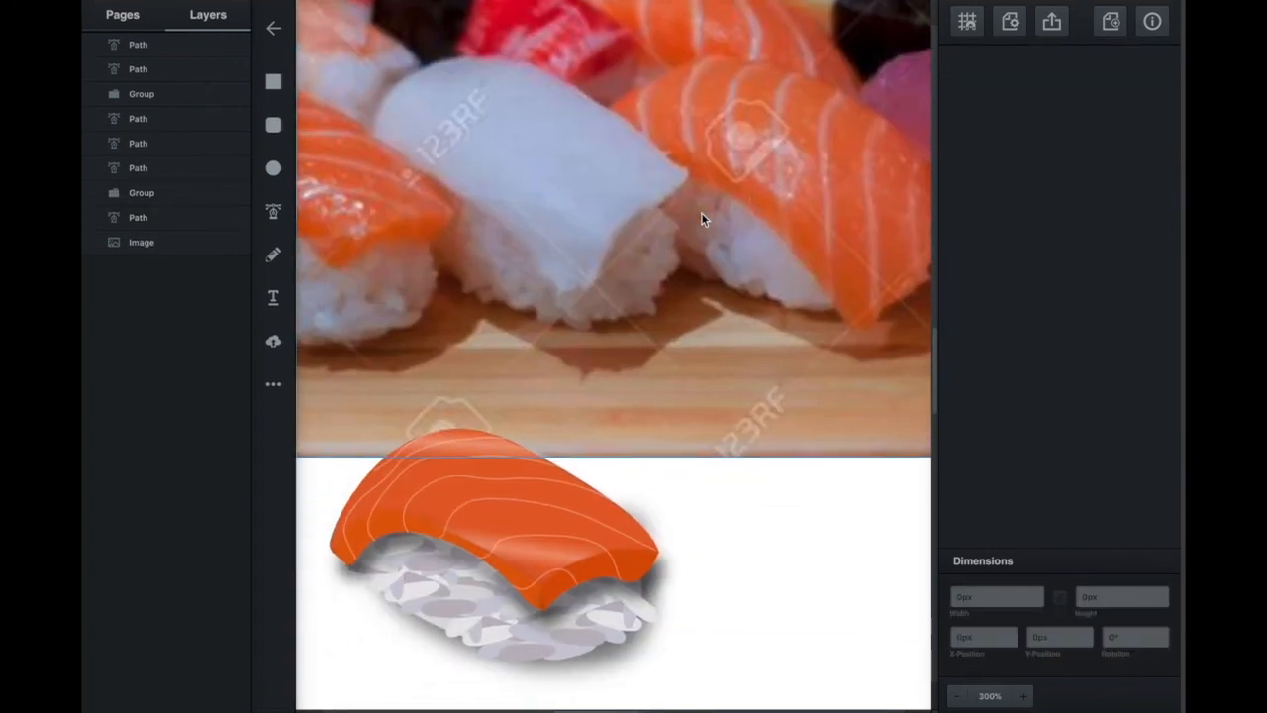
# - Trace the white fish topping of the photo's middle nigiri as a closed path with the Pen tool
pyautogui.click(275, 211)
pyautogui.moveTo(423, 69); pyautogui.dragTo(396, 83)
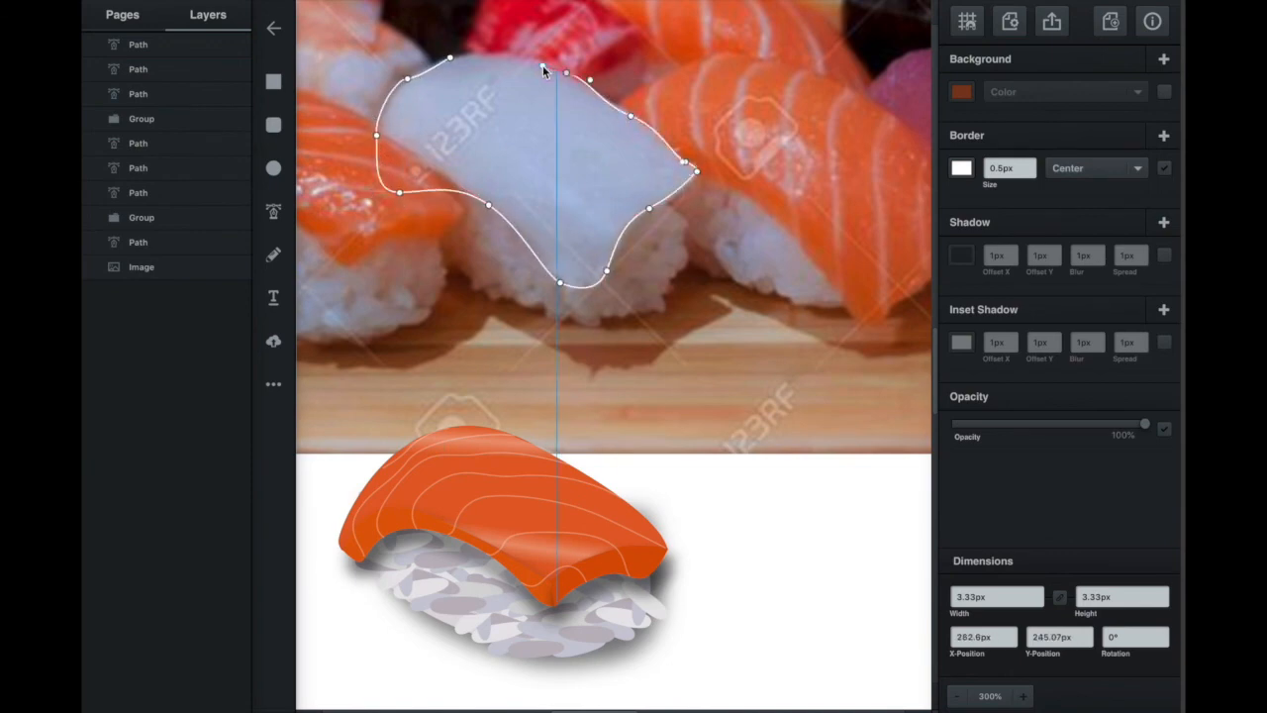
pyautogui.moveTo(450, 57); pyautogui.dragTo(434, 65)
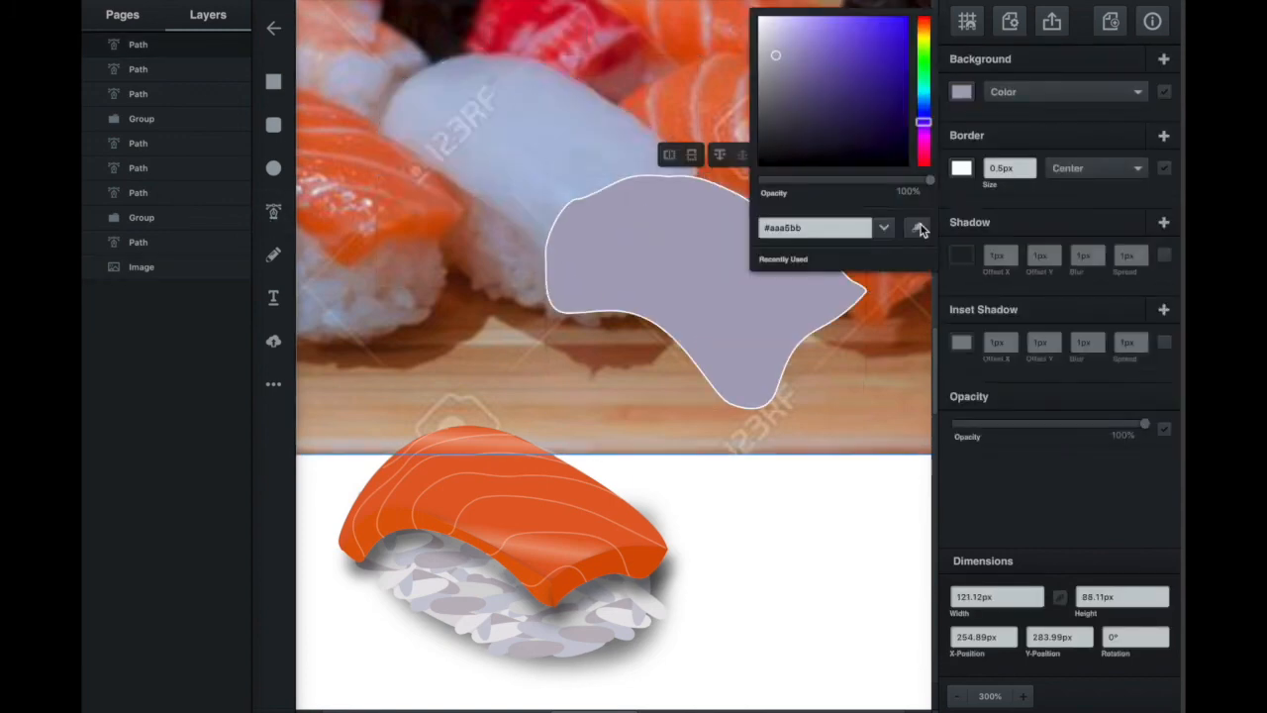
# - Fill the traced fish topping with the pale blue sampled from the photo's white fish, without a border, and move it off the original
pyautogui.click(921, 230)
pyautogui.click(553, 116)
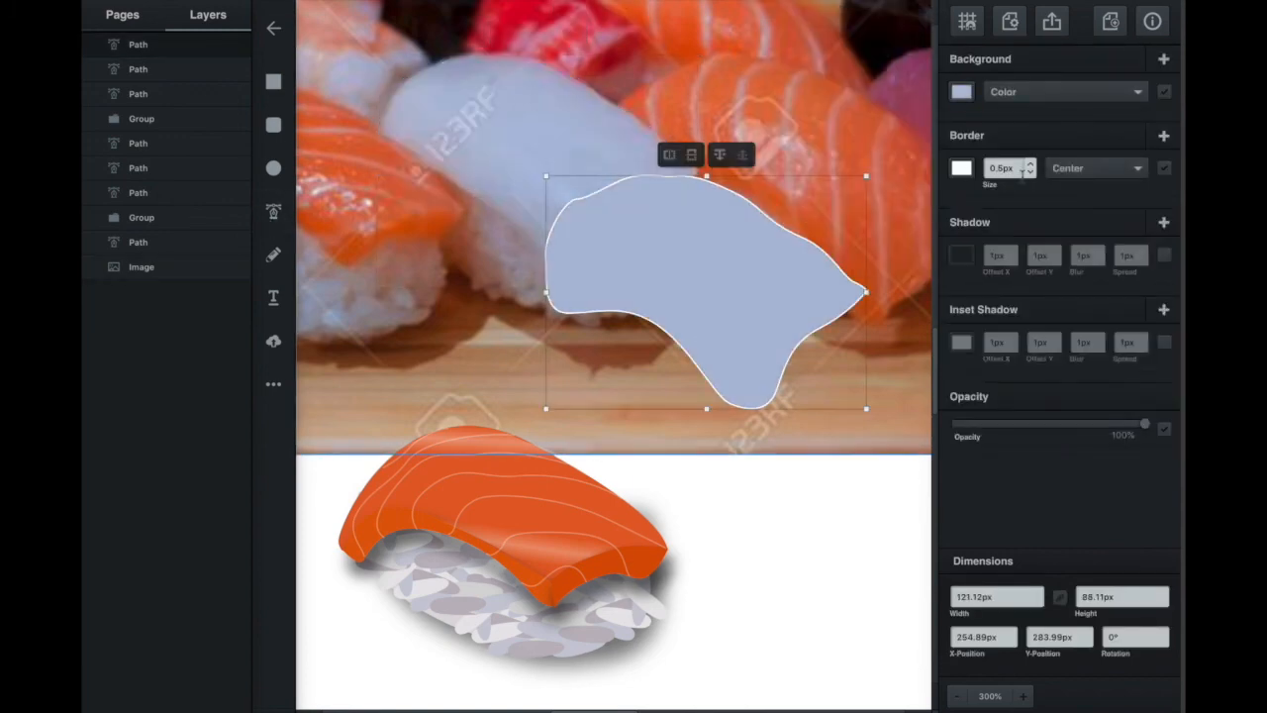
pyautogui.moveTo(679, 263); pyautogui.dragTo(798, 293)
# - Trace the shaded front part of the photo's white fish topping as a closed path with the Pen tool
pyautogui.click(486, 208)
pyautogui.click(465, 193)
pyautogui.click(522, 232)
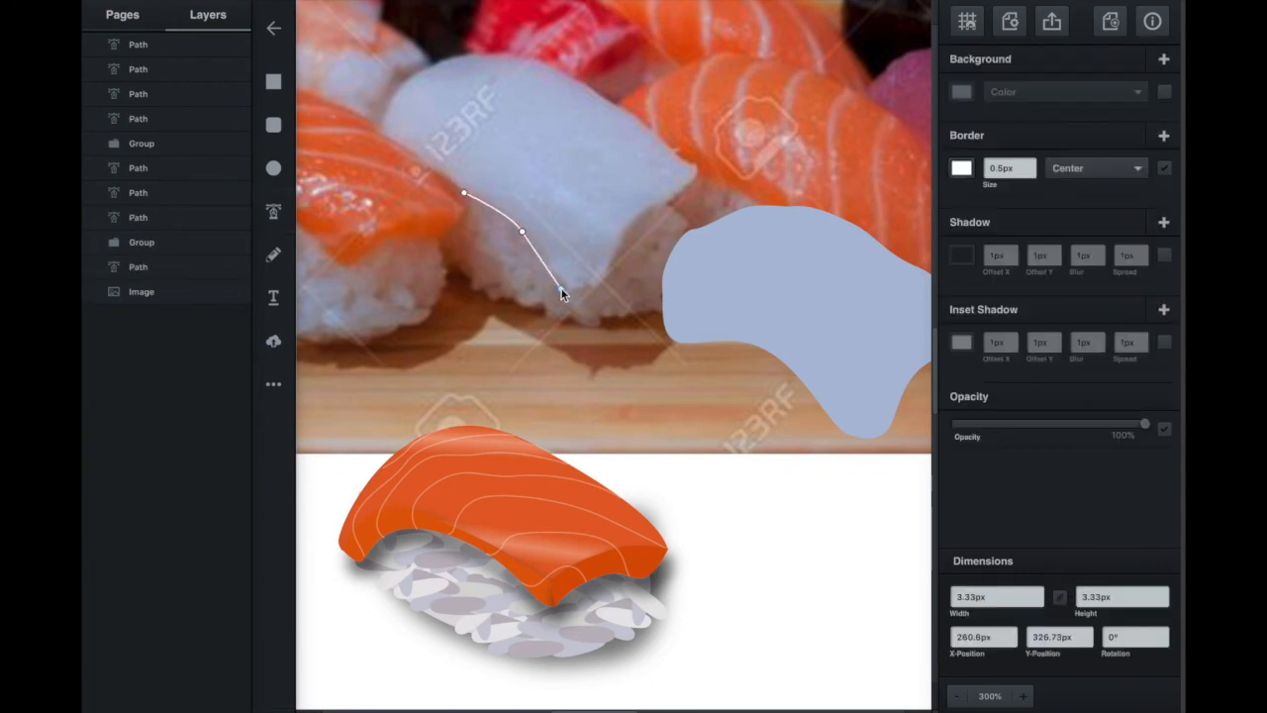
pyautogui.click(466, 194)
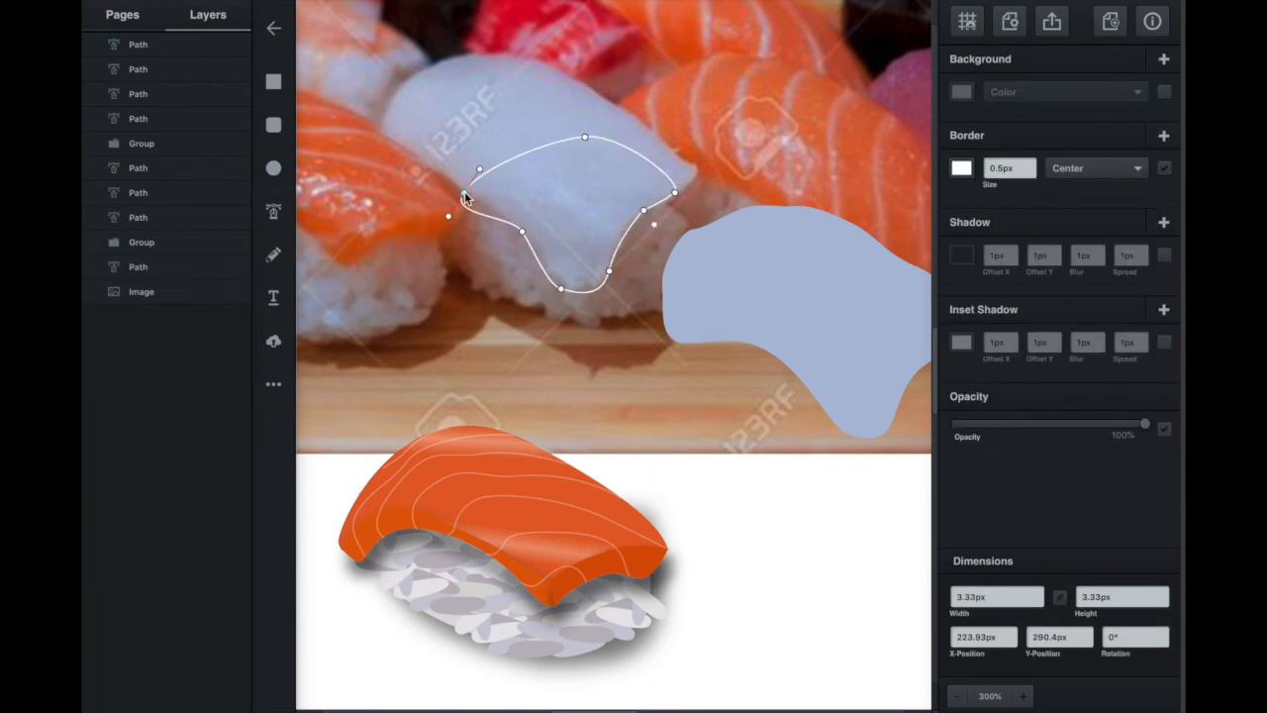
pyautogui.click(273, 215)
# - Move the shading path onto the blue fish shape, remove its border and give it a linear gradient fill
pyautogui.moveTo(524, 234); pyautogui.dragTo(877, 391)
pyautogui.click(1164, 92)
pyautogui.click(1164, 168)
pyautogui.click(1065, 92)
pyautogui.click(1052, 120)
# - Sample the fish shape's blue for both stops of the shading gradient and set the top stop's opacity to 0%
pyautogui.click(848, 293)
pyautogui.click(917, 228)
pyautogui.click(800, 250)
pyautogui.click(849, 293)
pyautogui.moveTo(927, 180); pyautogui.dragTo(761, 178)
pyautogui.click(849, 449)
pyautogui.click(917, 228)
pyautogui.click(800, 251)
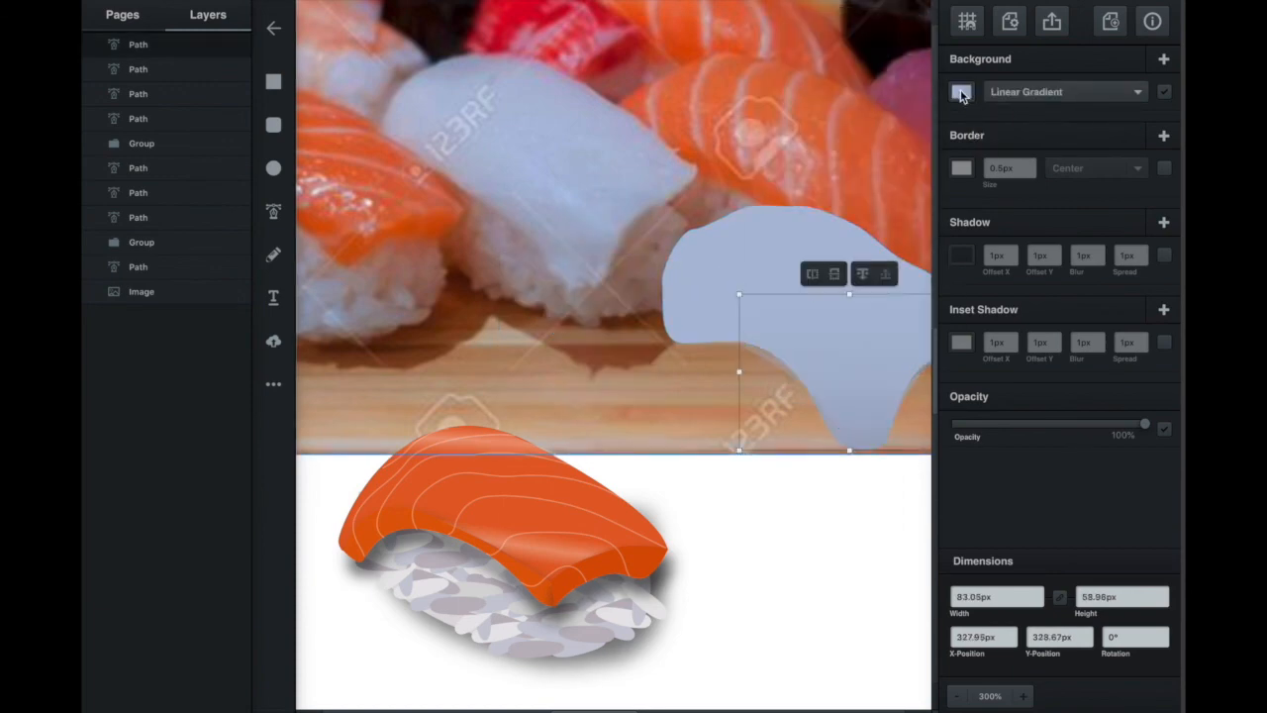
# - Recolour the shading gradient's top stop with #a1a7b9 sampled from the photo and set its opacity to 0%
pyautogui.click(961, 92)
pyautogui.moveTo(927, 180); pyautogui.dragTo(762, 184)
pyautogui.click(916, 228)
pyautogui.click(526, 224)
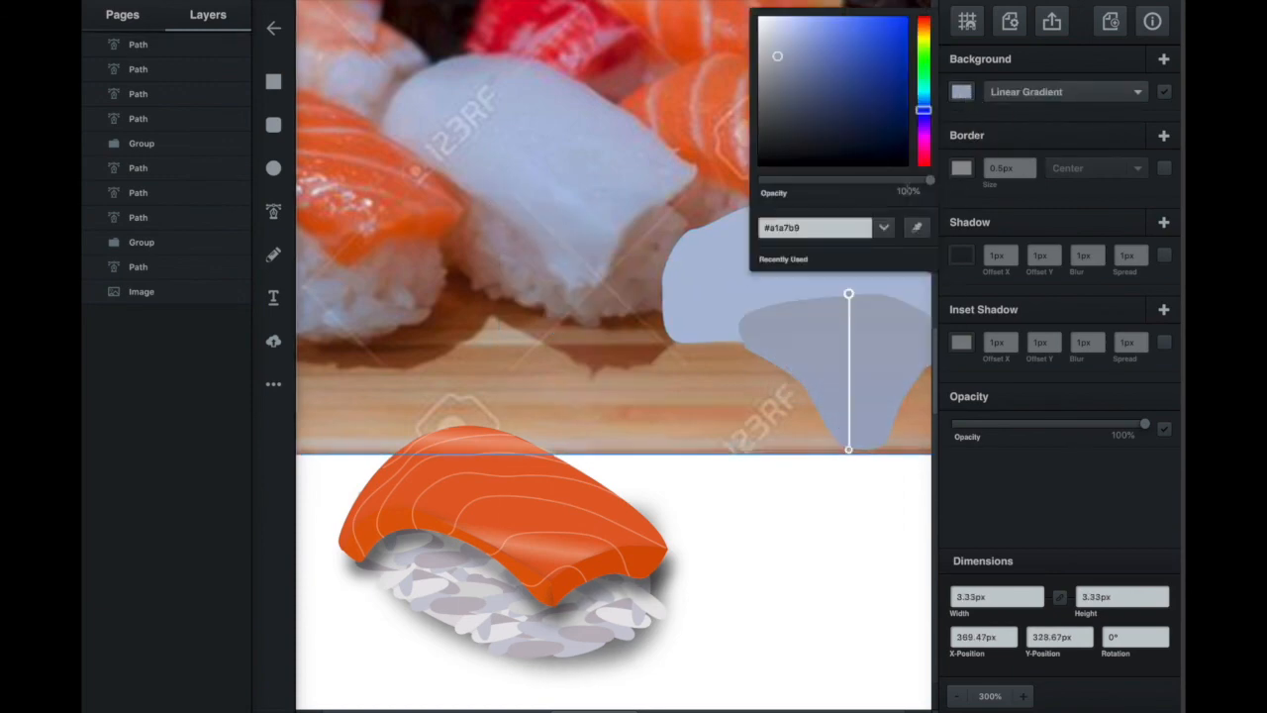
pyautogui.moveTo(803, 186); pyautogui.dragTo(761, 185)
pyautogui.click(507, 209)
# - Adjust the shading's gradient line, extend its upper-left point to the fish's lower edge and make the hidden photo layer visible
pyautogui.click(852, 382)
pyautogui.click(961, 92)
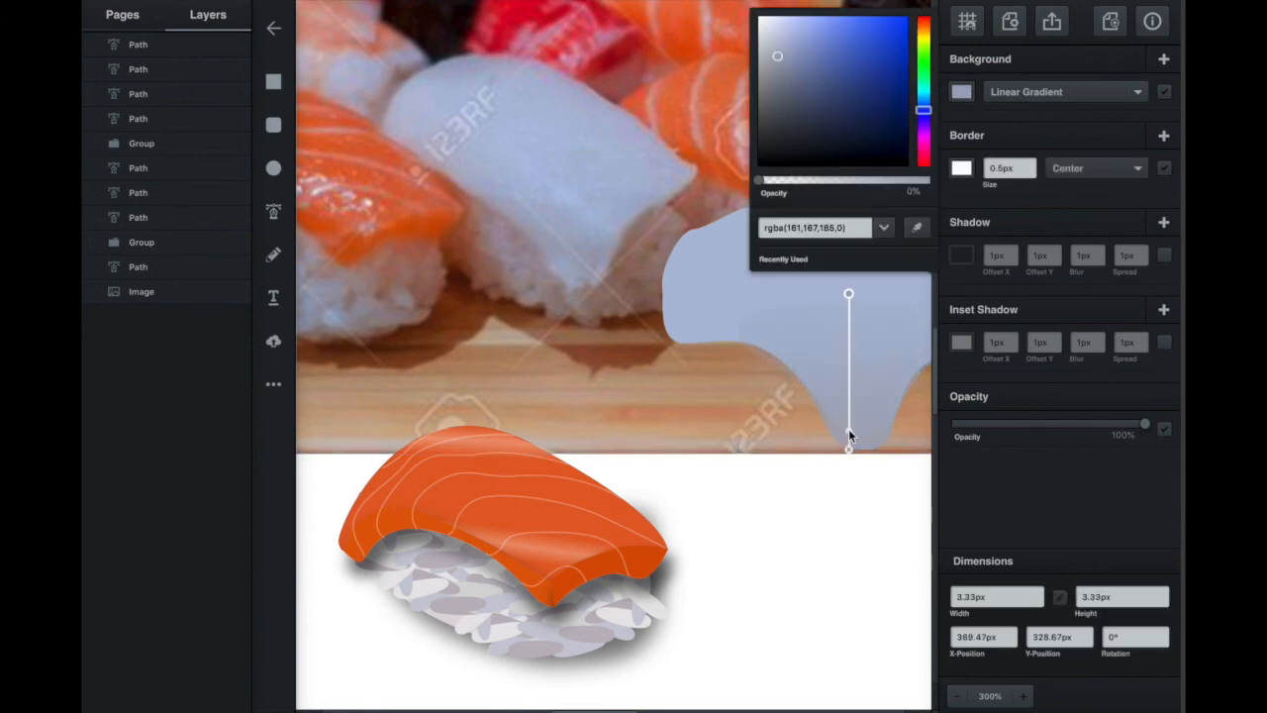
pyautogui.click(764, 345)
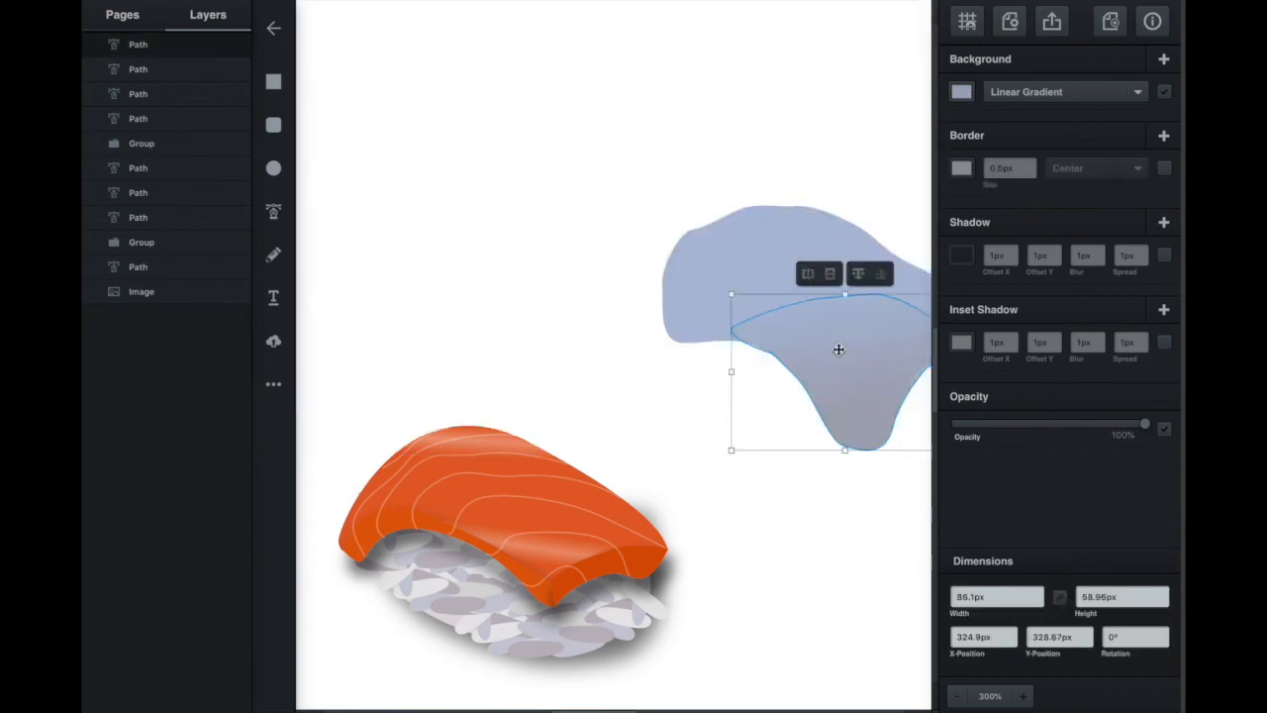
pyautogui.click(236, 292)
# - Move the fish shape and its shading below the photo beside the salmon nigiri and adjust the shading's gradient
pyautogui.moveTo(793, 269); pyautogui.dragTo(809, 486)
pyautogui.hscroll(1, 808, 486)
pyautogui.scroll(-1, 809, 486)
pyautogui.moveTo(764, 300); pyautogui.dragTo(779, 514)
pyautogui.click(961, 92)
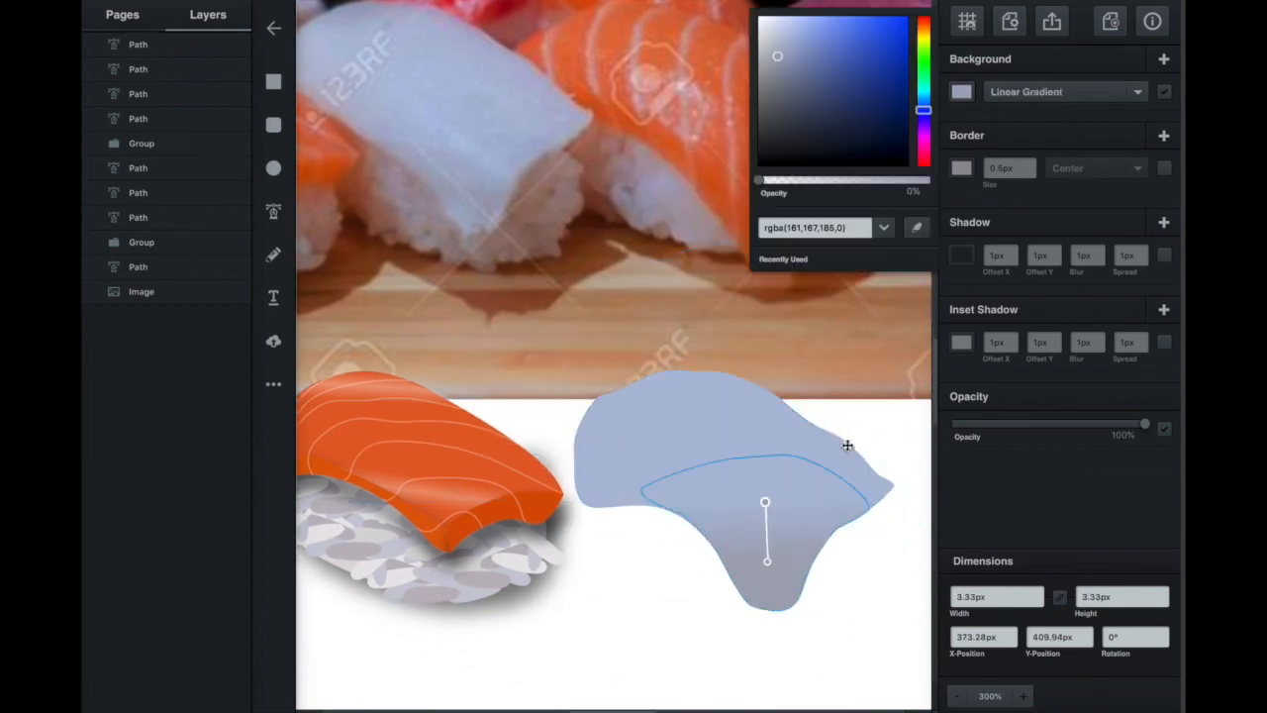
pyautogui.click(730, 460)
# - Copy the salmon nigiri's rice and base pieces and place the pasted copy in the blank area below the fish
pyautogui.click(466, 579)
pyautogui.moveTo(580, 551)
pyautogui.mouseDown()
pyautogui.moveTo(509, 531)
pyautogui.moveTo(501, 568)
pyautogui.mouseUp()
pyautogui.press('super+c')
pyautogui.press('super+v')
pyautogui.scroll(-2, 481, 580)
pyautogui.moveTo(510, 369); pyautogui.dragTo(775, 597)
# - Delete the salmon pieces from the pasted copy and place the remaining rice base beneath the white fish topping
pyautogui.click(776, 595)
pyautogui.press('Delete')
pyautogui.click(783, 584)
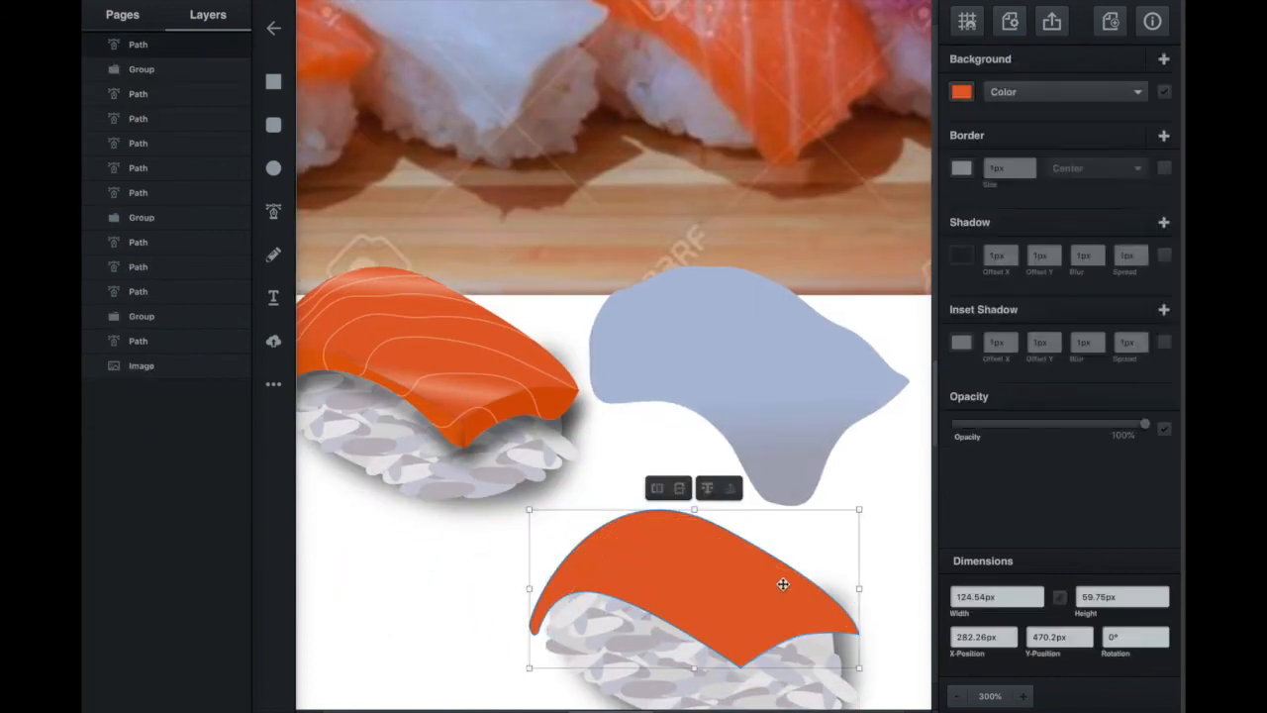
pyautogui.press('Delete')
pyautogui.moveTo(657, 618); pyautogui.dragTo(709, 402)
# - Group the white fish shape with its gradient shading
pyautogui.click(718, 387)
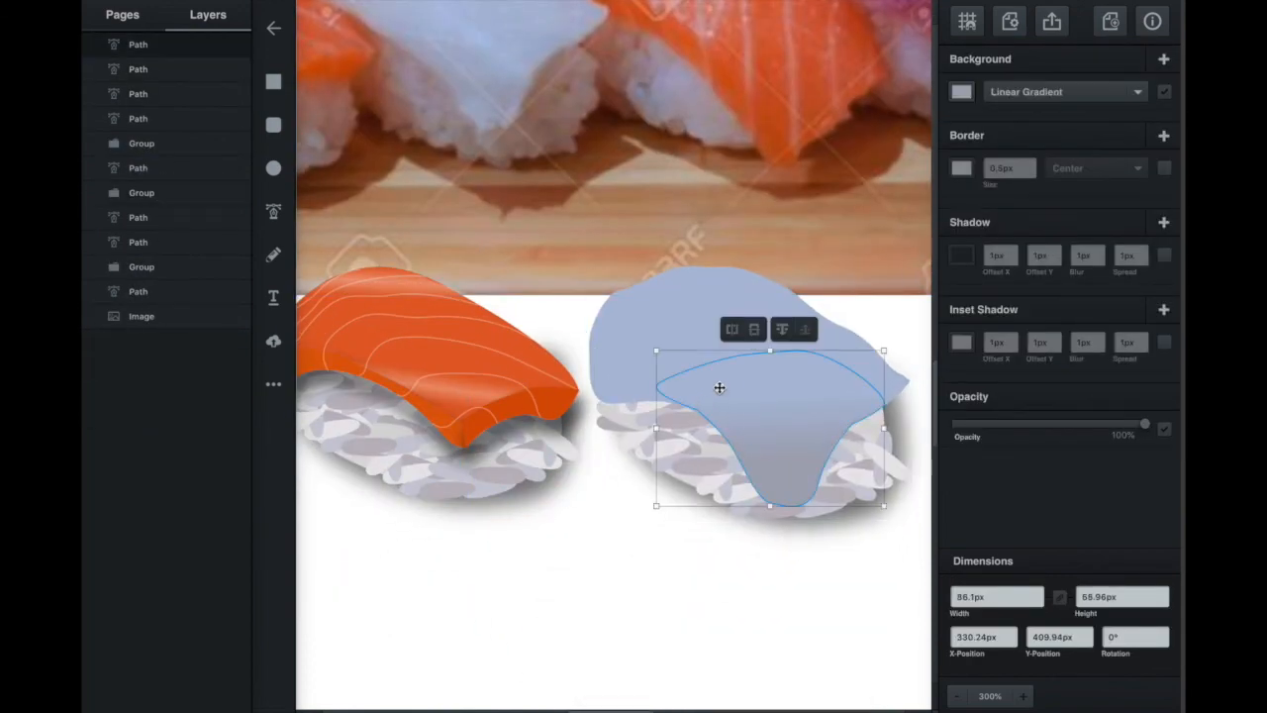
pyautogui.keyDown('shift'); pyautogui.click(673, 350); pyautogui.keyUp('shift')
pyautogui.press('super+g')
# - Try a drop shadow with adjusted offsets and blur on the white fish group
pyautogui.click(1164, 256)
pyautogui.click(1013, 260)
pyautogui.click(1013, 252)
pyautogui.click(1056, 251)
pyautogui.click(1057, 252)
pyautogui.click(1056, 252)
pyautogui.click(1056, 252)
pyautogui.click(1013, 251)
pyautogui.click(1100, 253)
pyautogui.click(1057, 252)
pyautogui.click(1057, 260)
pyautogui.click(1100, 260)
pyautogui.click(1165, 255)
# - Add a drop shadow to the fish shape inside the group with offset X 0px, offset Y 5px and blur 6px
pyautogui.doubleClick(680, 317)
pyautogui.click(679, 317)
pyautogui.click(1165, 256)
pyautogui.click(1056, 252)
pyautogui.click(1100, 252)
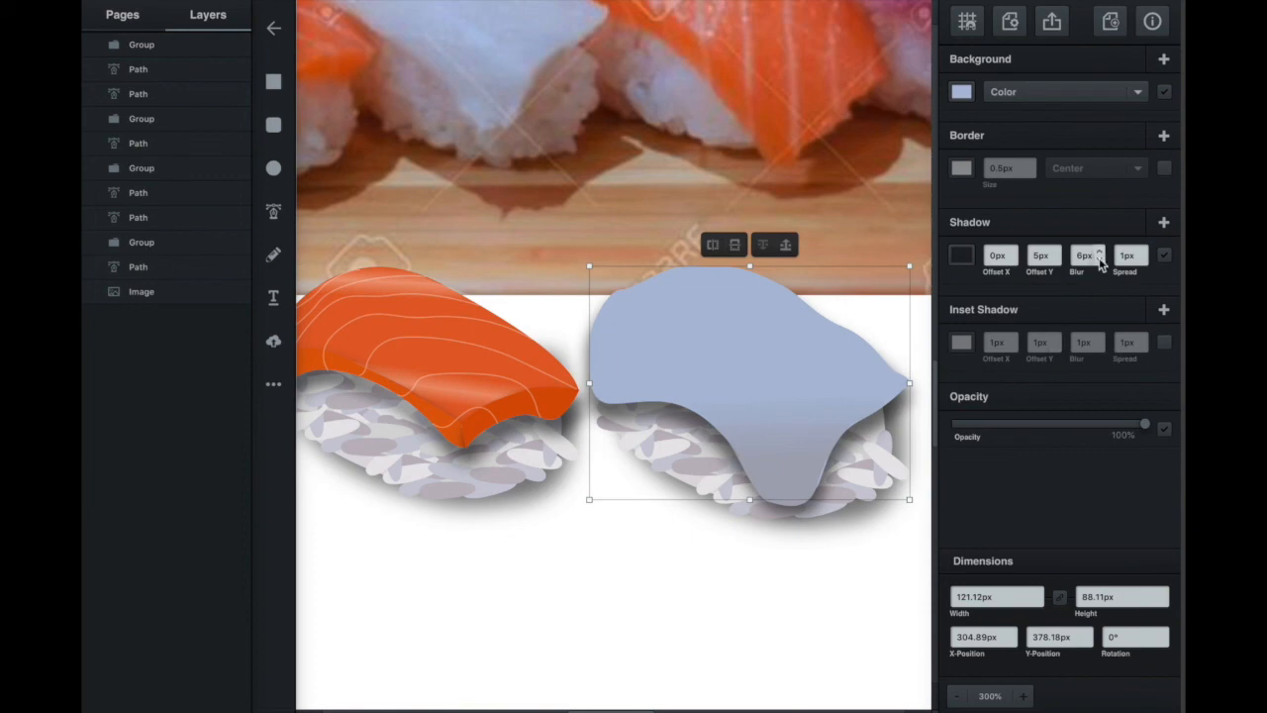
pyautogui.click(860, 591)
# - Duplicate the salmon nigiri's topping and rice pieces and place the copies directly below the original
pyautogui.press('super+0')
pyautogui.moveTo(551, 436); pyautogui.dragTo(512, 330)
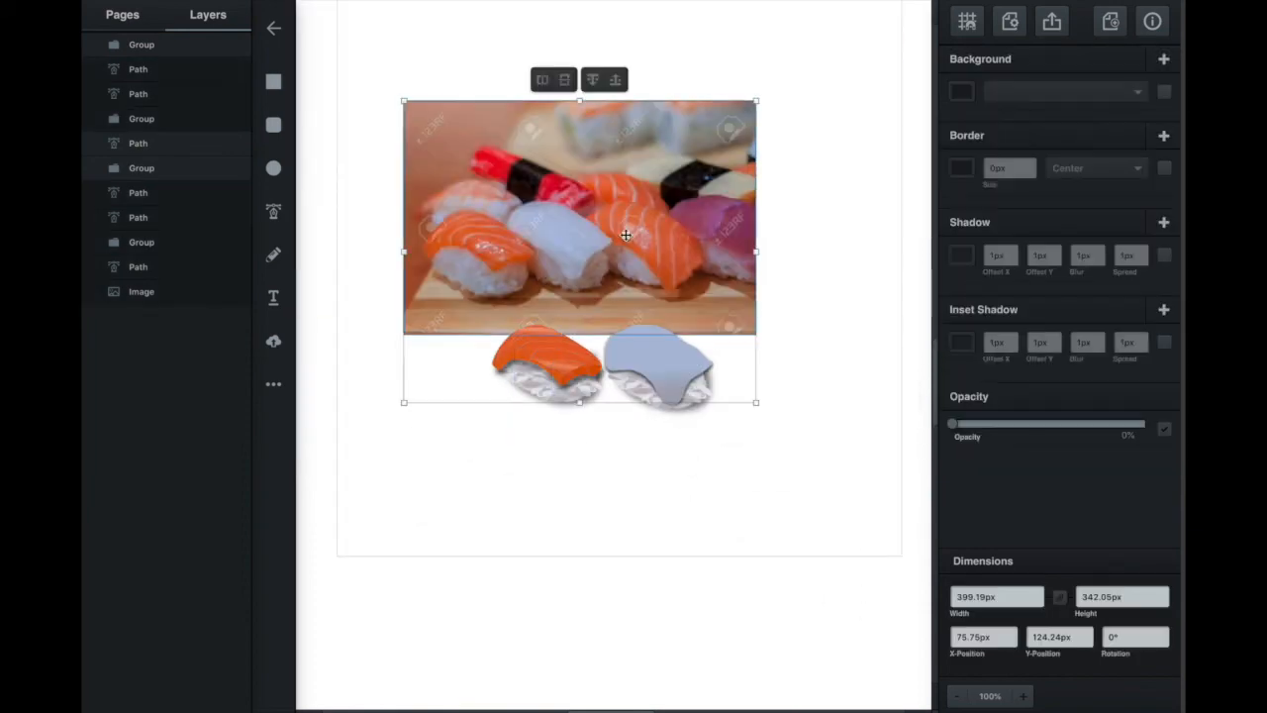
pyautogui.keyDown('shift'); pyautogui.click(624, 229); pyautogui.keyUp('shift')
pyautogui.press('super+c')
pyautogui.press('super+v')
pyautogui.moveTo(560, 372); pyautogui.dragTo(560, 465)
pyautogui.click(584, 374)
pyautogui.press('super+c')
pyautogui.press('super+v')
pyautogui.moveTo(601, 387); pyautogui.dragTo(602, 481)
# - Restack the copied nigiri's layers in the right order and nudge its right-end piece into alignment
pyautogui.moveTo(154, 47); pyautogui.dragTo(178, 164)
pyautogui.click(659, 449)
pyautogui.press('super+plus')
pyautogui.press('super+plus')
pyautogui.press('super+plus')
pyautogui.scroll(-2, 608, 540)
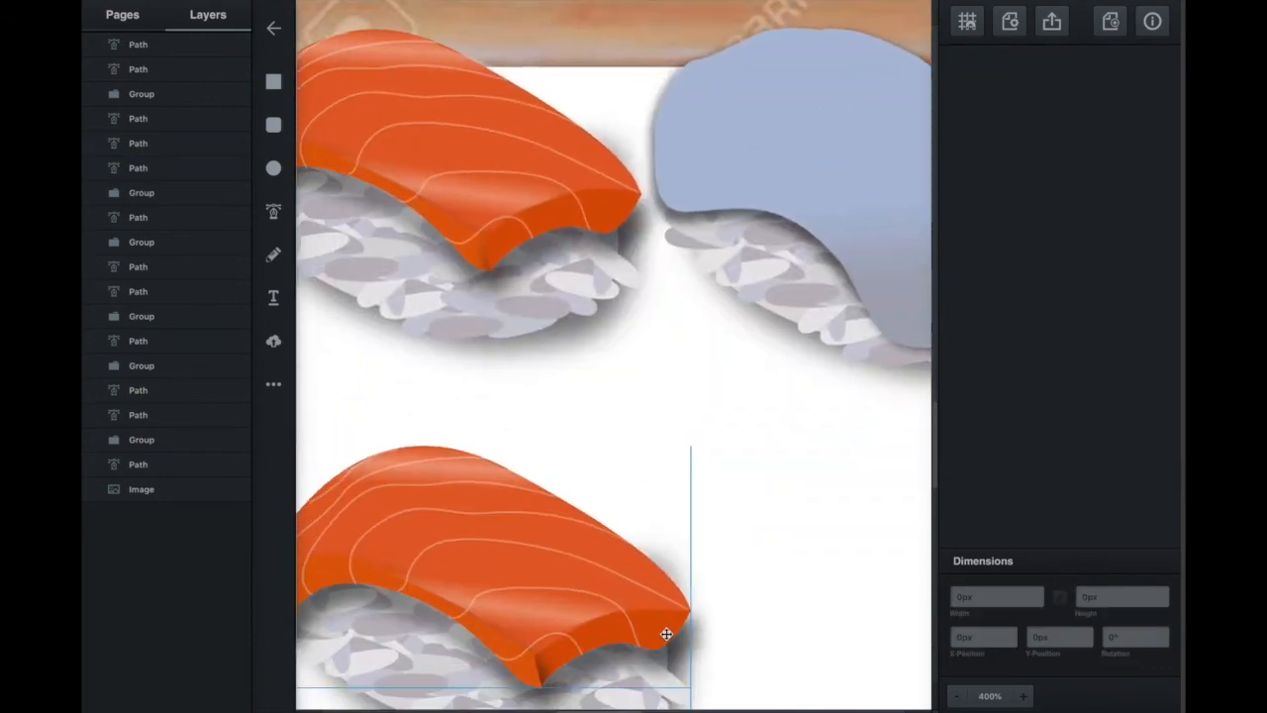
pyautogui.moveTo(667, 634); pyautogui.dragTo(670, 637)
pyautogui.moveTo(156, 169); pyautogui.dragTo(157, 142)
pyautogui.moveTo(148, 86); pyautogui.dragTo(150, 107)
pyautogui.click(769, 492)
# - Draw a curved seaweed band across the copied salmon nigiri from its top edge down over the rice with the Pen tool
pyautogui.scroll(-1, 770, 492)
pyautogui.hscroll(-1, 769, 492)
pyautogui.click(273, 211)
pyautogui.click(634, 436)
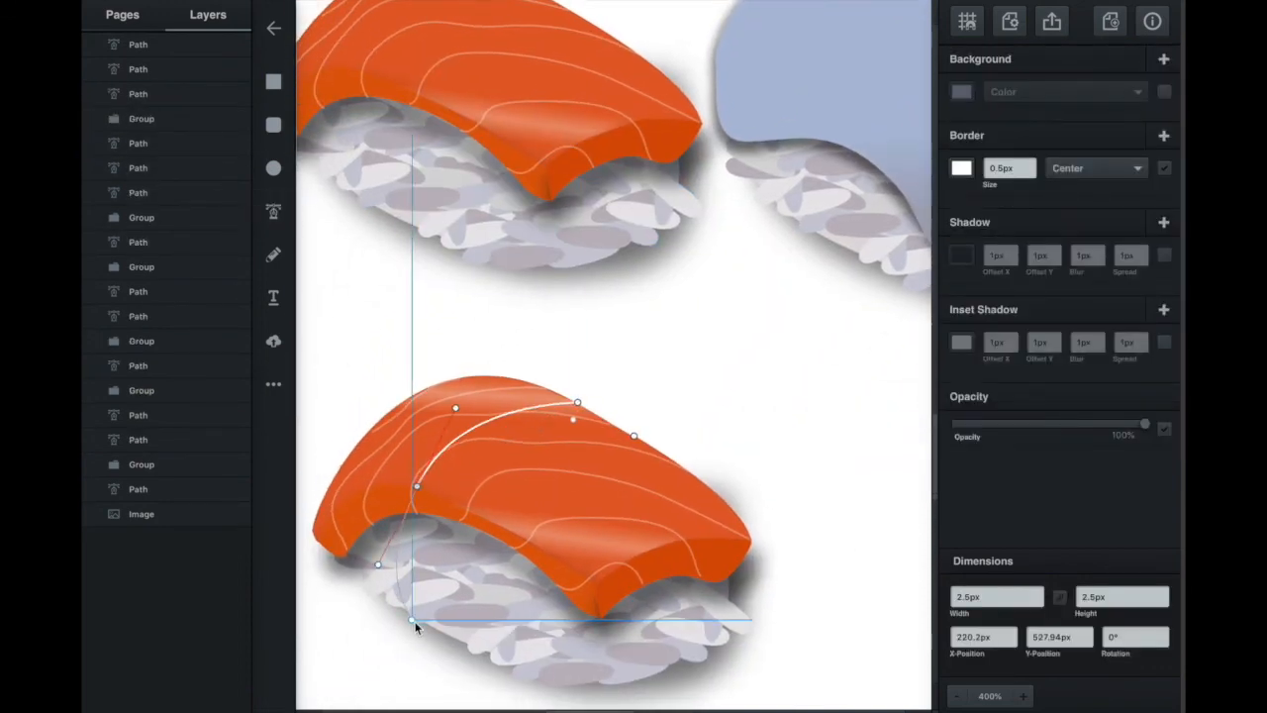
pyautogui.click(635, 437)
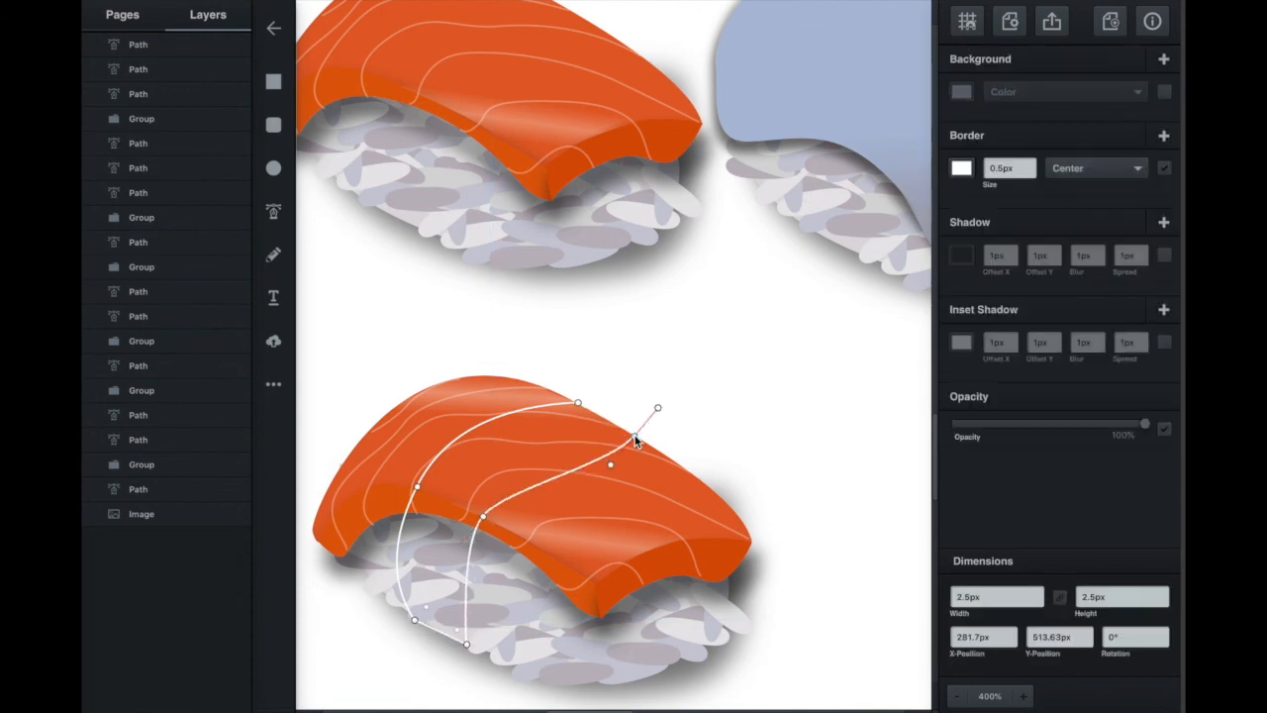
pyautogui.click(713, 423)
# - Fill the seaweed band near-black without a border and apply a linear gradient to the overlay shape on it
pyautogui.press('super+0')
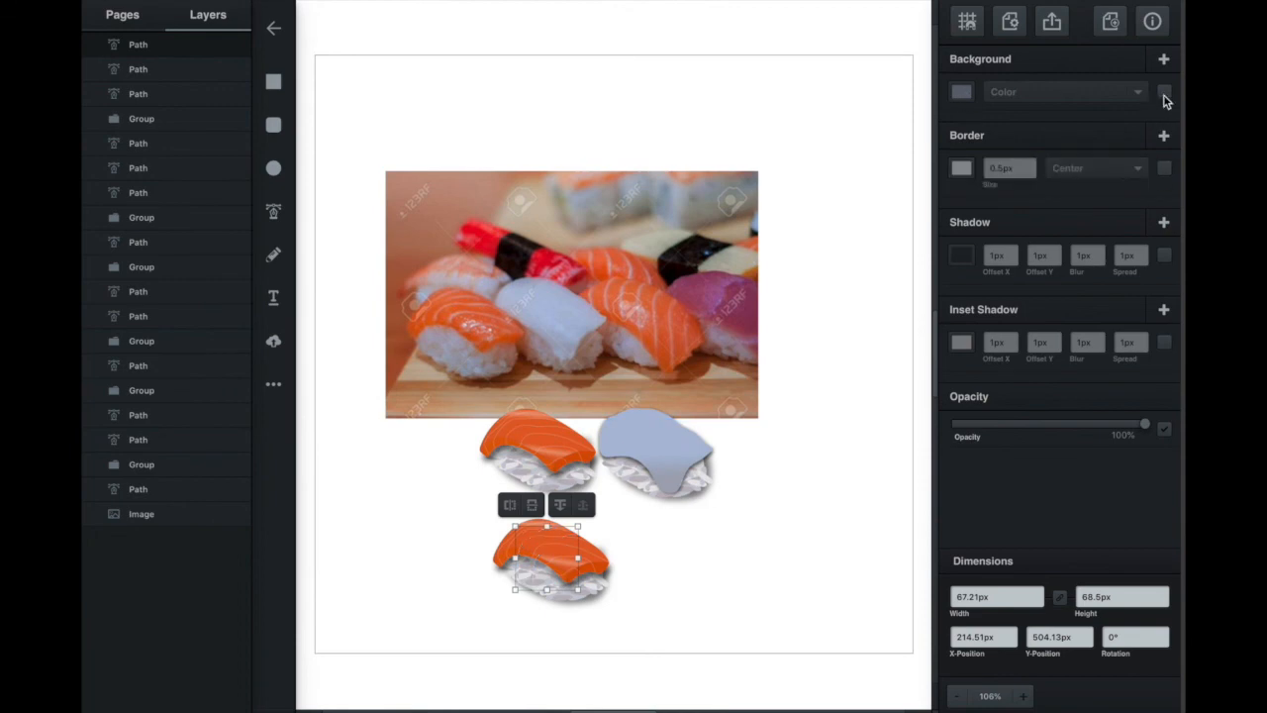
pyautogui.click(1164, 93)
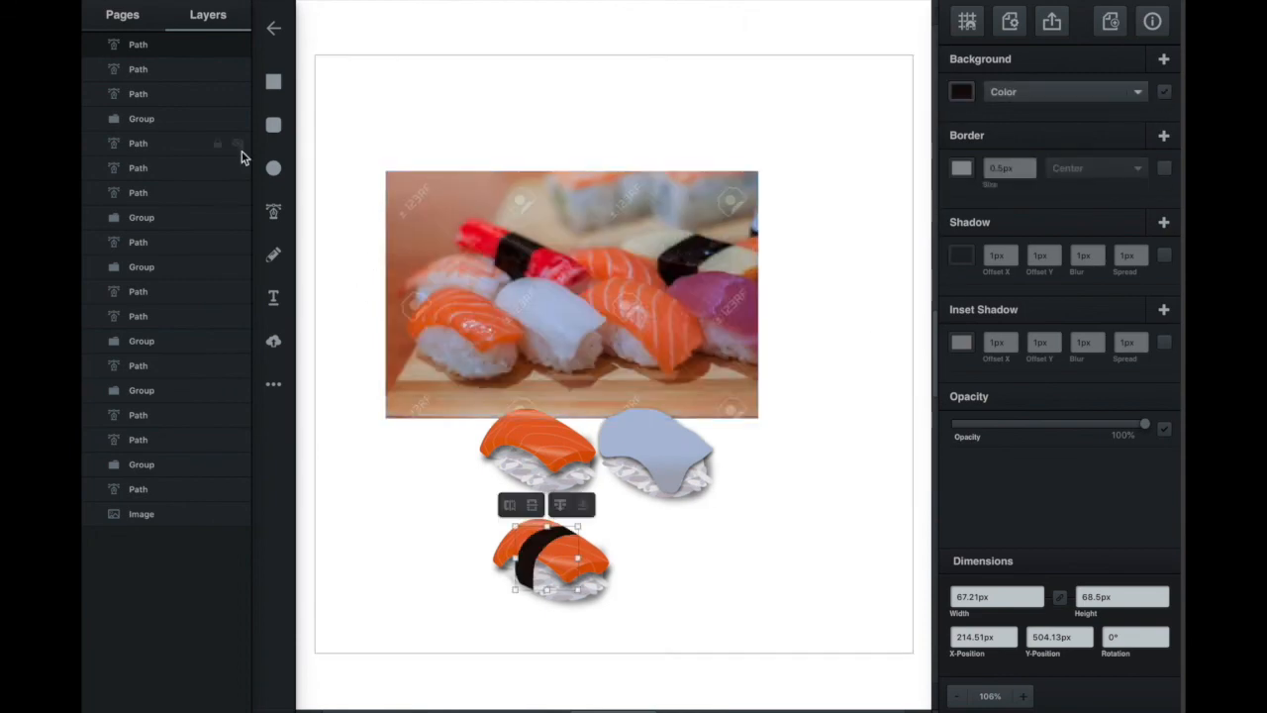
pyautogui.click(1049, 91)
pyautogui.click(1048, 119)
pyautogui.click(556, 574)
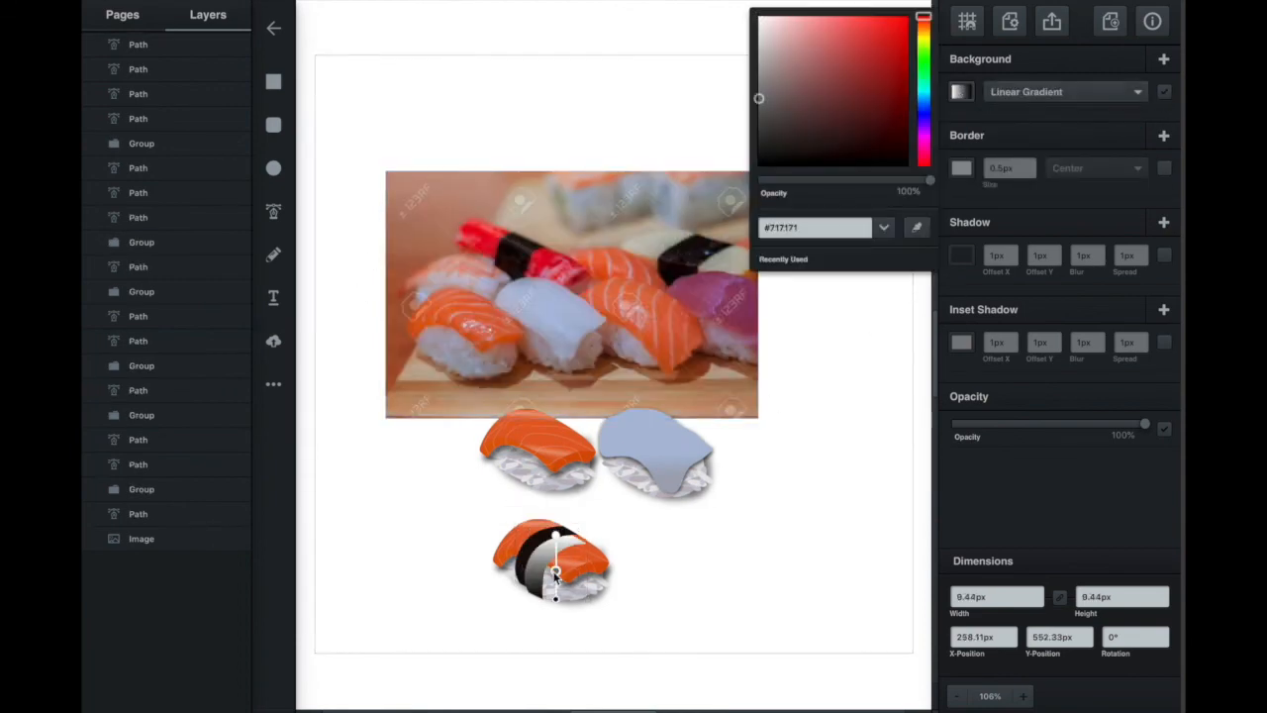
# - Colour the overlay's gradient stops with dark tones sampled from the seaweed in the photo
pyautogui.click(912, 229)
pyautogui.click(516, 249)
pyautogui.click(962, 92)
pyautogui.click(557, 599)
pyautogui.click(917, 228)
pyautogui.click(511, 256)
# - Turn the overlay's gradient line diagonally across the seaweed band and refine its stops into a soft highlight
pyautogui.click(962, 92)
pyautogui.click(576, 574)
pyautogui.moveTo(577, 569); pyautogui.dragTo(540, 546)
pyautogui.click(541, 562)
pyautogui.click(962, 92)
pyautogui.click(543, 588)
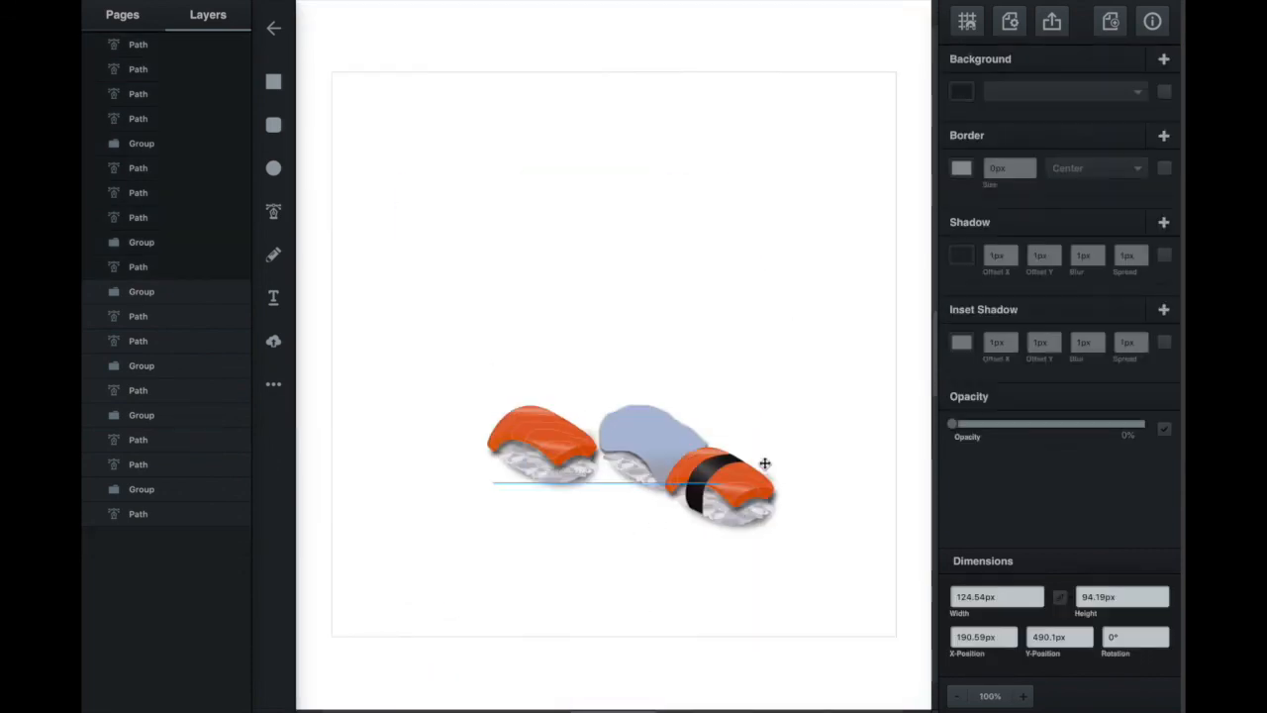
# - Arrange the three nigiri in a row, enlarge them together and centre them on the page
pyautogui.moveTo(765, 463); pyautogui.dragTo(817, 409)
pyautogui.moveTo(685, 433); pyautogui.dragTo(691, 432)
pyautogui.moveTo(439, 367); pyautogui.dragTo(847, 515)
pyautogui.moveTo(487, 391); pyautogui.dragTo(411, 348)
pyautogui.moveTo(485, 428); pyautogui.dragTo(521, 354)
pyautogui.click(542, 242)
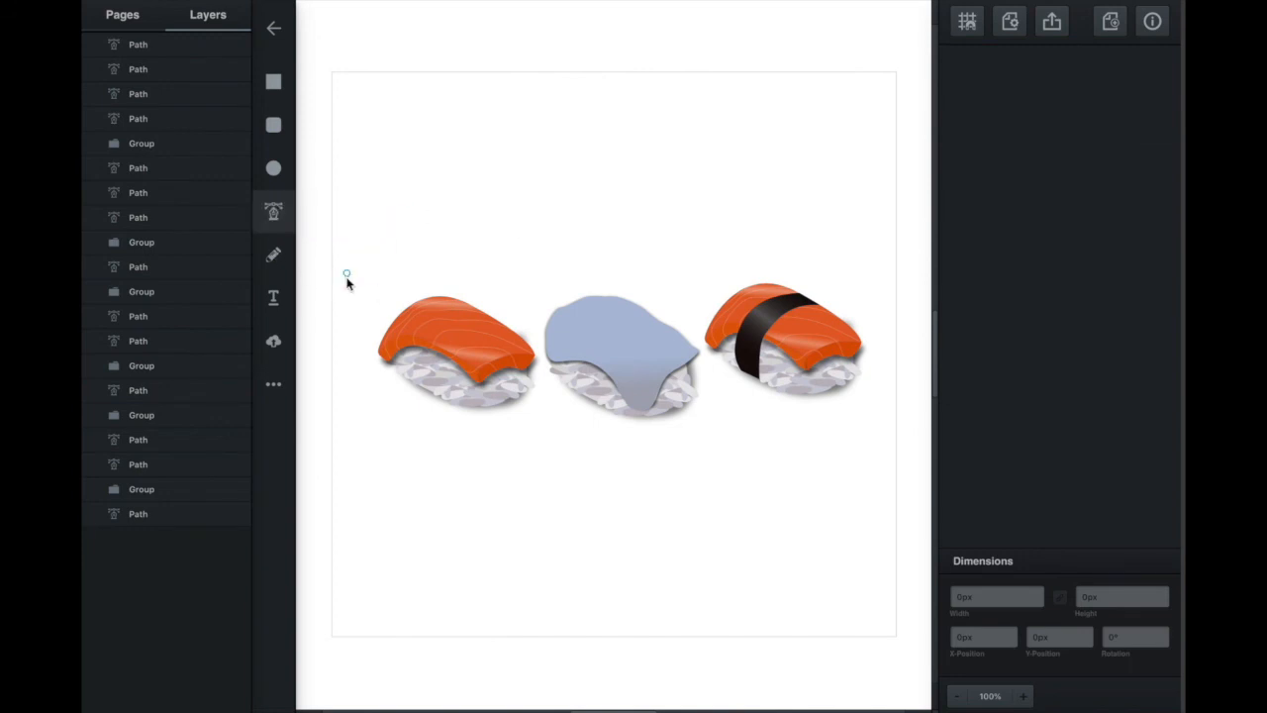
# - Draw the serving board's top face over the nigiri row as a closed shape about 624 px wide, filled reddish brown
pyautogui.moveTo(347, 321); pyautogui.dragTo(897, 343)
pyautogui.click(394, 445)
pyautogui.click(345, 321)
pyautogui.click(137, 45)
pyautogui.click(961, 92)
pyautogui.click(850, 78)
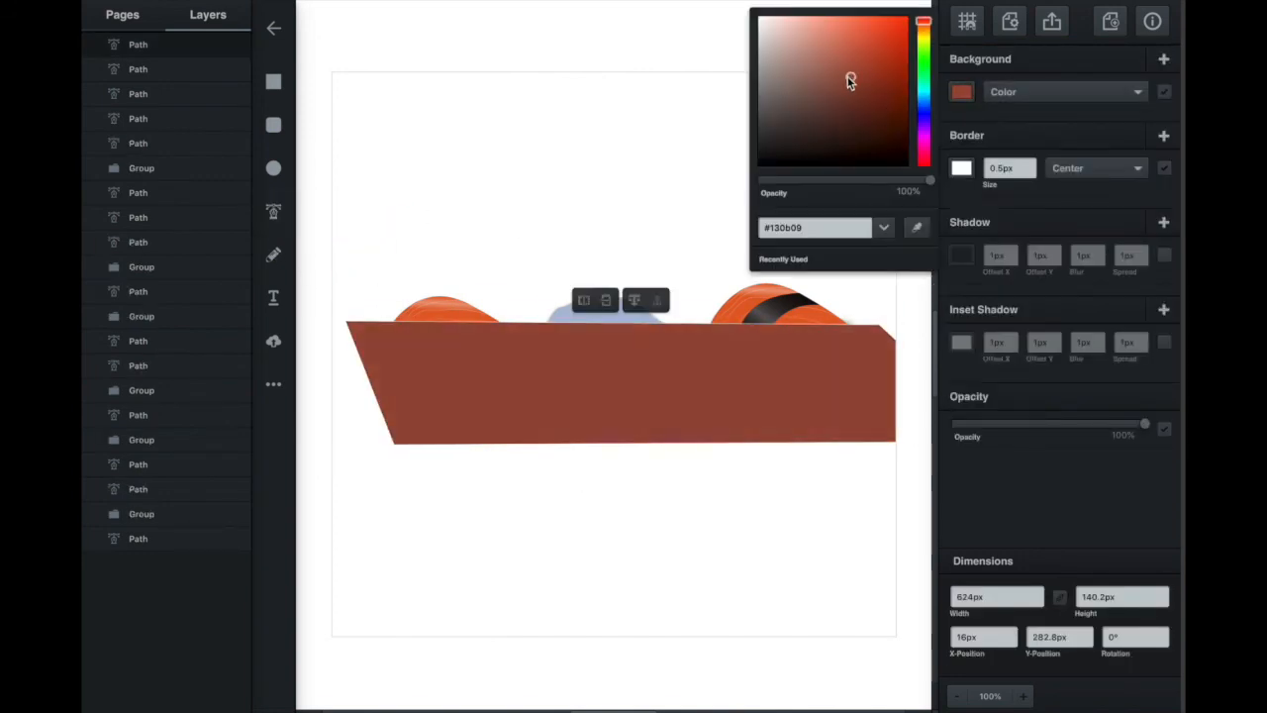
# - Draw the board's left side face as a narrow closed shape along its slanted edge and fill it with a darker red-brown
pyautogui.click(346, 323)
pyautogui.click(394, 444)
pyautogui.click(346, 323)
pyautogui.click(138, 45)
pyautogui.click(961, 92)
pyautogui.click(862, 77)
pyautogui.click(383, 445)
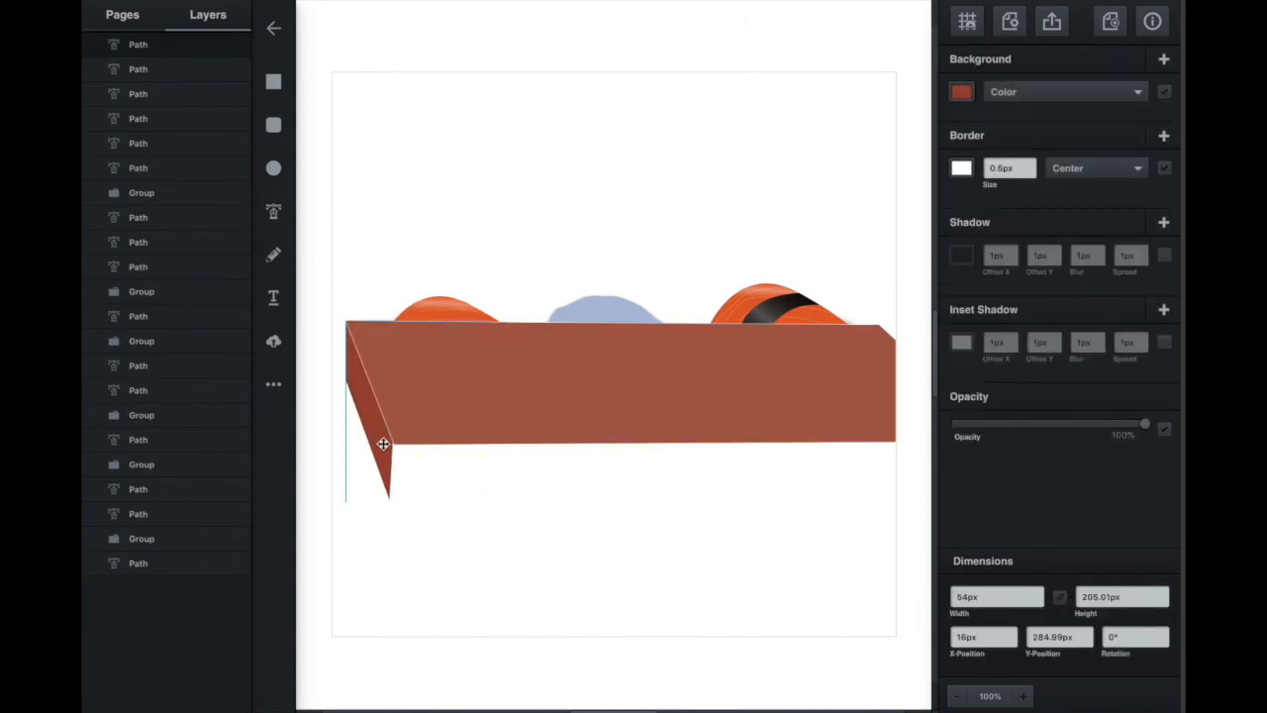
pyautogui.press('Escape')
# - Draw the board's front face below the top face, fill it dark red-brown and remove its border
pyautogui.click(394, 448)
pyautogui.click(896, 442)
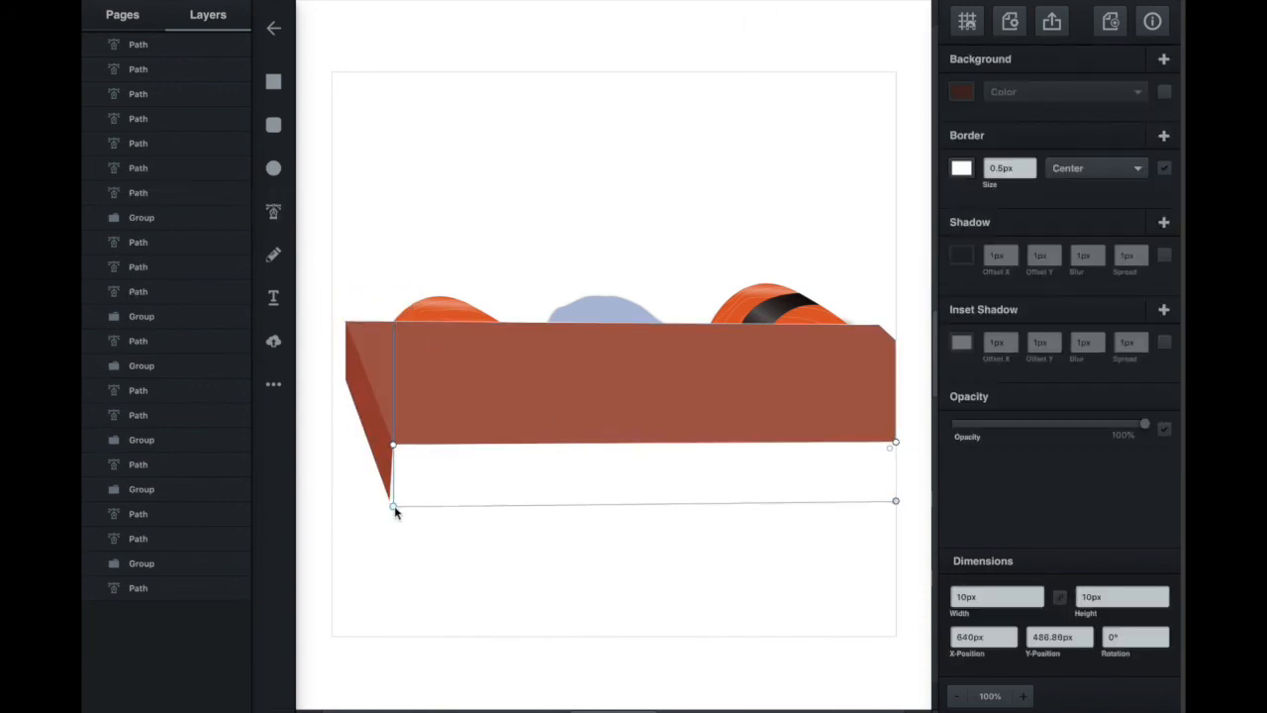
pyautogui.click(394, 498)
pyautogui.click(393, 444)
pyautogui.click(623, 459)
pyautogui.click(961, 92)
pyautogui.click(872, 87)
pyautogui.click(1164, 168)
# - Nudge the front face slightly up against the board's top face and remove the top face's border
pyautogui.click(508, 571)
pyautogui.moveTo(435, 482); pyautogui.dragTo(436, 479)
pyautogui.scroll(3, 541, 390)
pyautogui.click(541, 390)
pyautogui.click(1164, 168)
pyautogui.click(555, 79)
# - Move the bottom corner point of the board's left side face to meet the front face's lower corner
pyautogui.scroll(-1, 550, 300)
pyautogui.hscroll(-4, 550, 300)
pyautogui.doubleClick(432, 436)
pyautogui.moveTo(472, 600); pyautogui.dragTo(482, 591)
pyautogui.click(609, 638)
# - Group the board's three faces and place the group behind the nigiri in the layer order
pyautogui.scroll(-5, 585, 636)
pyautogui.click(490, 371)
pyautogui.keyDown('shift'); pyautogui.click(554, 406); pyautogui.keyUp('shift')
pyautogui.keyDown('shift'); pyautogui.click(584, 346); pyautogui.keyUp('shift')
pyautogui.press('super+g')
pyautogui.moveTo(149, 45); pyautogui.dragTo(151, 513)
pyautogui.click(162, 516)
pyautogui.click(584, 561)
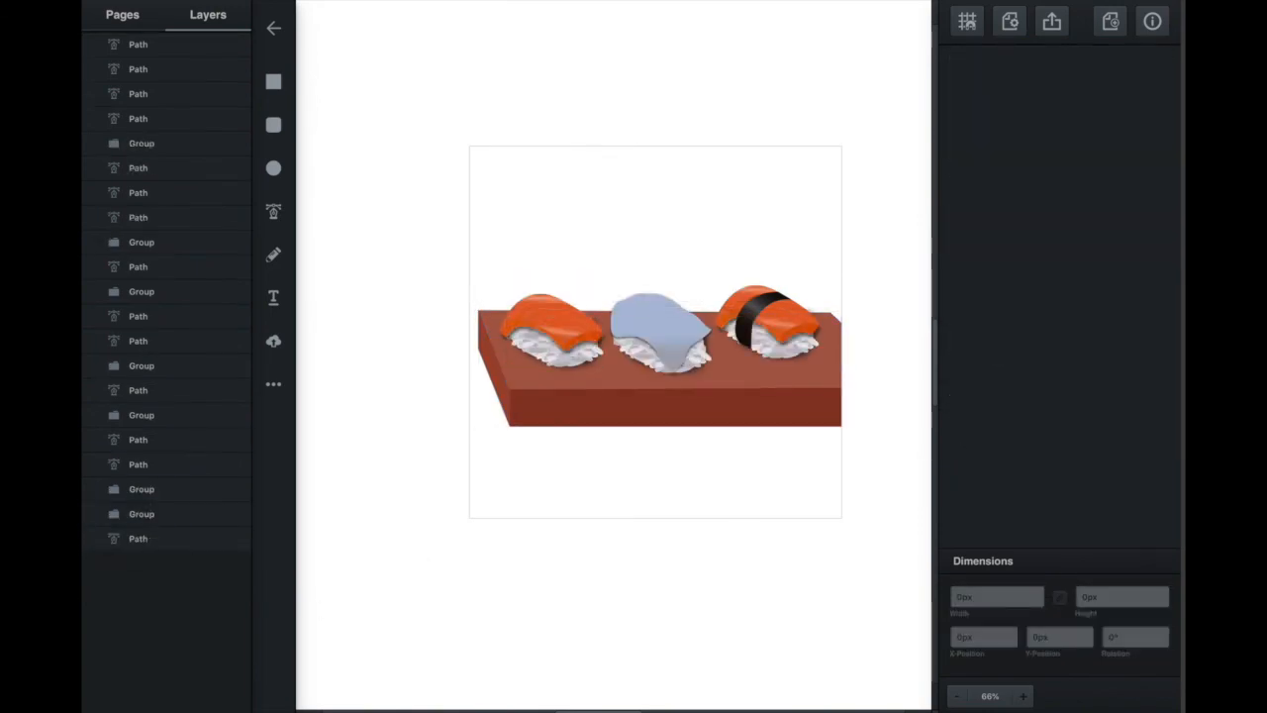